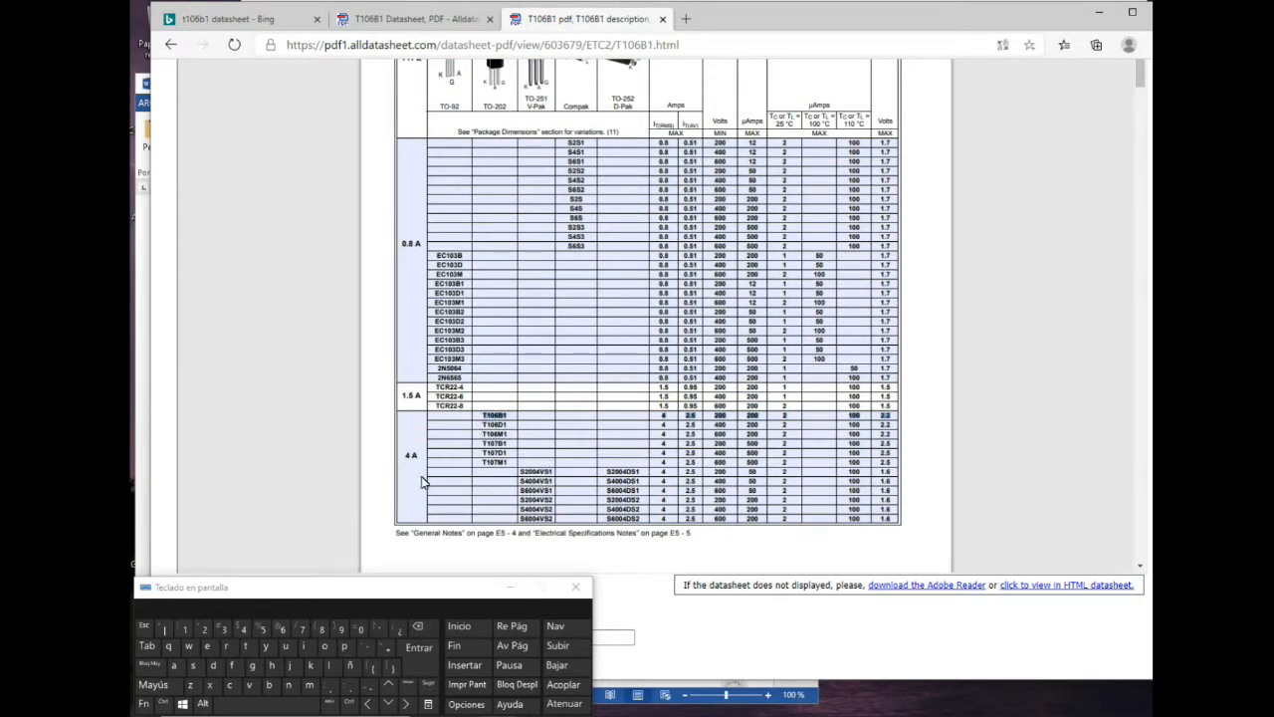
Examine the T106B1 ratings in the datasheet tables, including the current, voltage, gate trigger and holding current columns
{"action": "scroll", "coordinate": [416, 468], "scroll_direction": "up", "scroll_amount": 3}
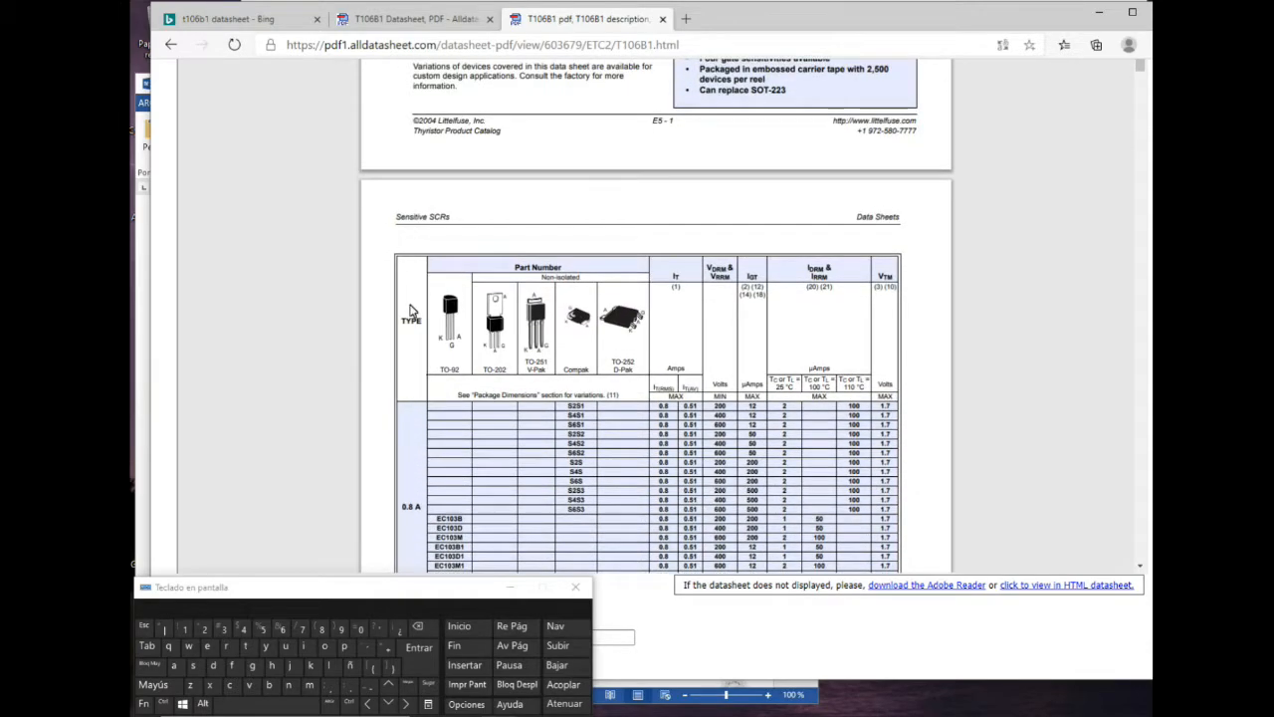
{"action": "scroll", "coordinate": [428, 304], "scroll_direction": "down", "scroll_amount": 4}
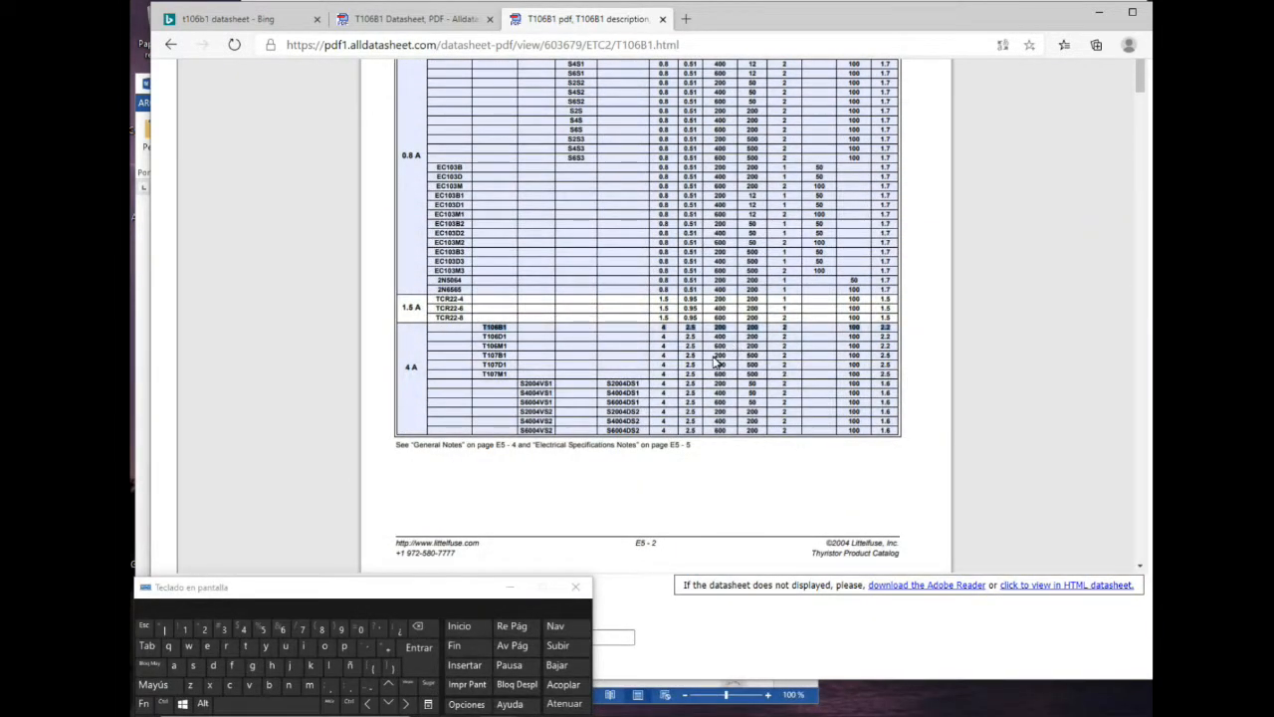
{"action": "scroll", "coordinate": [713, 366], "scroll_direction": "up", "scroll_amount": 3}
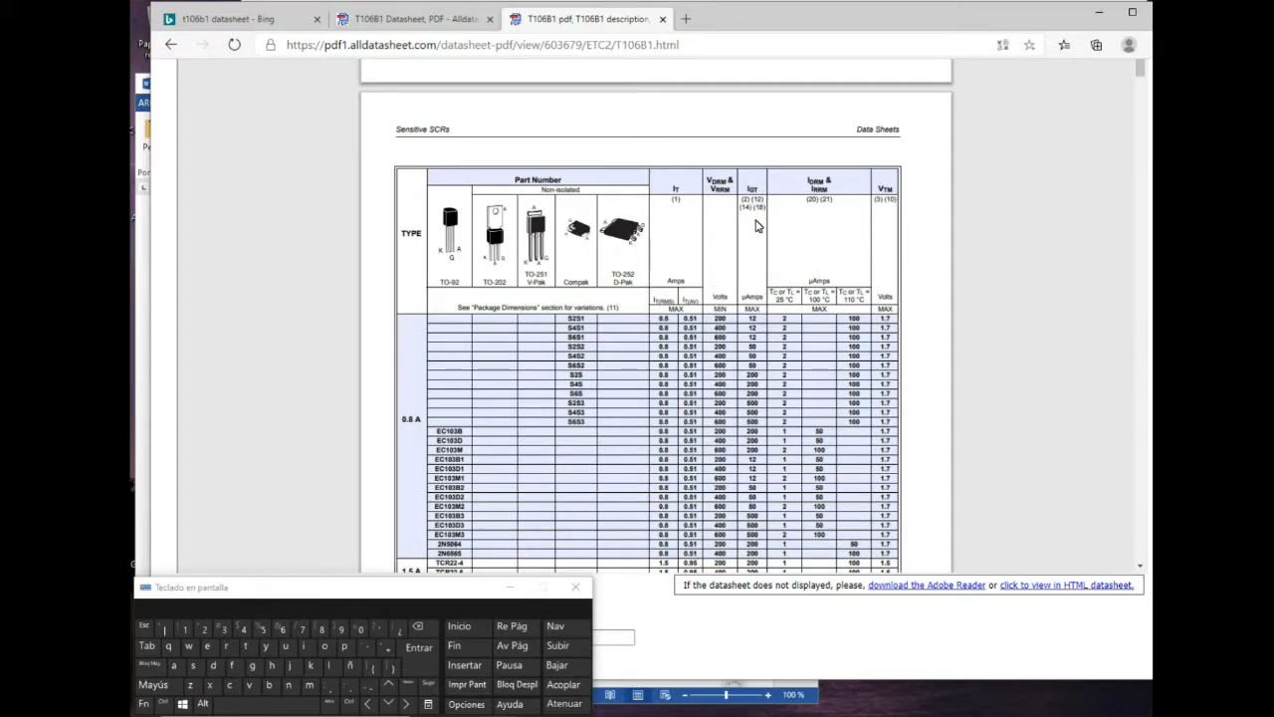
{"action": "scroll", "coordinate": [754, 346], "scroll_direction": "down", "scroll_amount": 2}
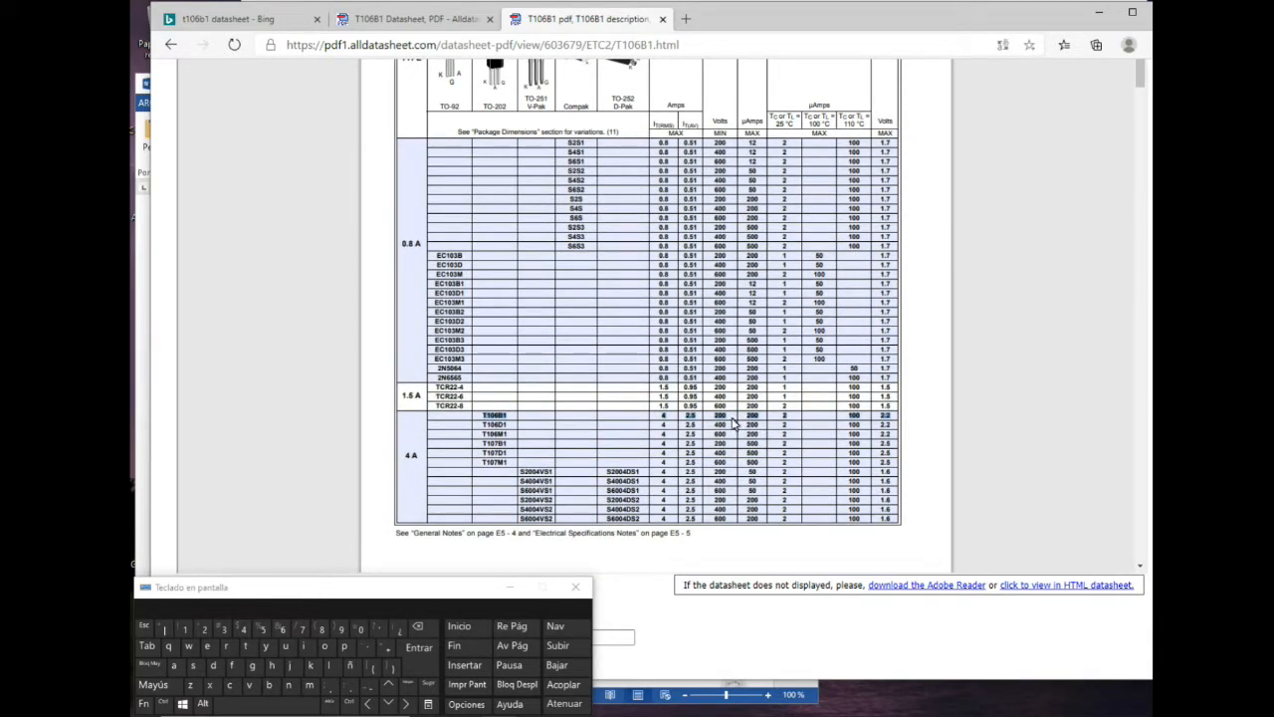
{"action": "scroll", "coordinate": [733, 410], "scroll_direction": "down", "scroll_amount": 3}
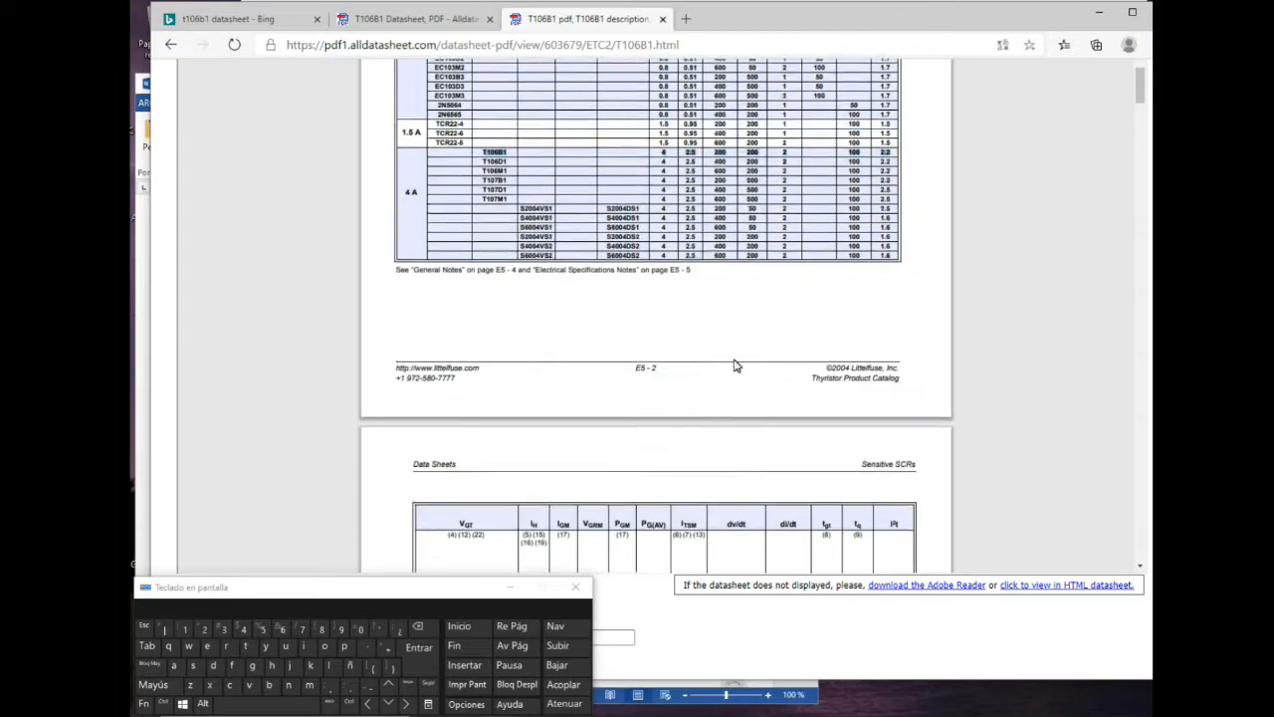
{"action": "scroll", "coordinate": [779, 275], "scroll_direction": "up", "scroll_amount": 4}
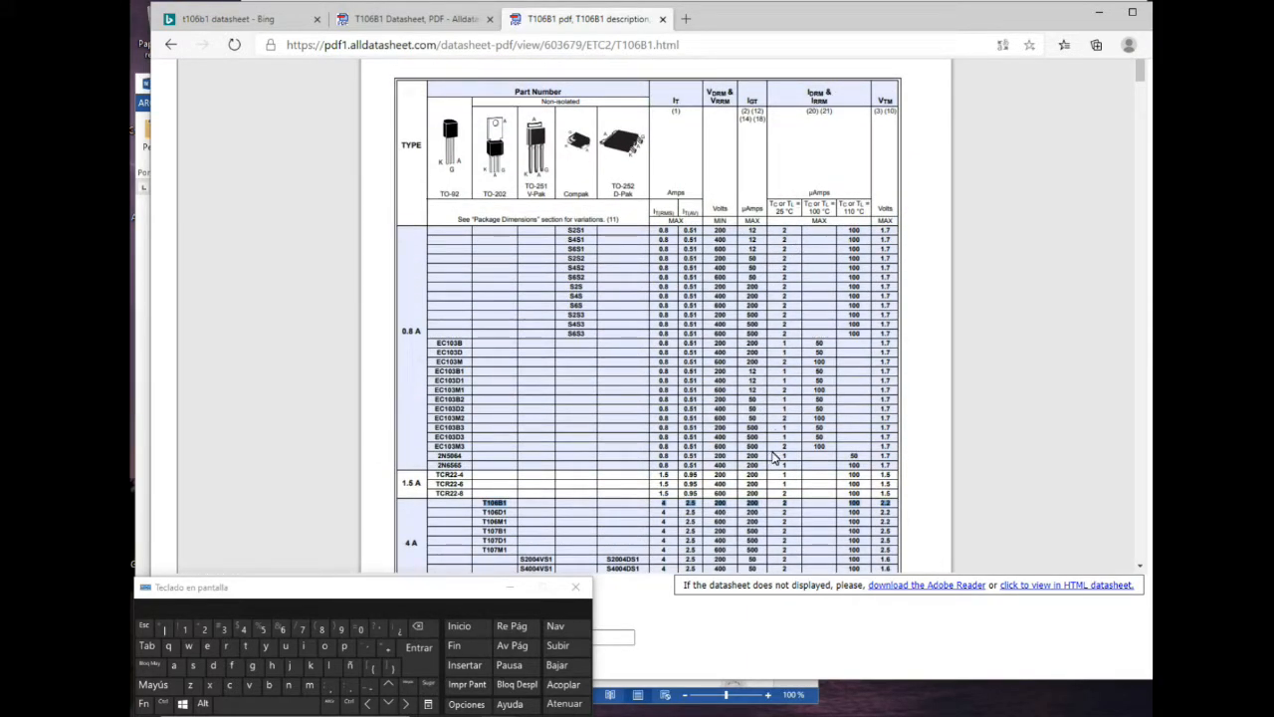
{"action": "scroll", "coordinate": [708, 461], "scroll_direction": "down", "scroll_amount": 8}
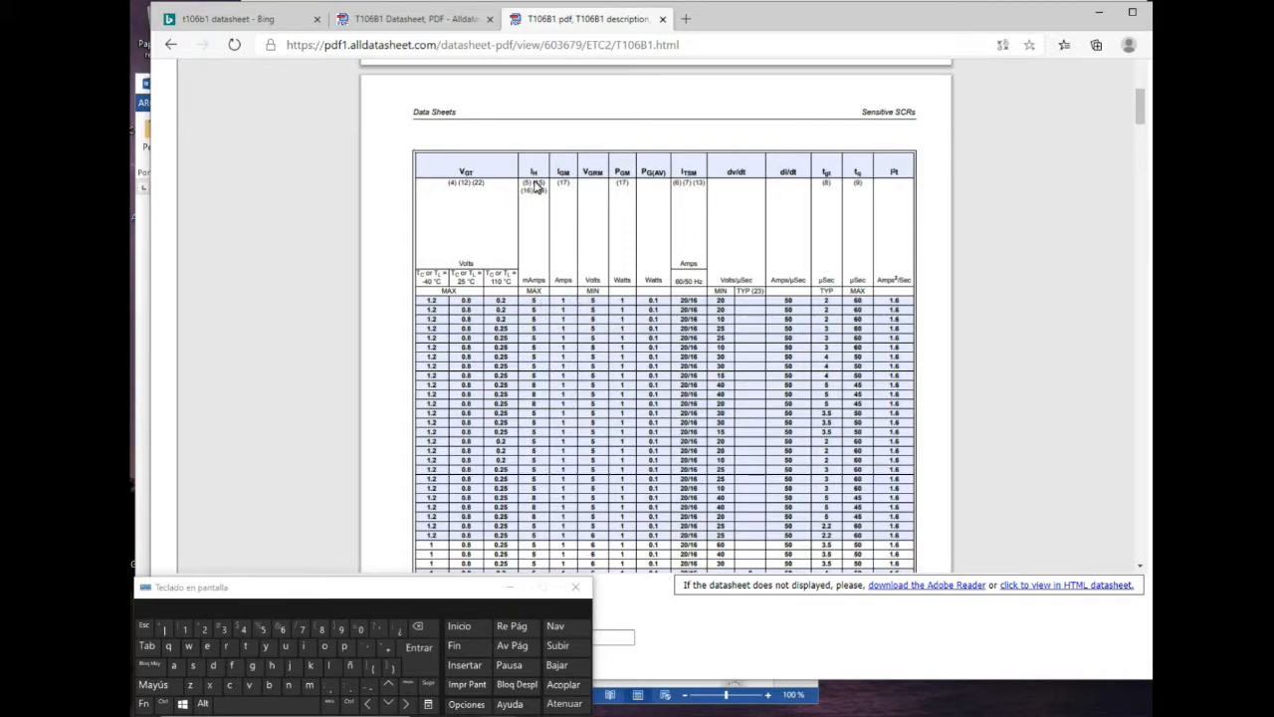
{"action": "left_click_drag", "start_coordinate": [538, 174], "coordinate": [523, 176]}
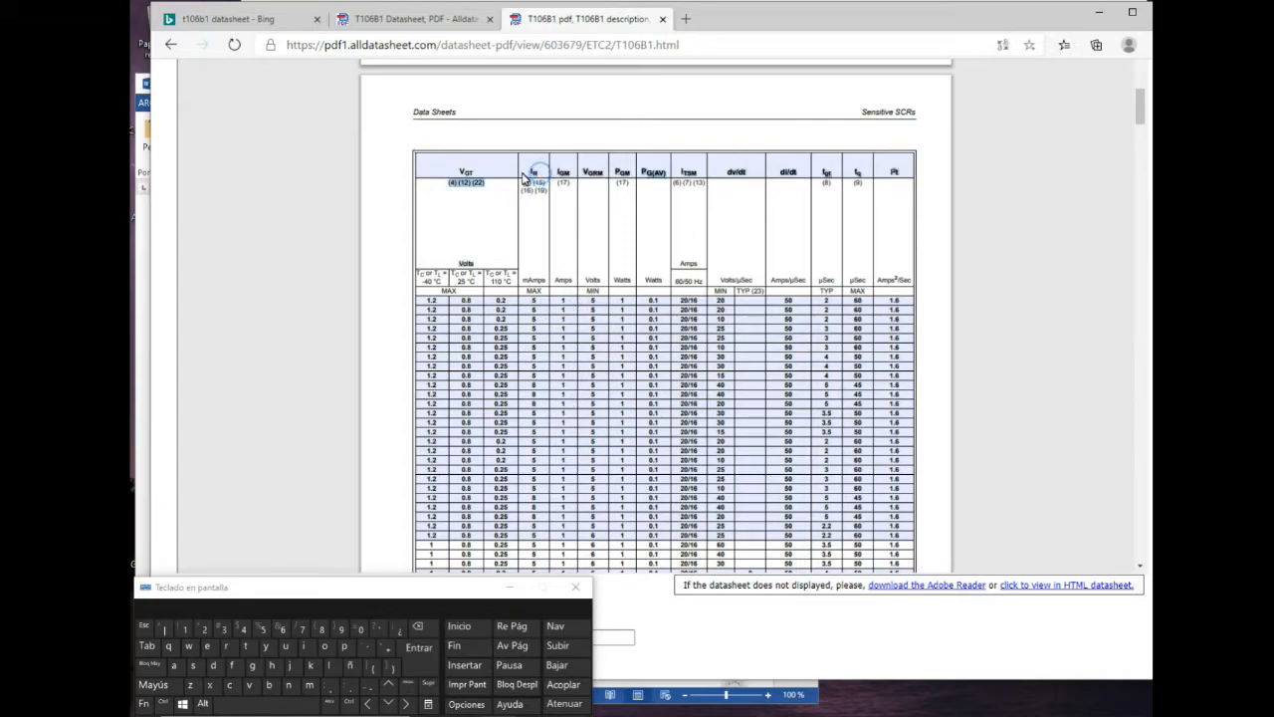
{"action": "left_click", "coordinate": [535, 234]}
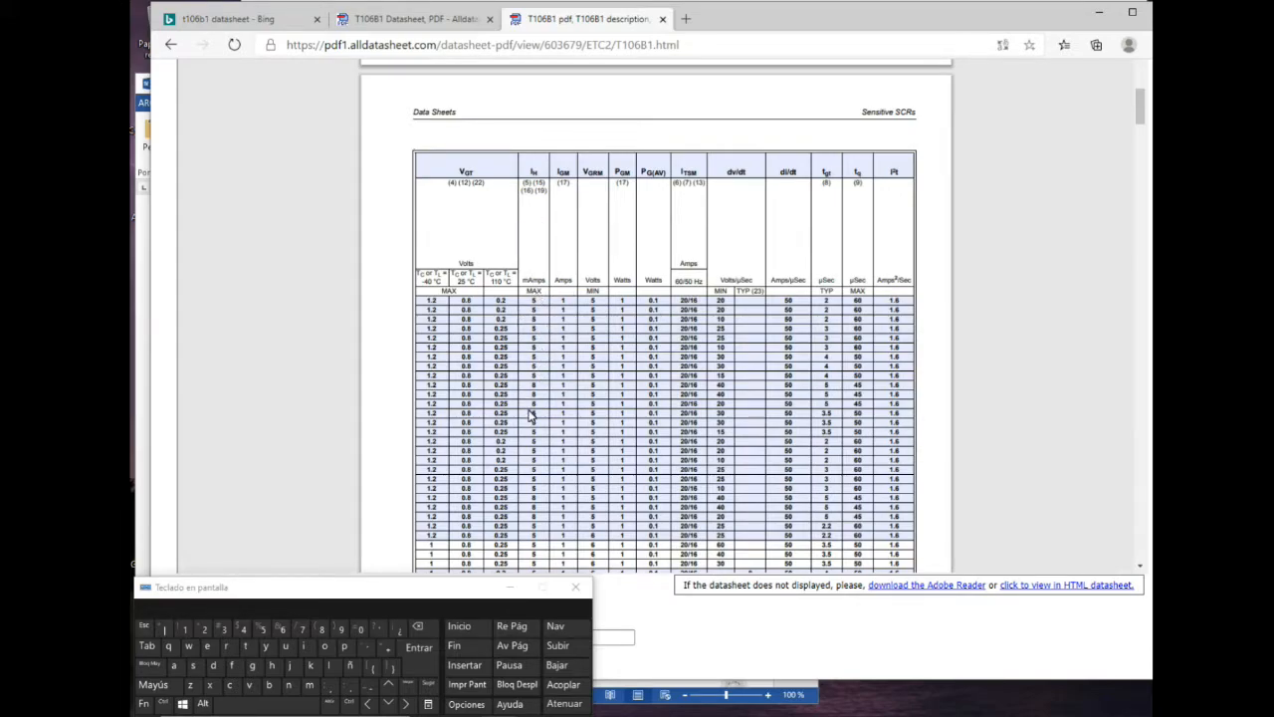
{"action": "scroll", "coordinate": [531, 413], "scroll_direction": "down", "scroll_amount": 3}
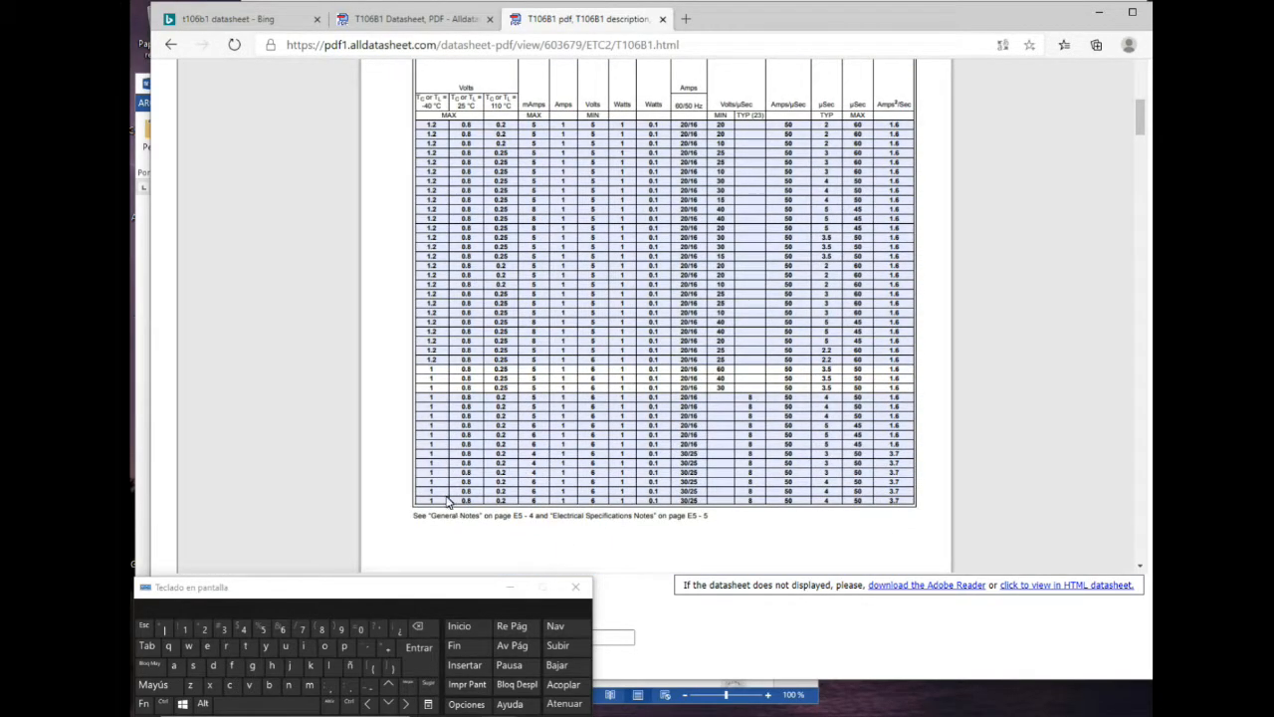
Look through the datasheet's characteristic curves and the test circuit for gate trigger voltage and current
{"action": "scroll", "coordinate": [826, 300], "scroll_direction": "down", "scroll_amount": 15}
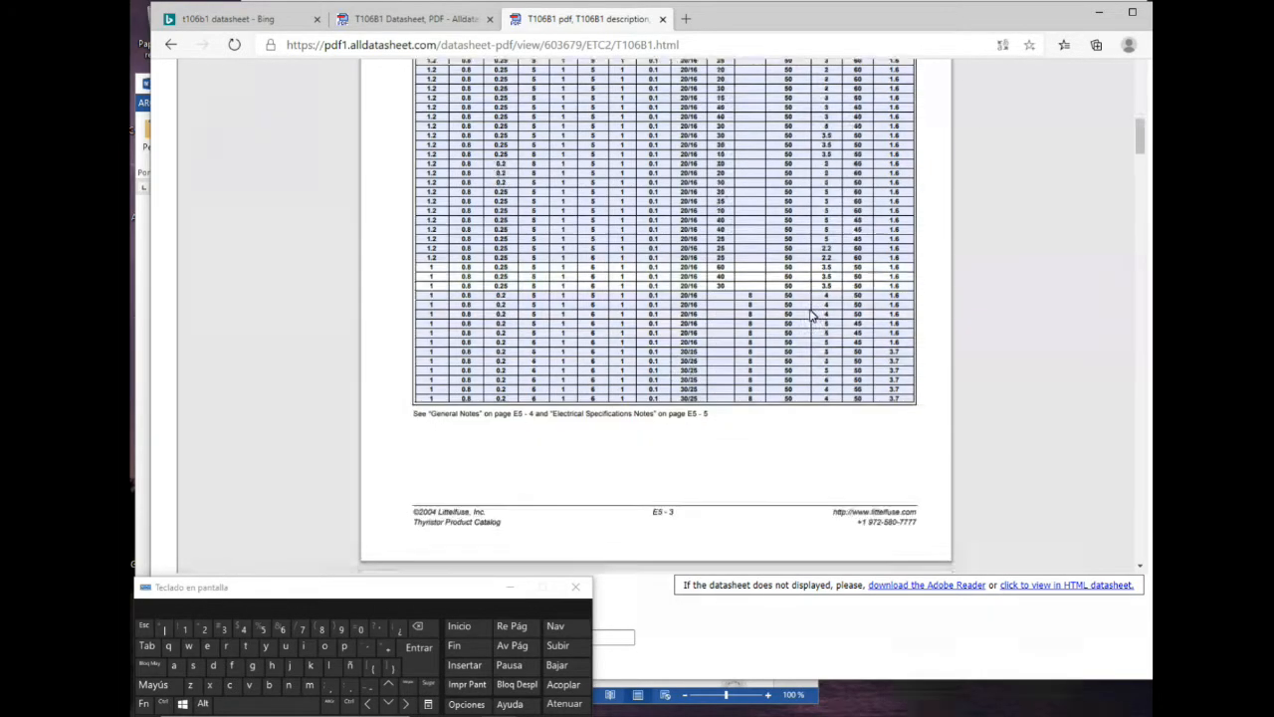
{"action": "scroll", "coordinate": [803, 328], "scroll_direction": "up", "scroll_amount": 10}
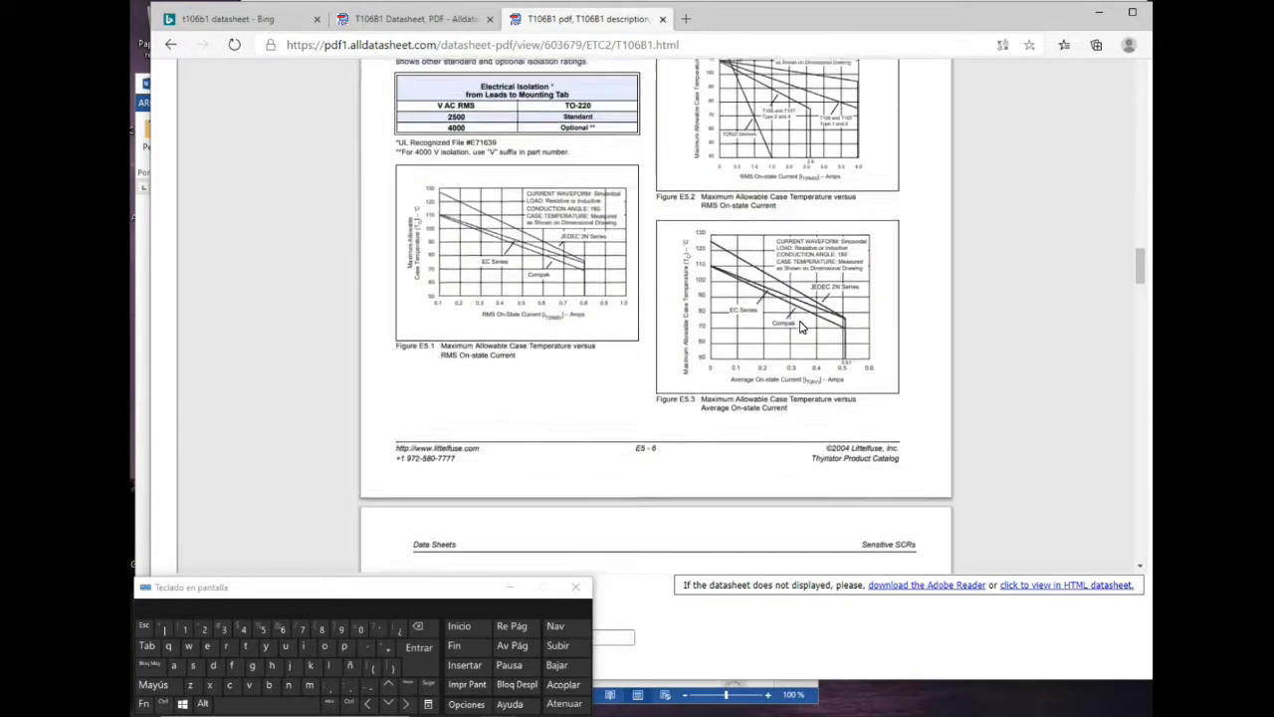
{"action": "scroll", "coordinate": [786, 330], "scroll_direction": "down", "scroll_amount": 12}
{"action": "scroll", "coordinate": [782, 331], "scroll_direction": "down", "scroll_amount": 15}
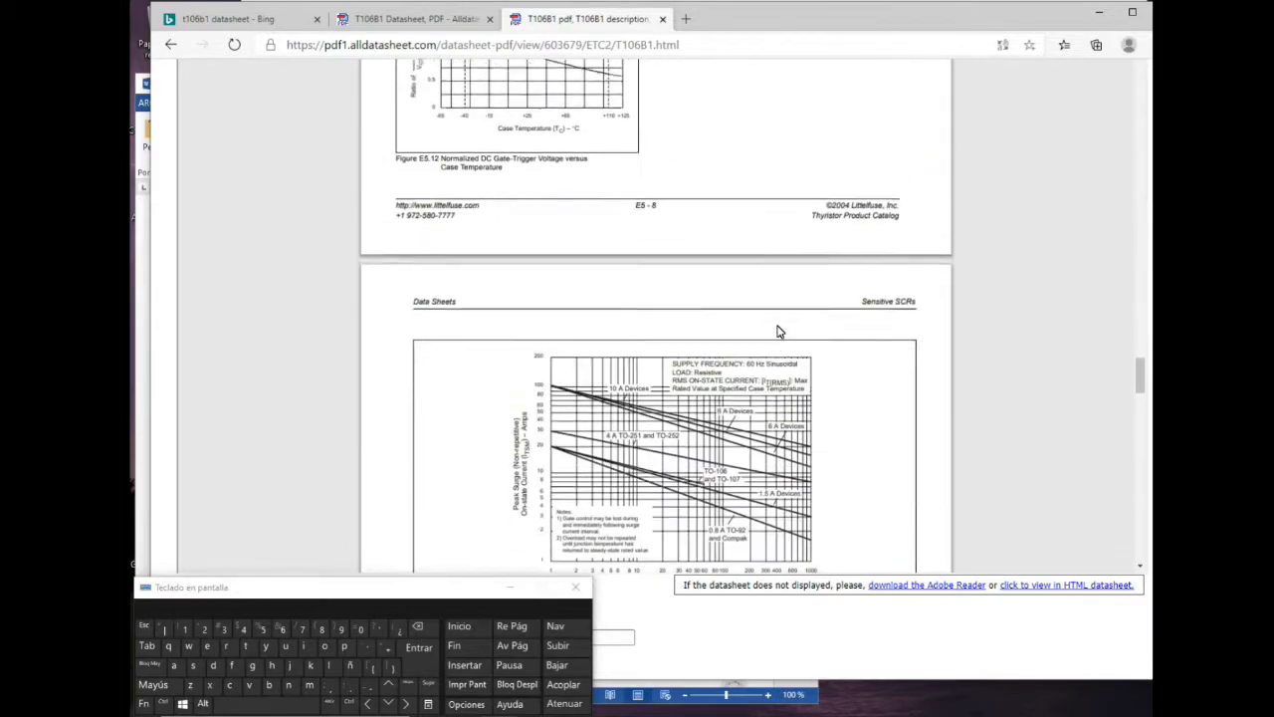
{"action": "scroll", "coordinate": [778, 331], "scroll_direction": "up", "scroll_amount": 3}
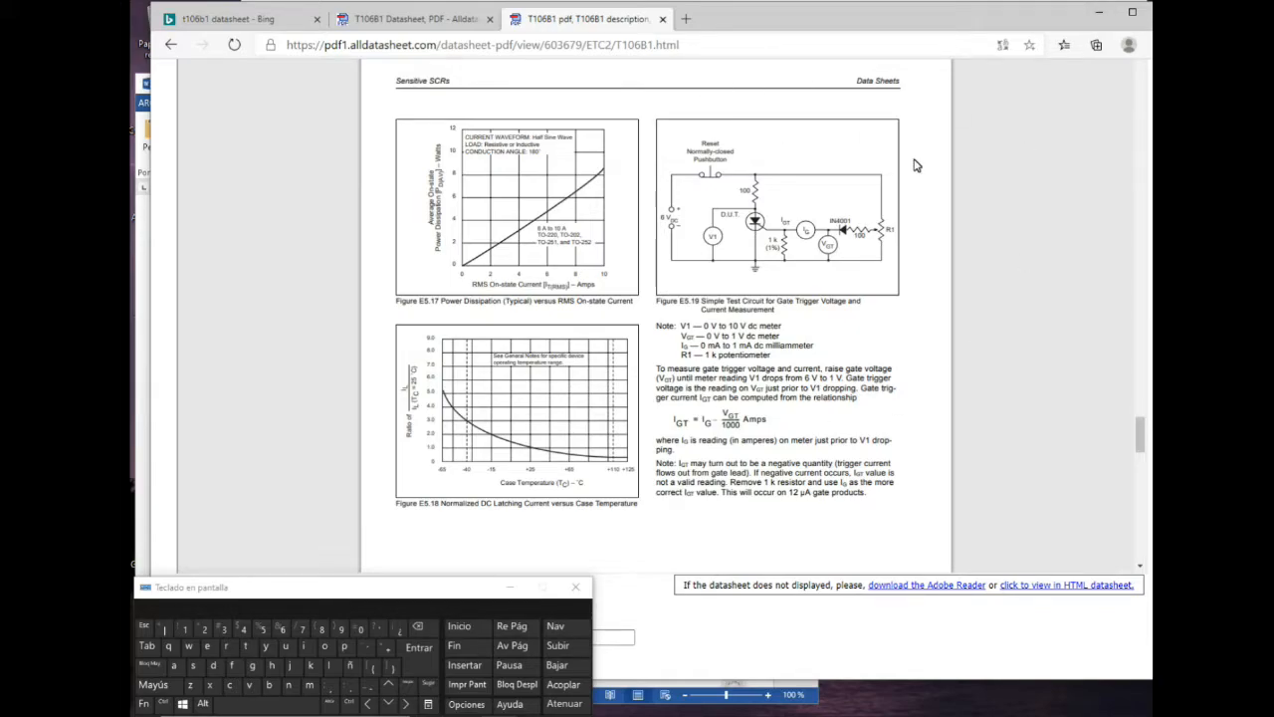
Switch to the Practica_3B_2020_PILIES.docx document in Word and examine the static blocking circuit in Figura 3.4
{"action": "left_click", "coordinate": [1098, 24]}
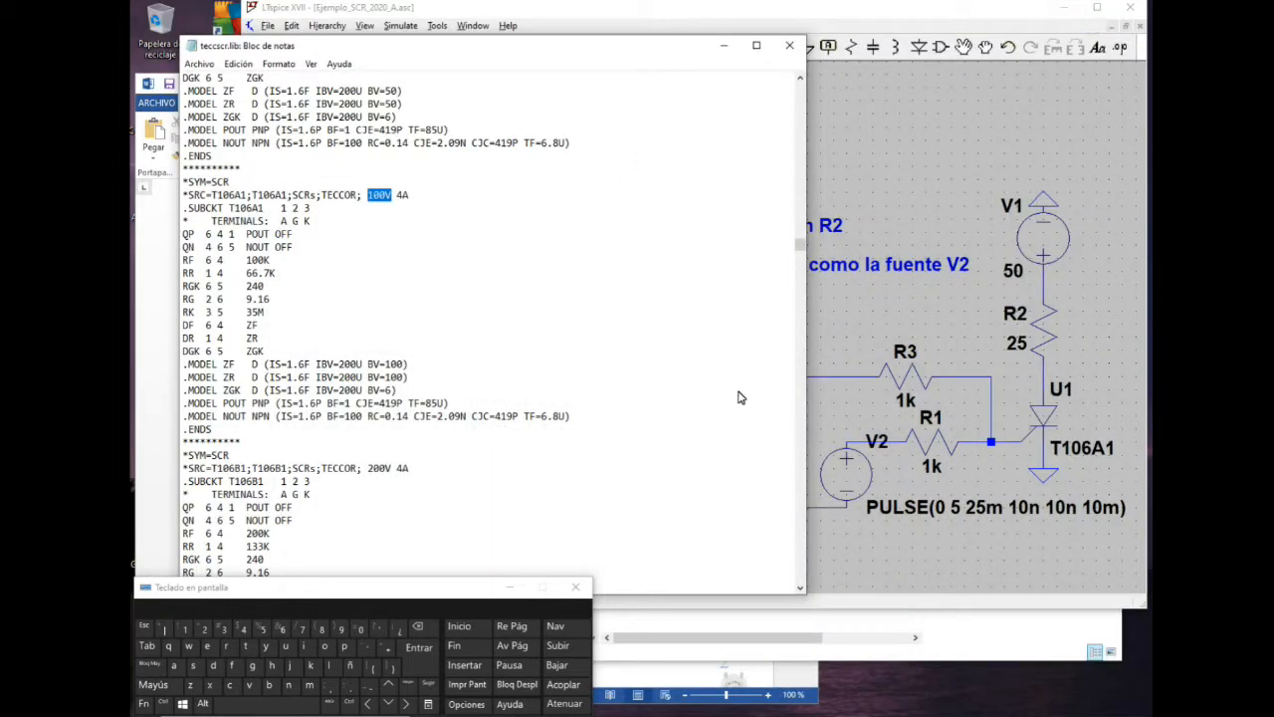
{"action": "left_click", "coordinate": [149, 385]}
{"action": "scroll", "coordinate": [453, 423], "scroll_direction": "down", "scroll_amount": 15}
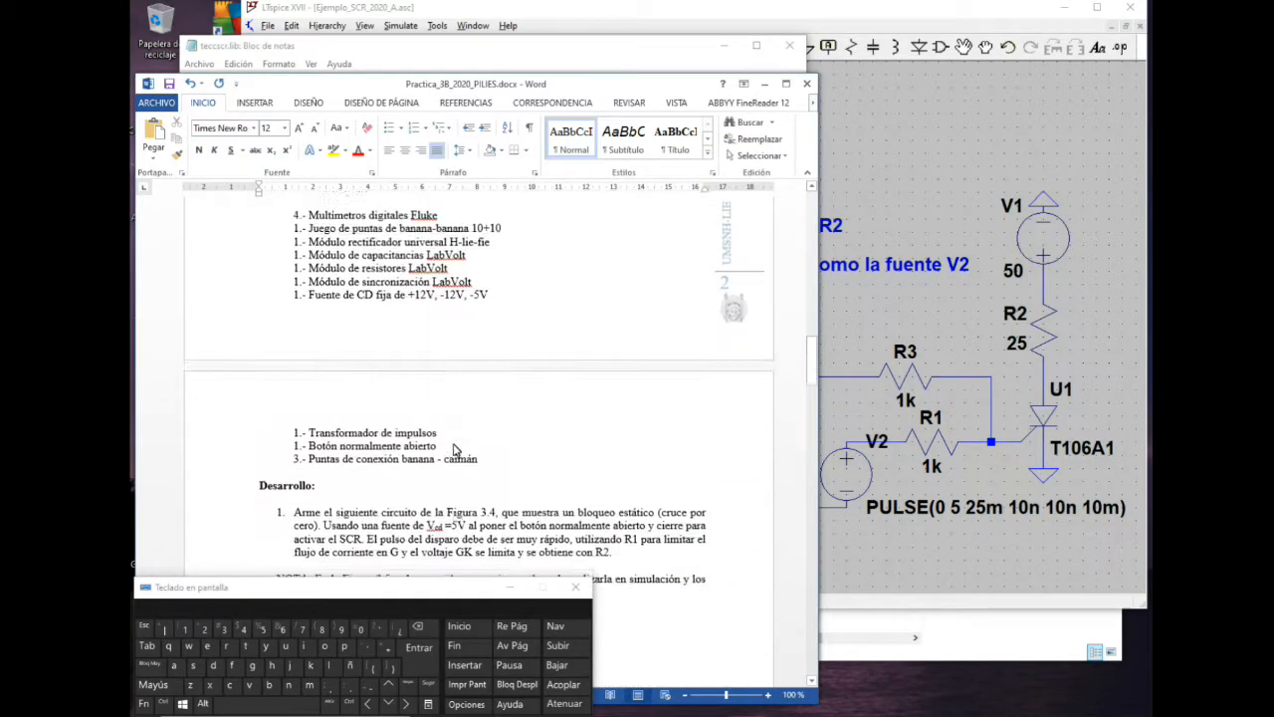
{"action": "scroll", "coordinate": [458, 441], "scroll_direction": "up", "scroll_amount": 3}
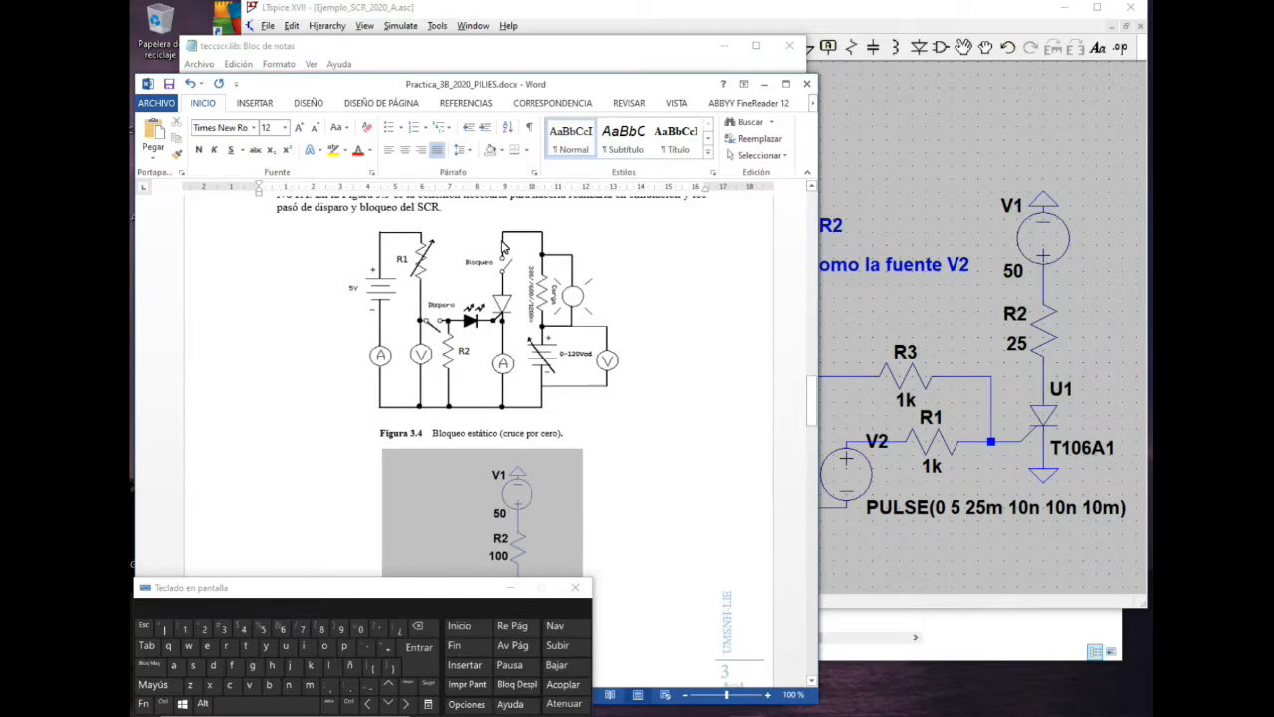
Switch to LTspice, run the SCR simulation, and plot the V1 node voltage V(n001) together with the R2 current
{"action": "left_click", "coordinate": [906, 133]}
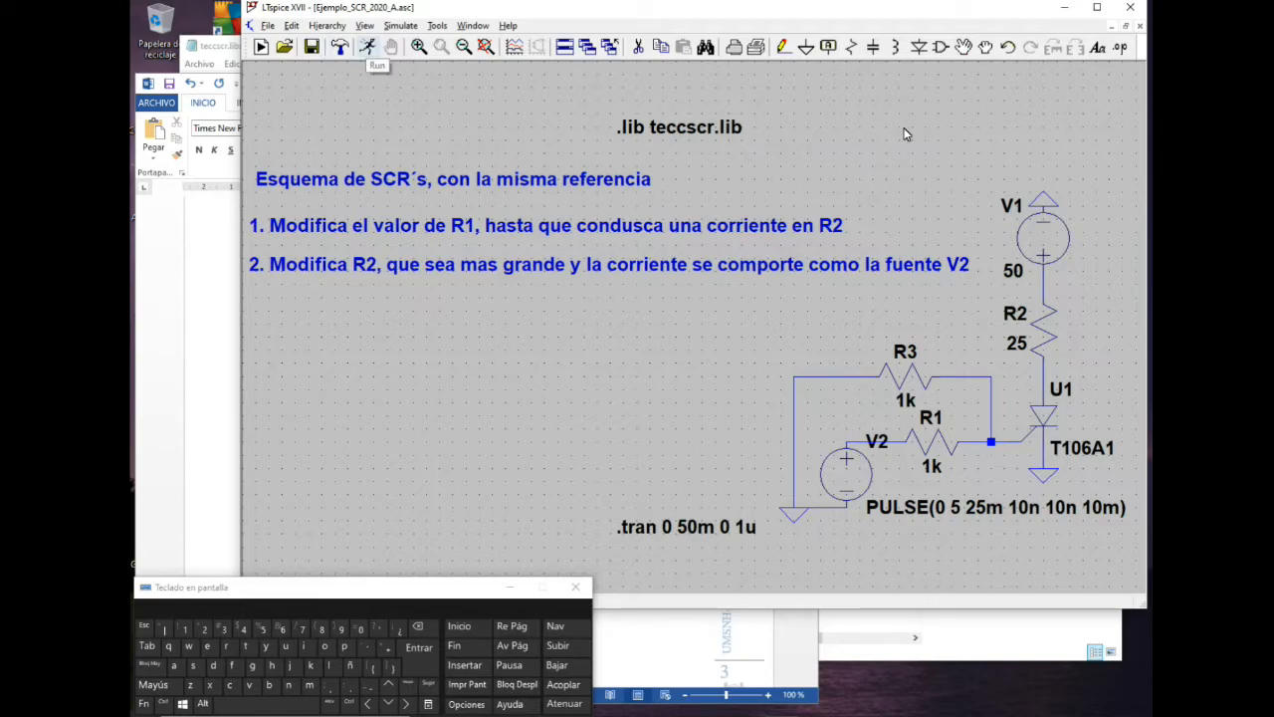
{"action": "left_click", "coordinate": [367, 46]}
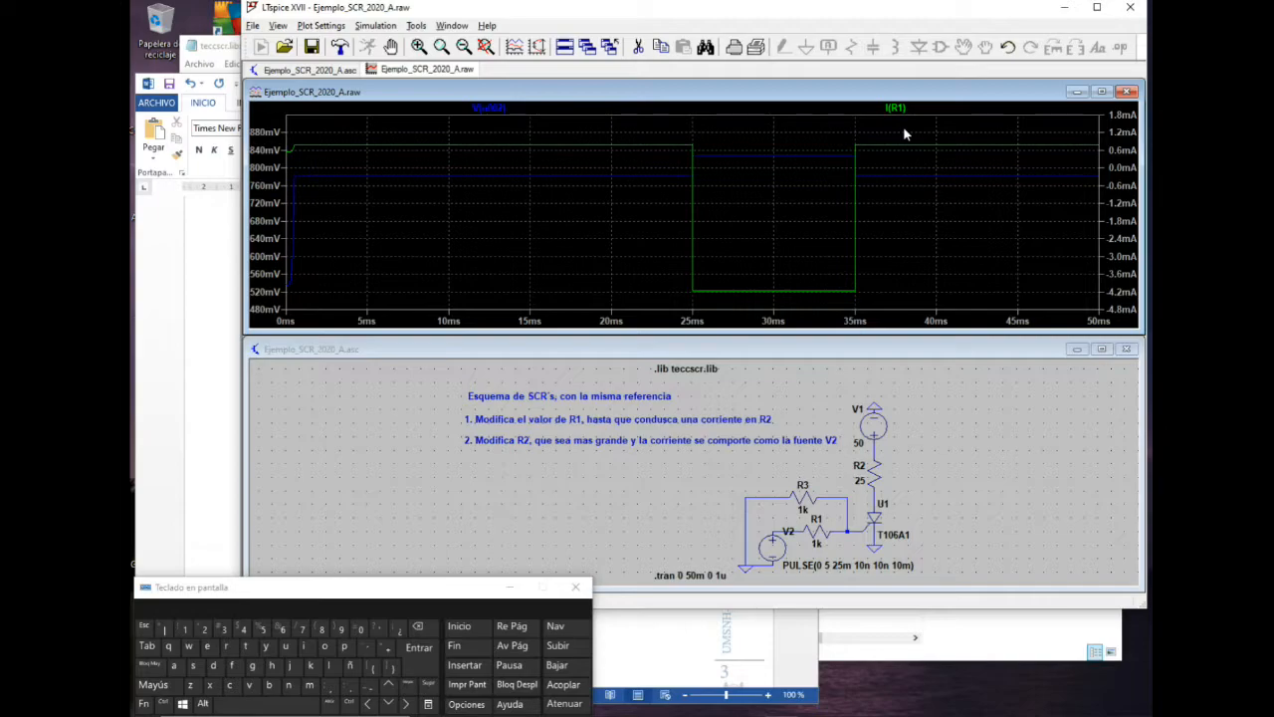
{"action": "left_click", "coordinate": [874, 450]}
{"action": "left_click", "coordinate": [874, 450]}
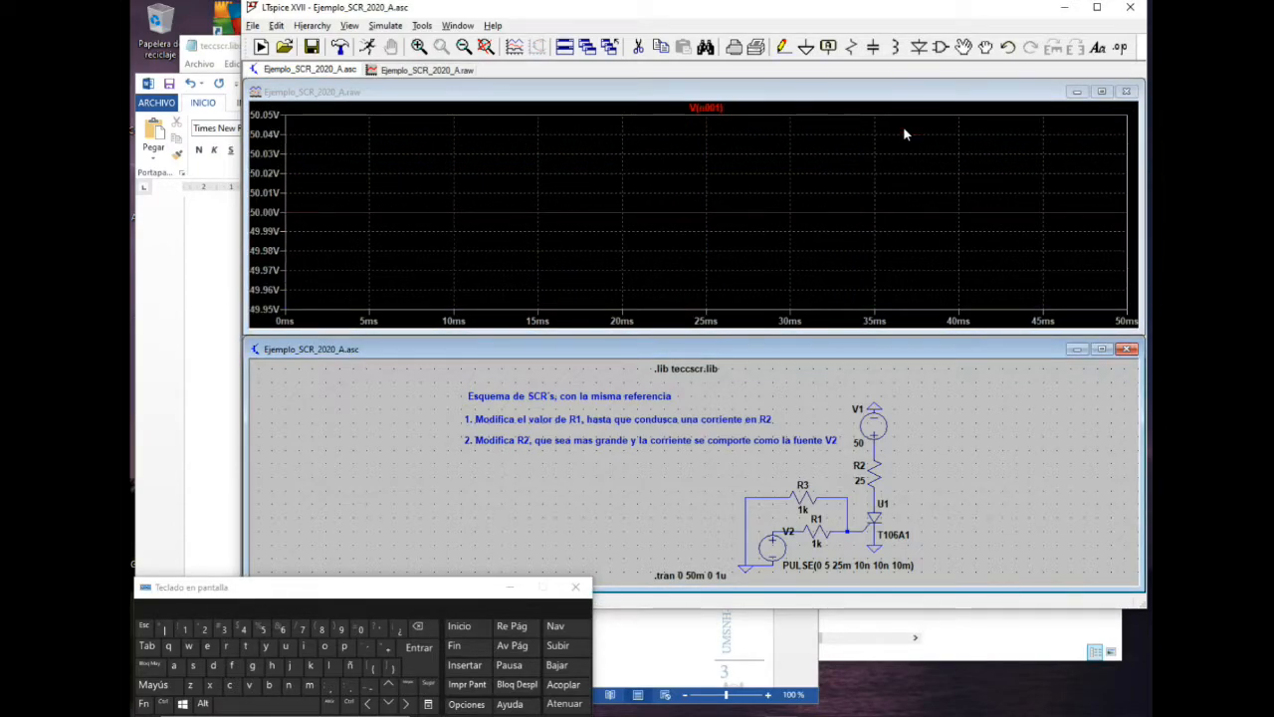
{"action": "left_click", "coordinate": [874, 473]}
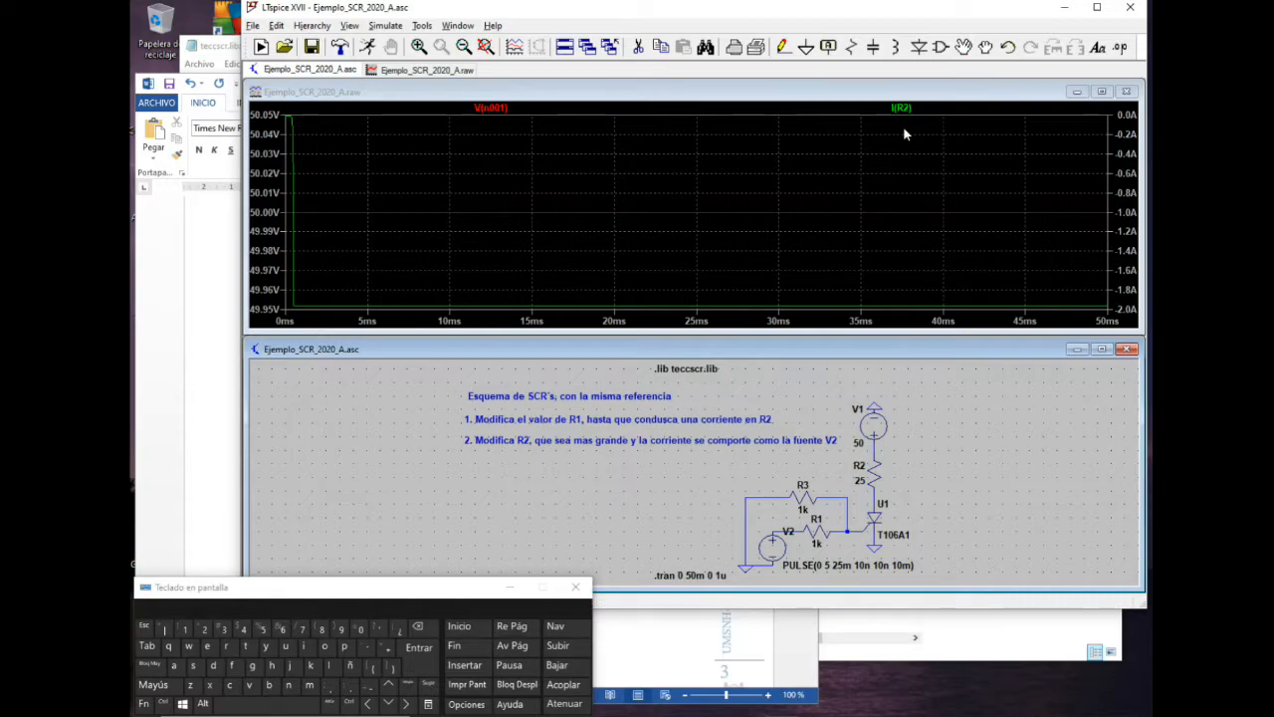
Plot only the V2 source voltage V(n004) and change its trace colour to teal
{"action": "left_click", "coordinate": [779, 531]}
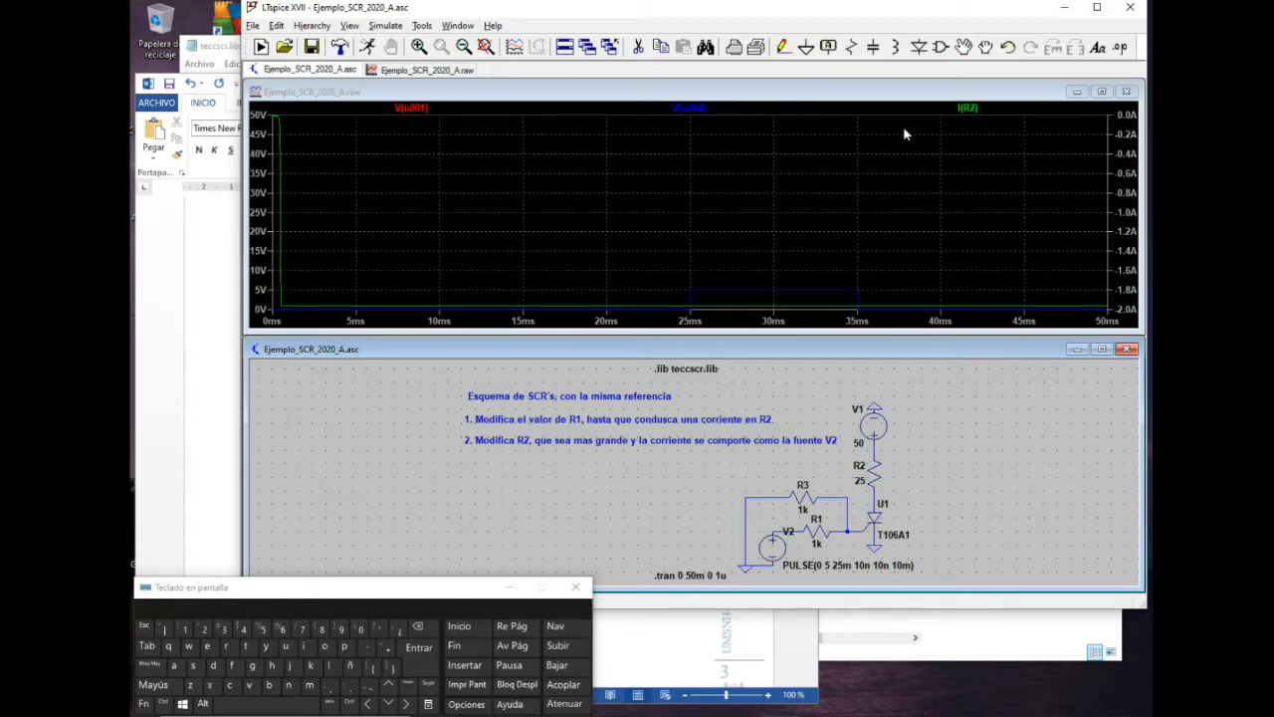
{"action": "left_click", "coordinate": [779, 531]}
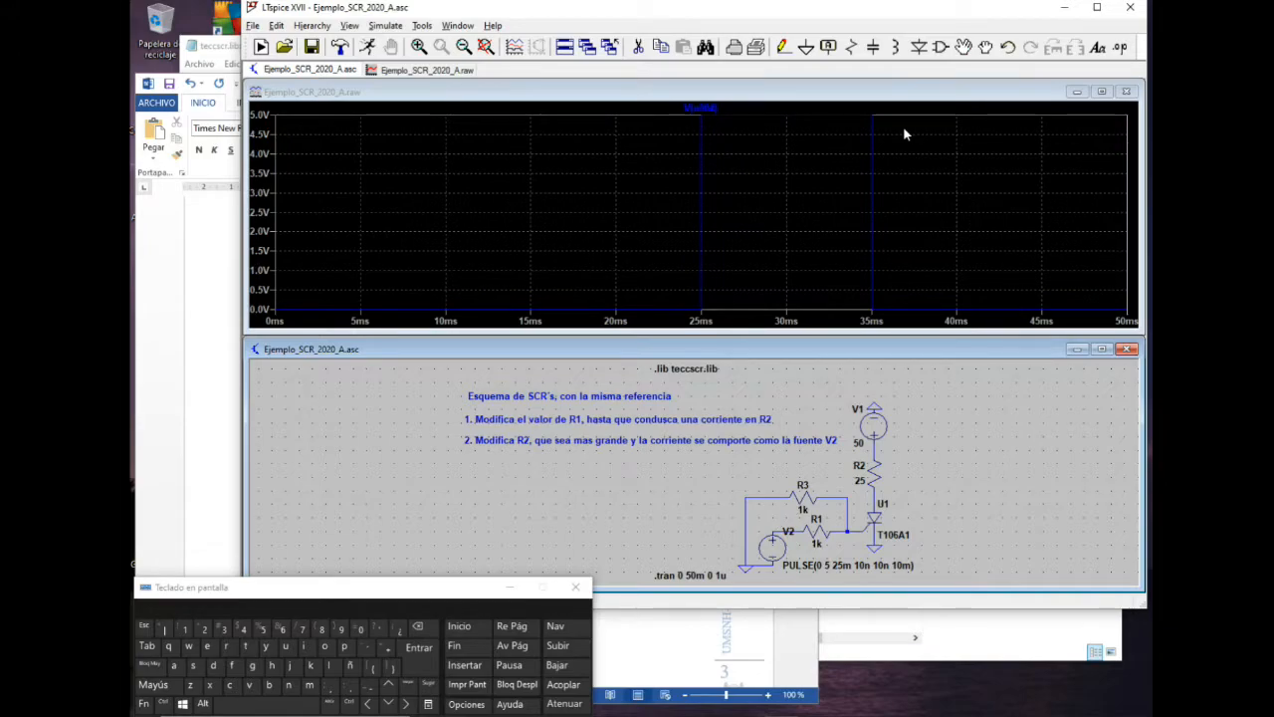
{"action": "right_click", "coordinate": [700, 108]}
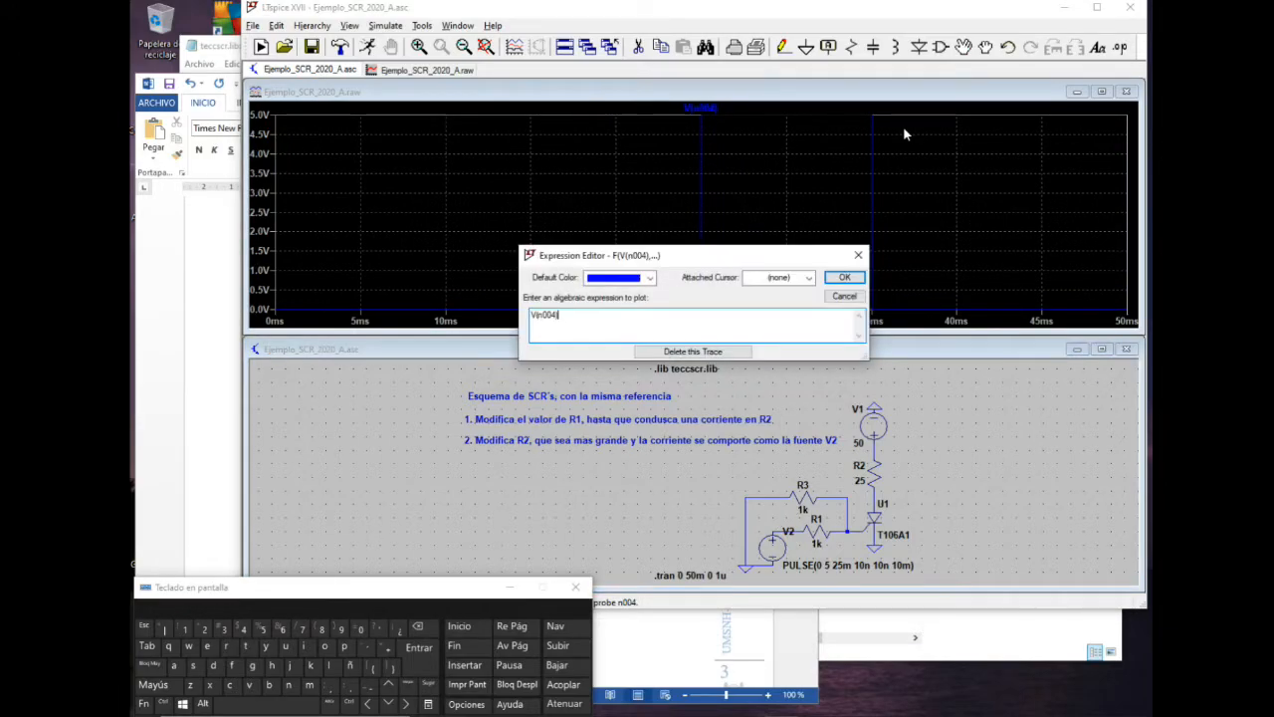
{"action": "left_click", "coordinate": [650, 278]}
{"action": "left_click", "coordinate": [620, 339]}
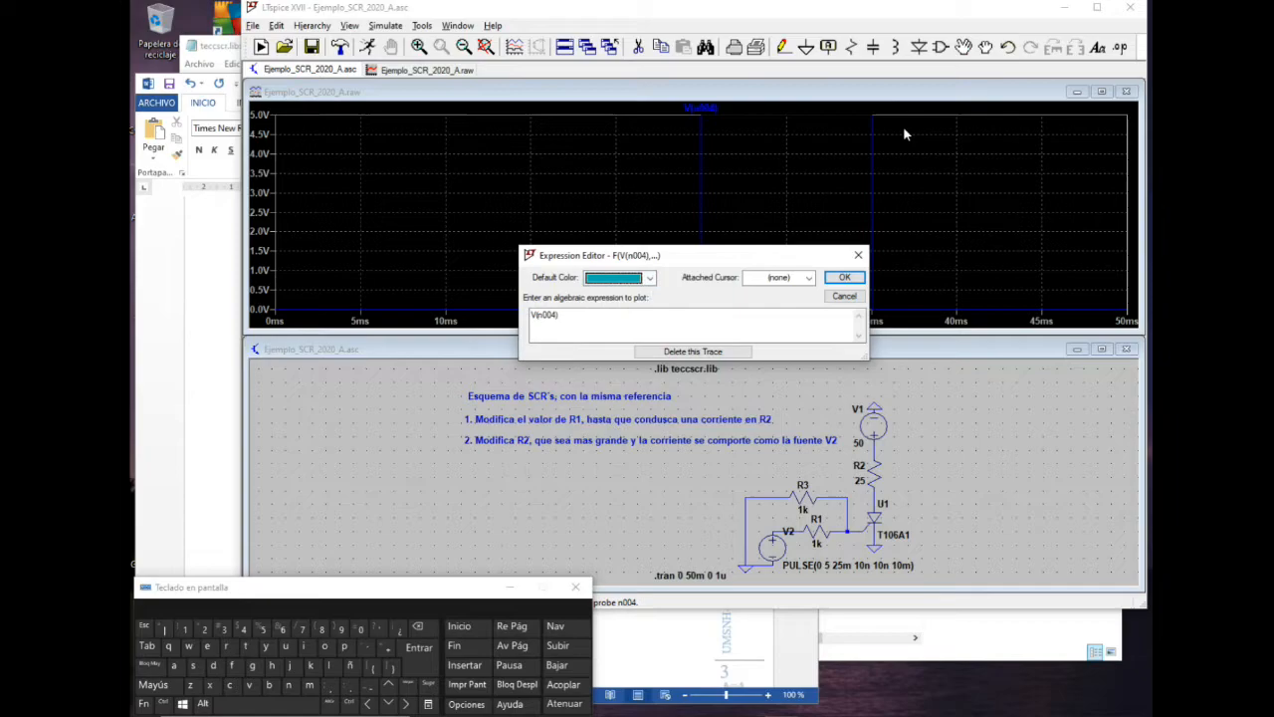
{"action": "left_click", "coordinate": [844, 277]}
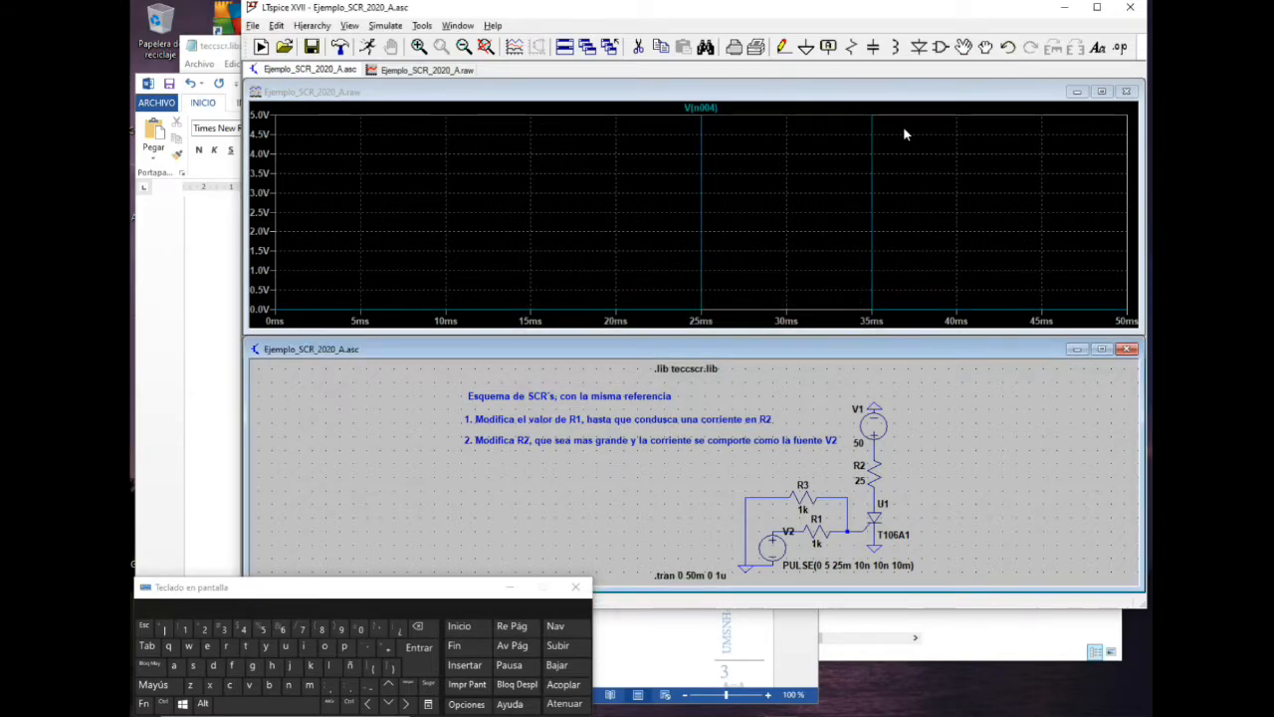
Review the pulse parameters of voltage source V2 against its plotted waveform, leaving the settings as they are
{"action": "right_click", "coordinate": [772, 548]}
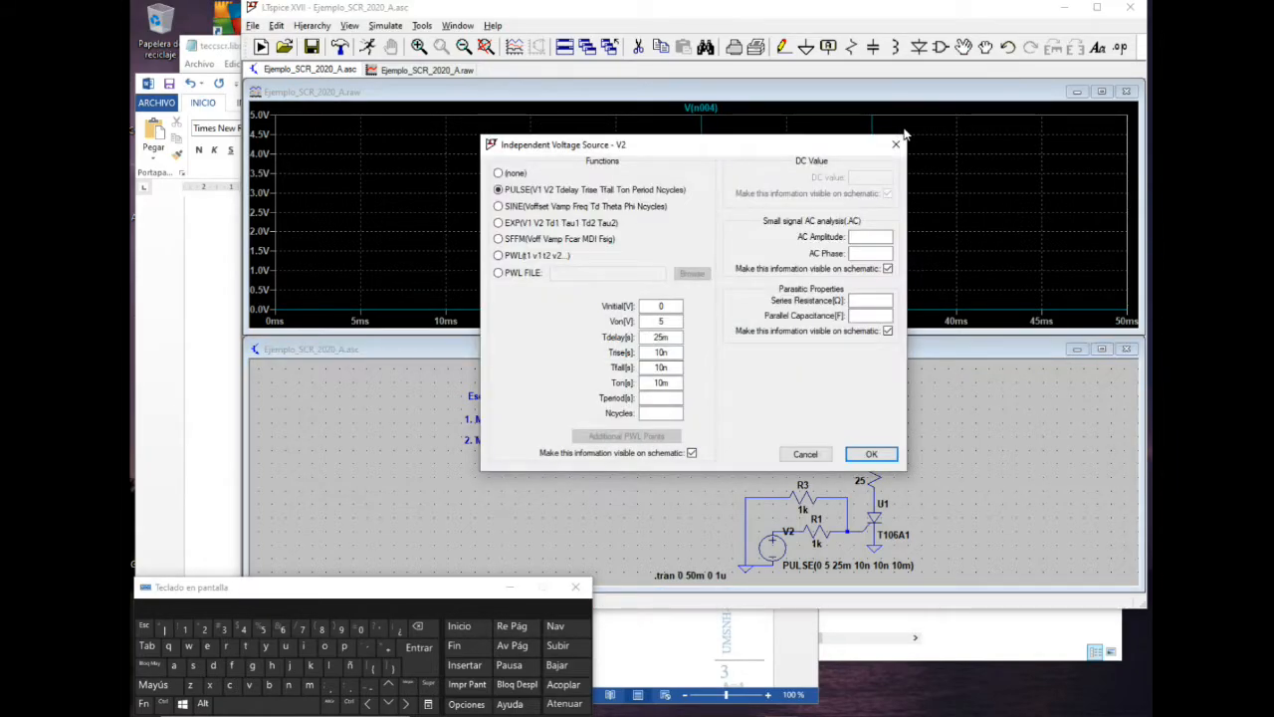
{"action": "mouse_move", "coordinate": [597, 144]}
{"action": "left_mouse_down"}
{"action": "mouse_move", "coordinate": [744, 141]}
{"action": "mouse_move", "coordinate": [876, 164]}
{"action": "left_mouse_up"}
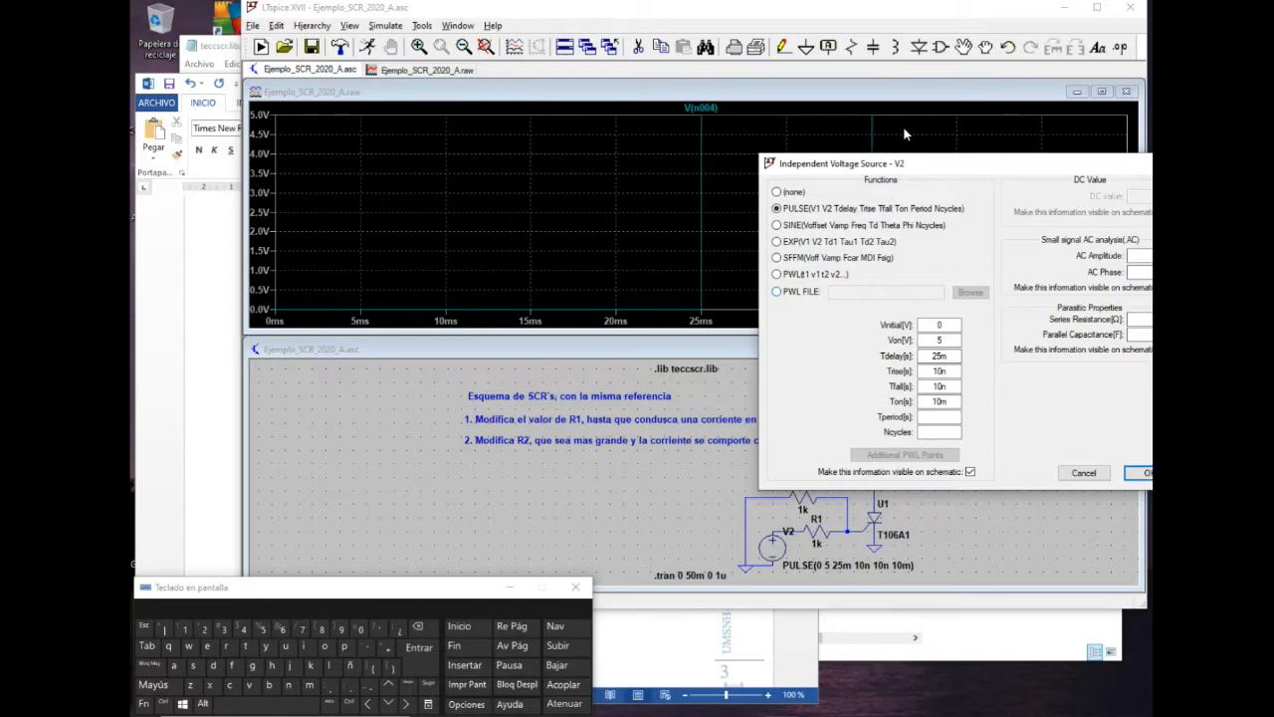
{"action": "key", "text": "Tab"}
{"action": "left_click_drag", "start_coordinate": [856, 165], "coordinate": [992, 172]}
{"action": "key", "text": "shift+Tab"}
{"action": "key", "text": "shift+Tab"}
{"action": "key", "text": "shift+Tab"}
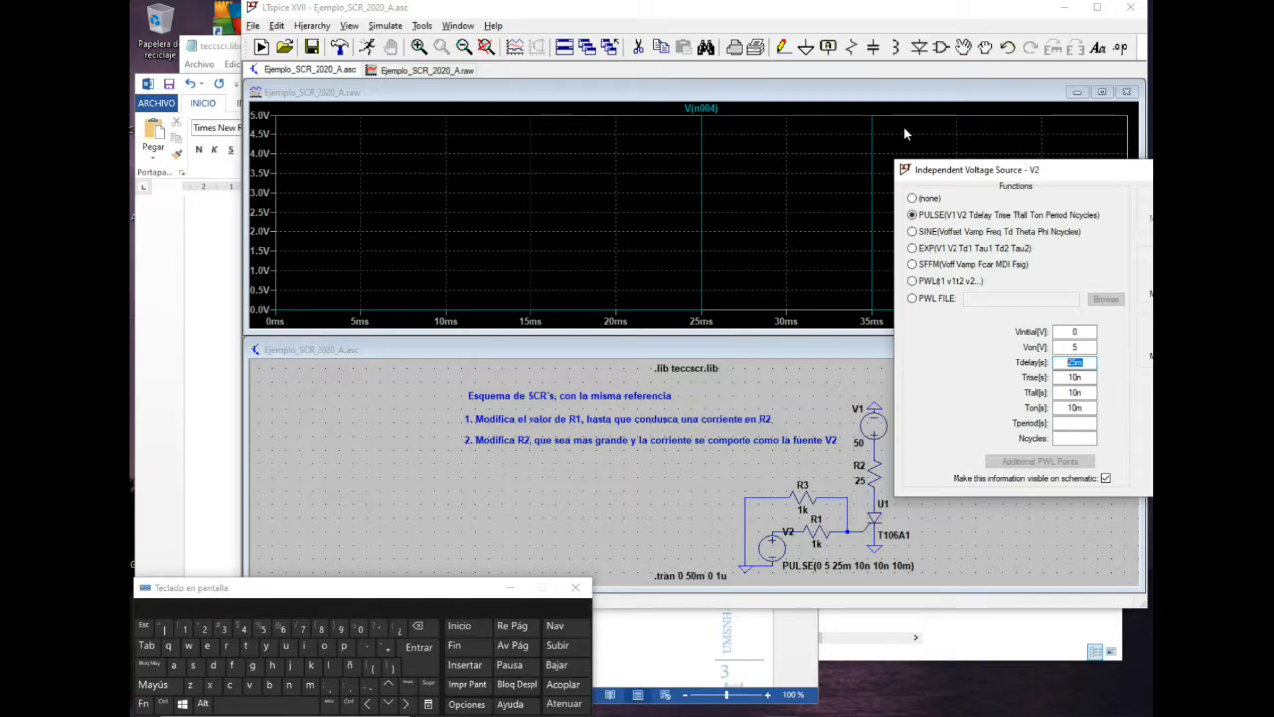
{"action": "left_click", "coordinate": [906, 134]}
{"action": "left_click_drag", "start_coordinate": [996, 171], "coordinate": [525, 225]}
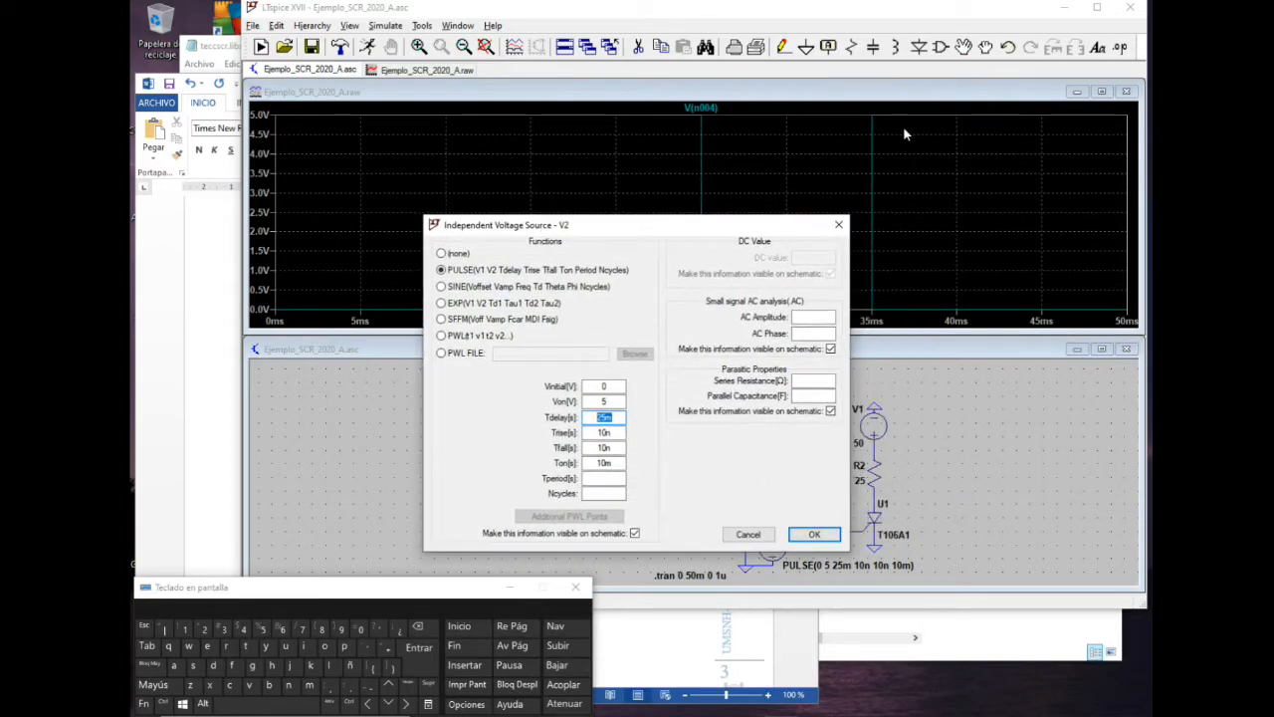
{"action": "left_click", "coordinate": [839, 225]}
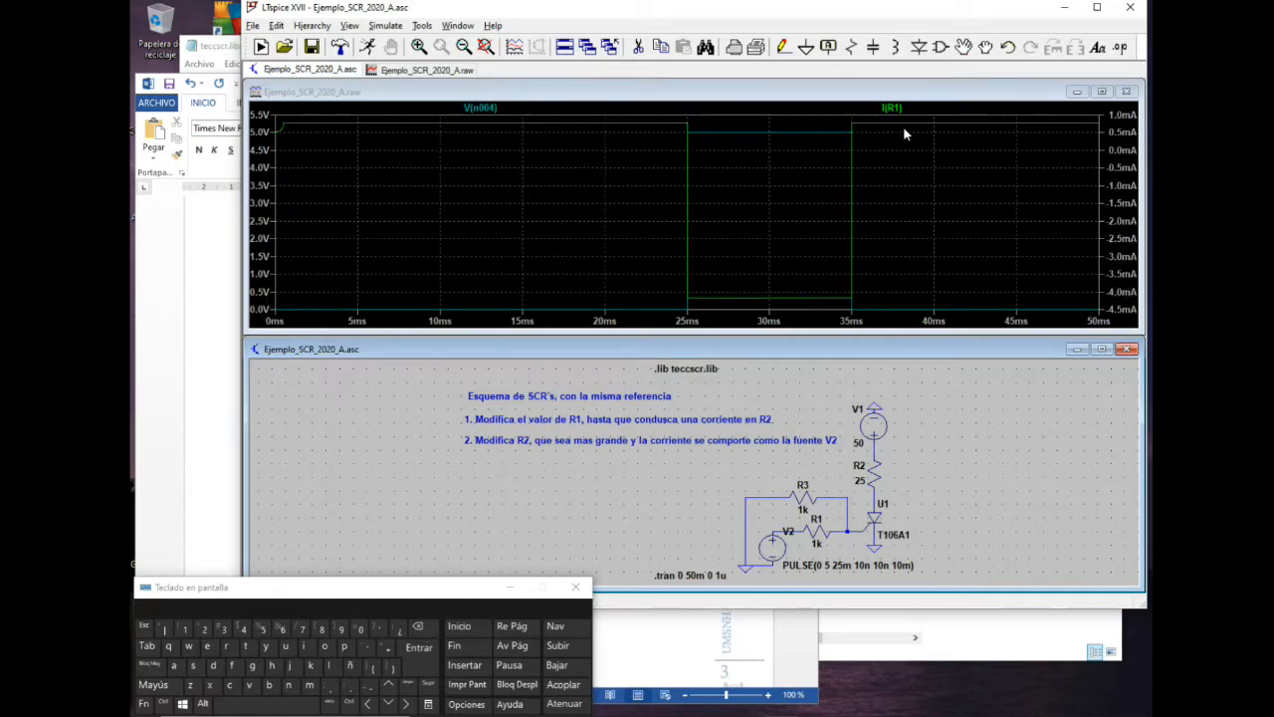
Switch to the Calculator and divide 5 by 1000 to get the theoretical gate current through R1
{"action": "left_click", "coordinate": [742, 711]}
{"action": "key", "text": "5"}
{"action": "type", "text": "1000"}
{"action": "key", "text": "Return"}
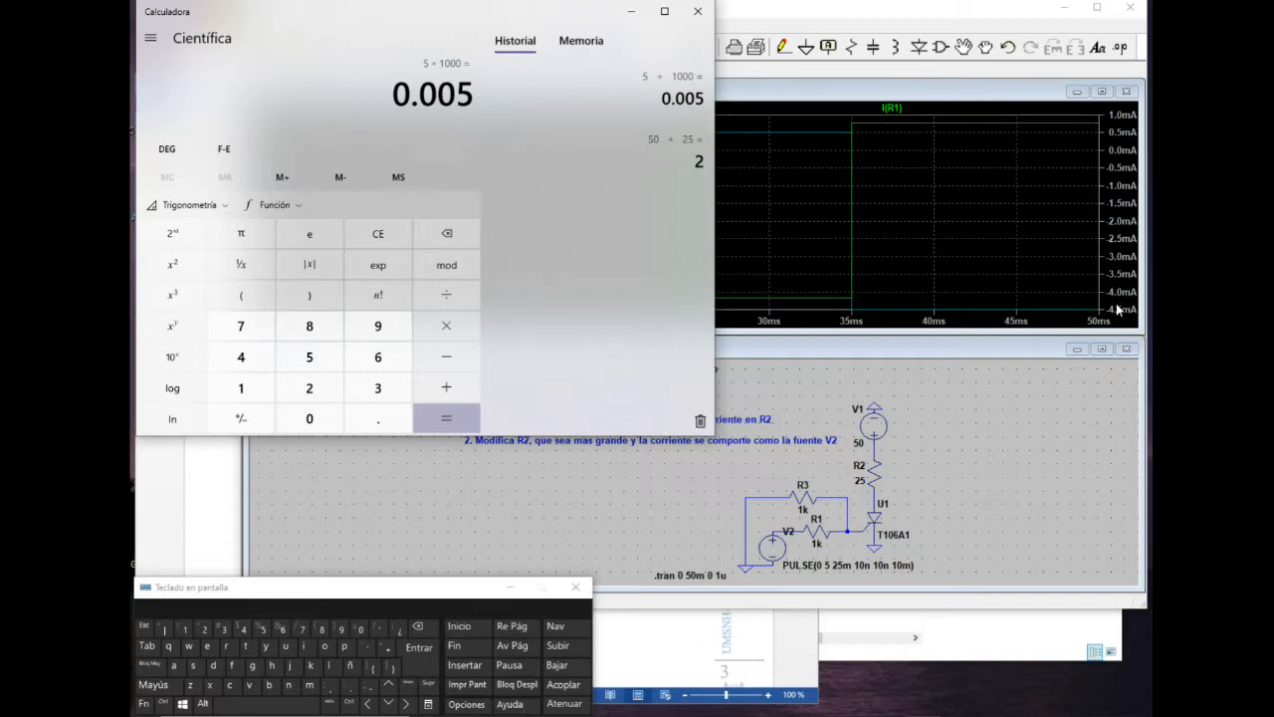
Return to LTspice, delete the wire joining R3 to the SCR gate node, and rerun the simulation
{"action": "left_click", "coordinate": [971, 18]}
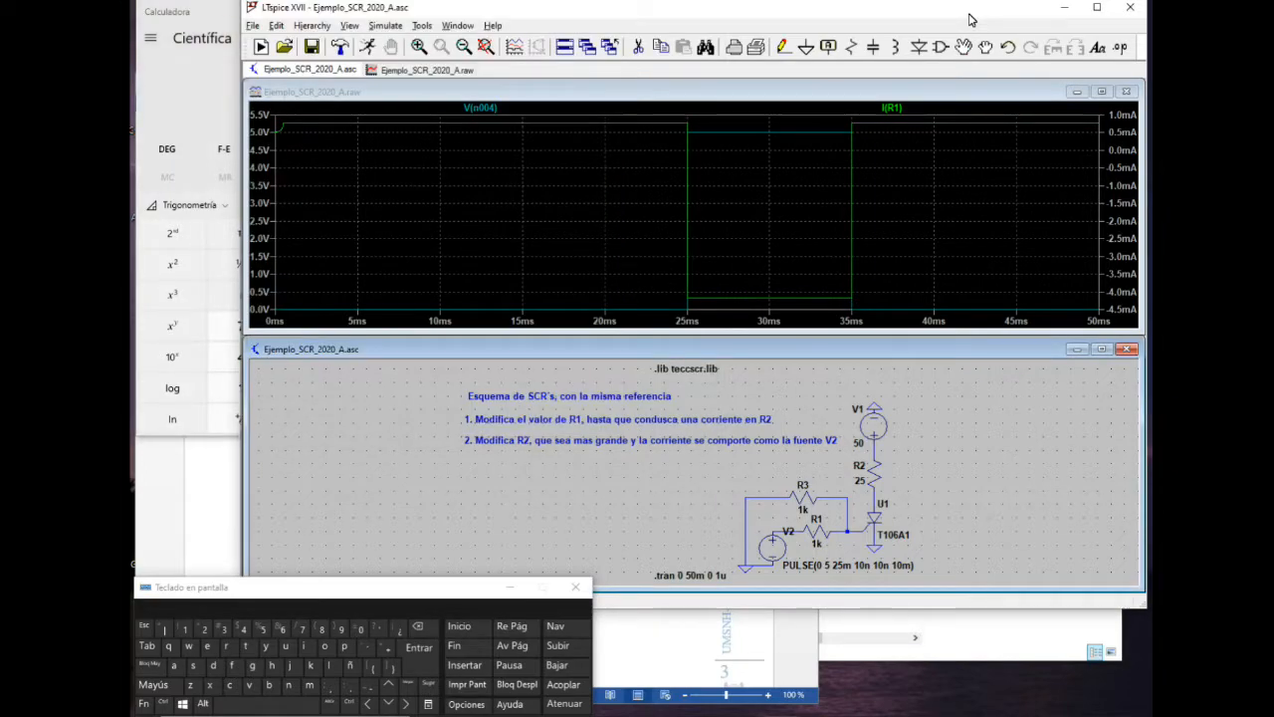
{"action": "key", "text": "Delete"}
{"action": "key", "text": "Escape"}
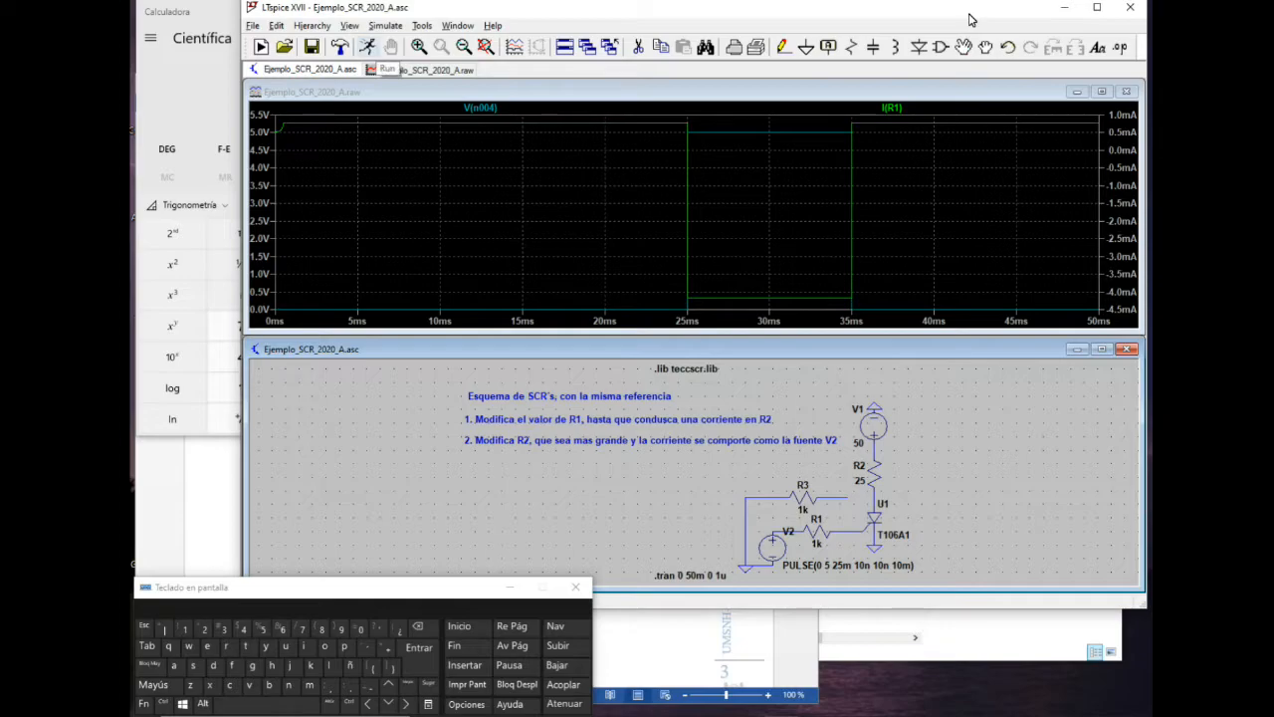
{"action": "left_click", "coordinate": [368, 46]}
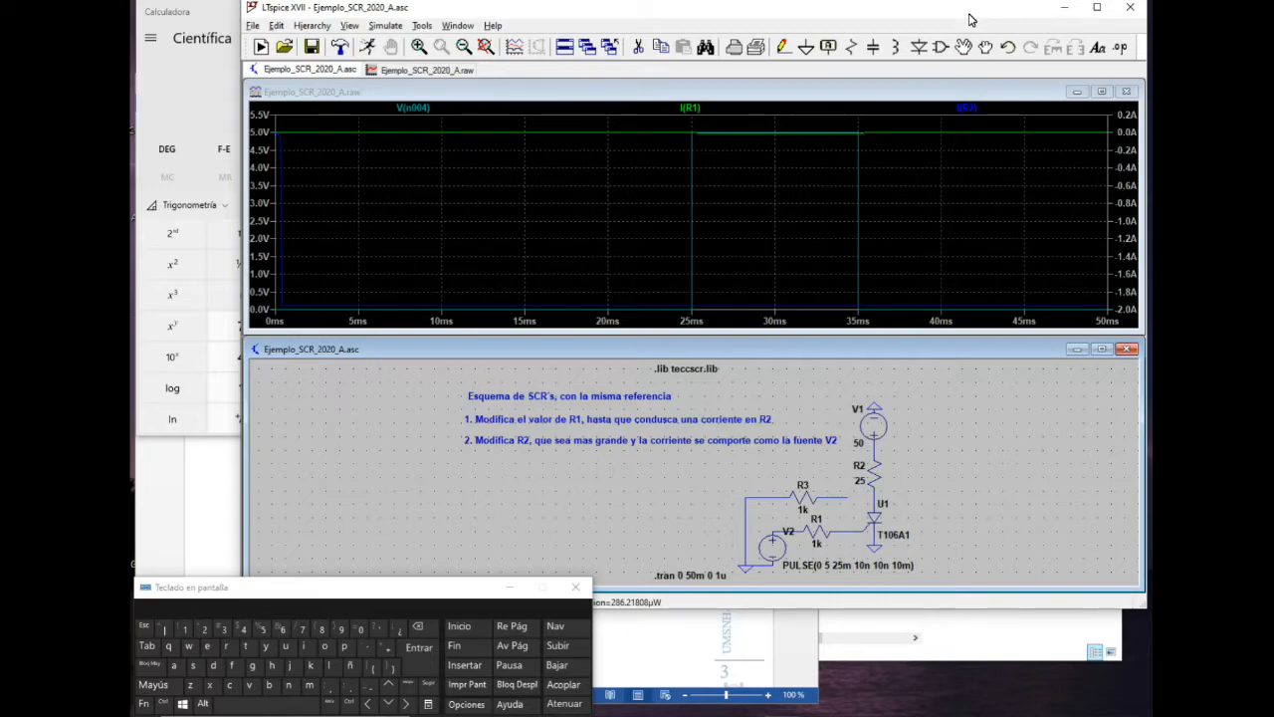
Set R1's resistance to 800 Ω, rerun the simulation, and plot the R1 current together with the R2 current
{"action": "right_click", "coordinate": [816, 532]}
{"action": "type", "text": "800"}
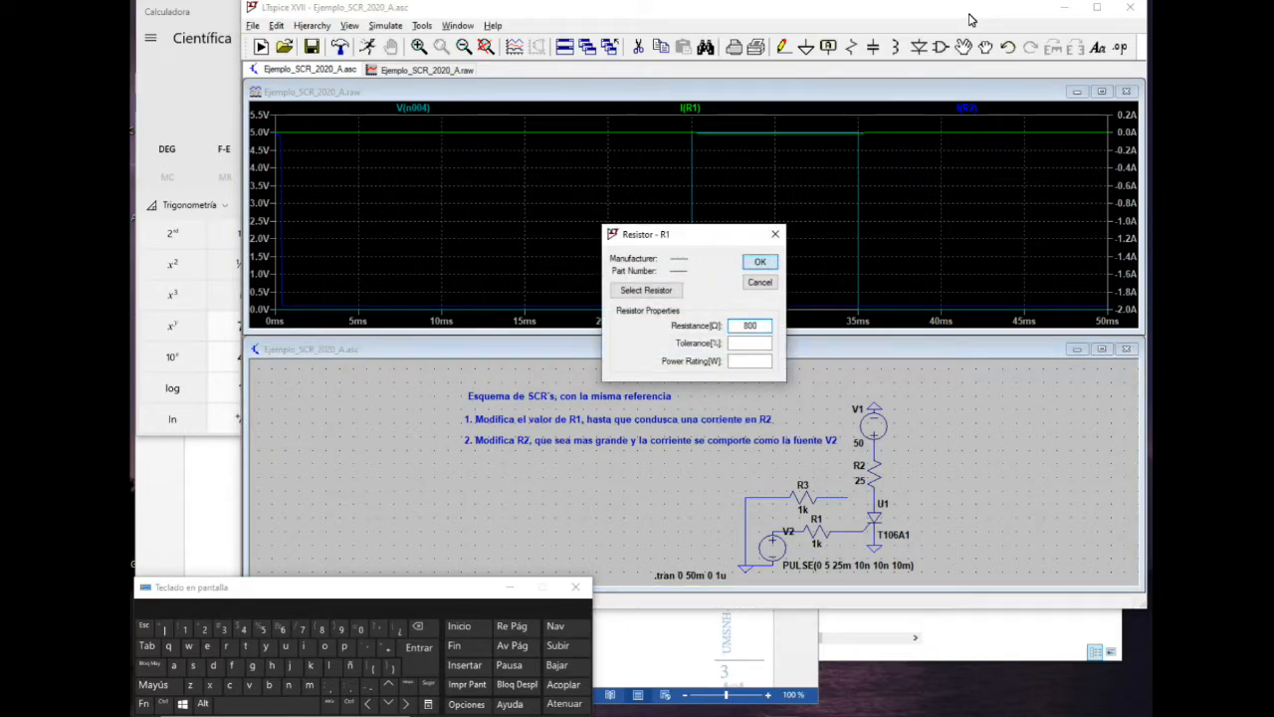
{"action": "key", "text": "Return"}
{"action": "left_click", "coordinate": [368, 47]}
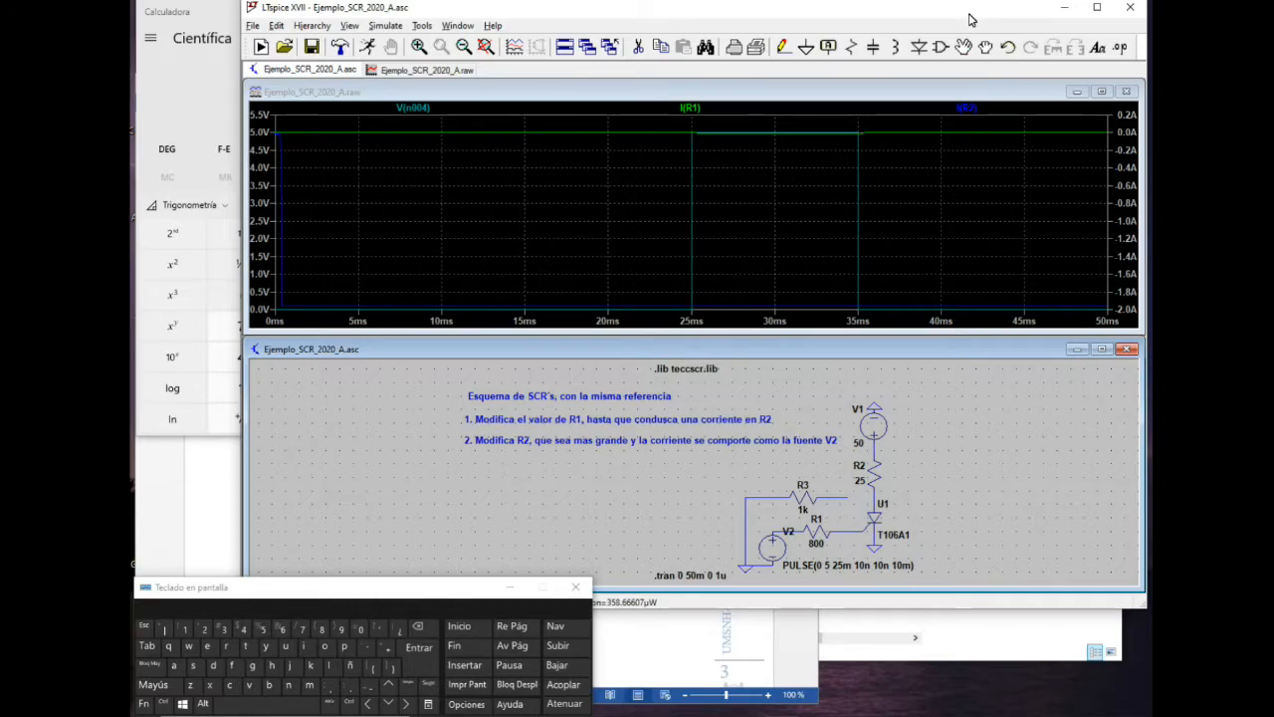
{"action": "double_click", "coordinate": [816, 531]}
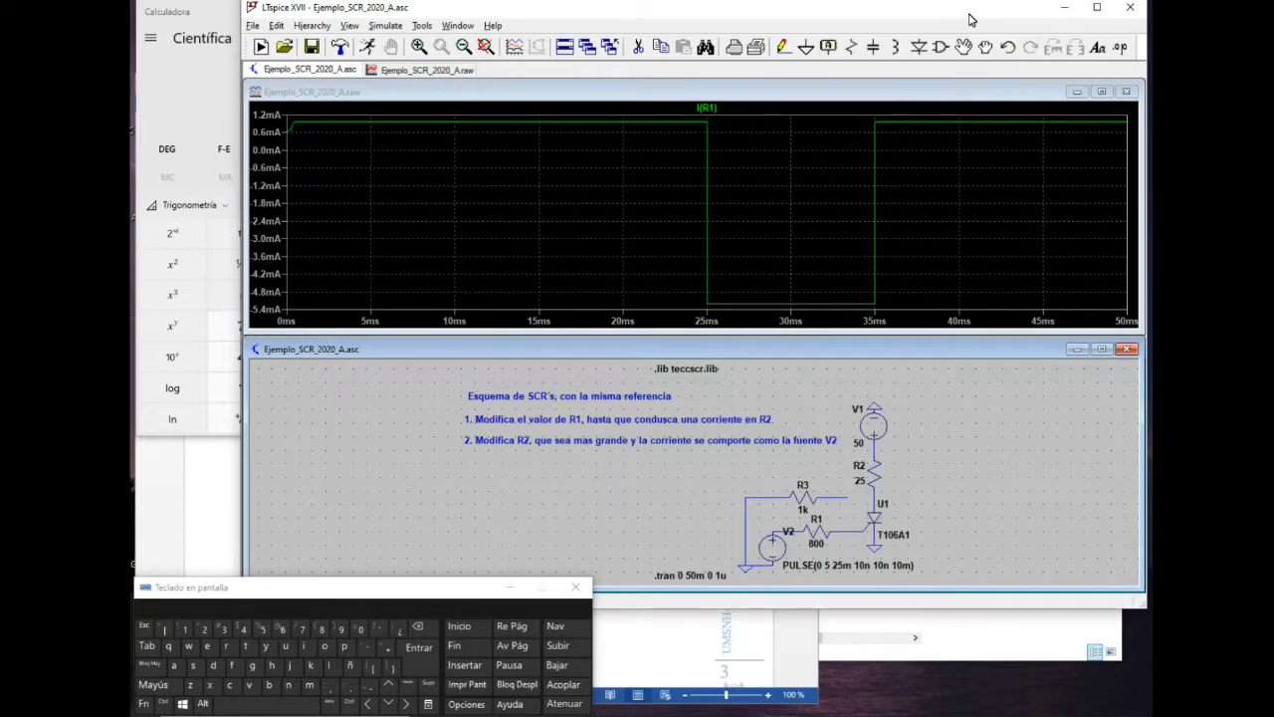
{"action": "left_click", "coordinate": [874, 474]}
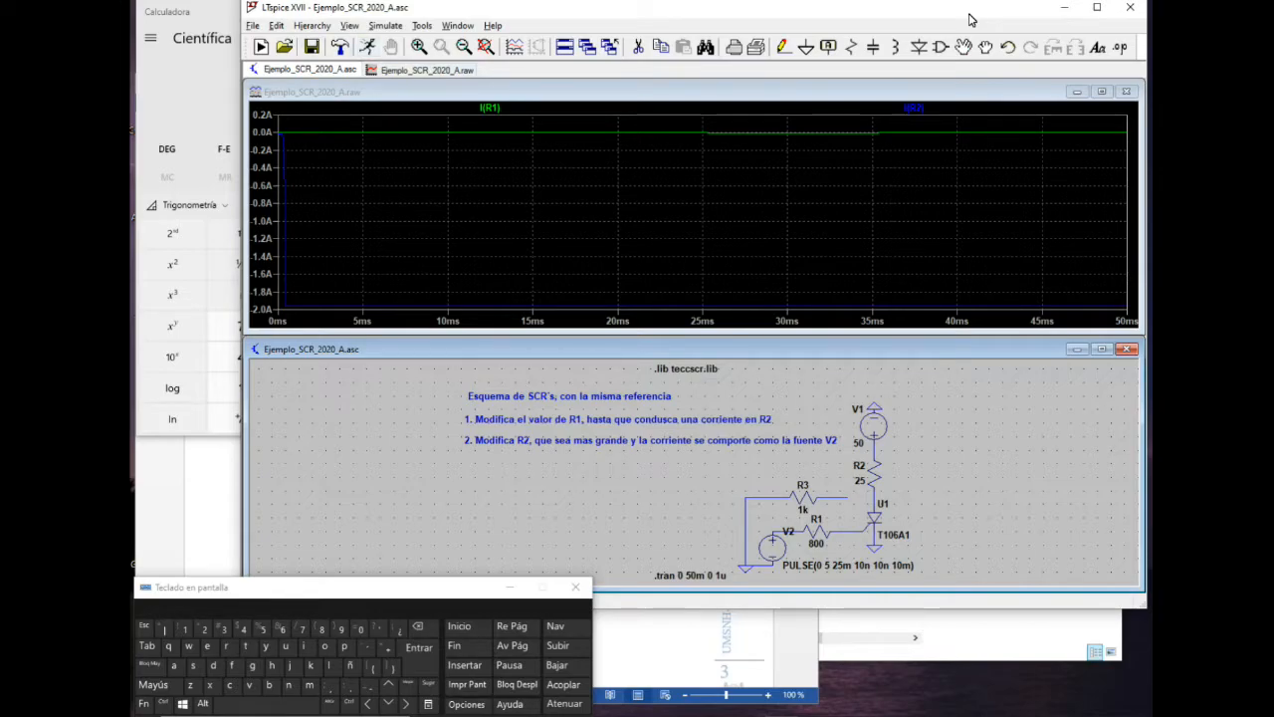
Set R1's resistance to 500 Ω, rerun the simulation, and plot the R1 and R2 currents again
{"action": "right_click", "coordinate": [816, 531]}
{"action": "type", "text": "500"}
{"action": "key", "text": "Return"}
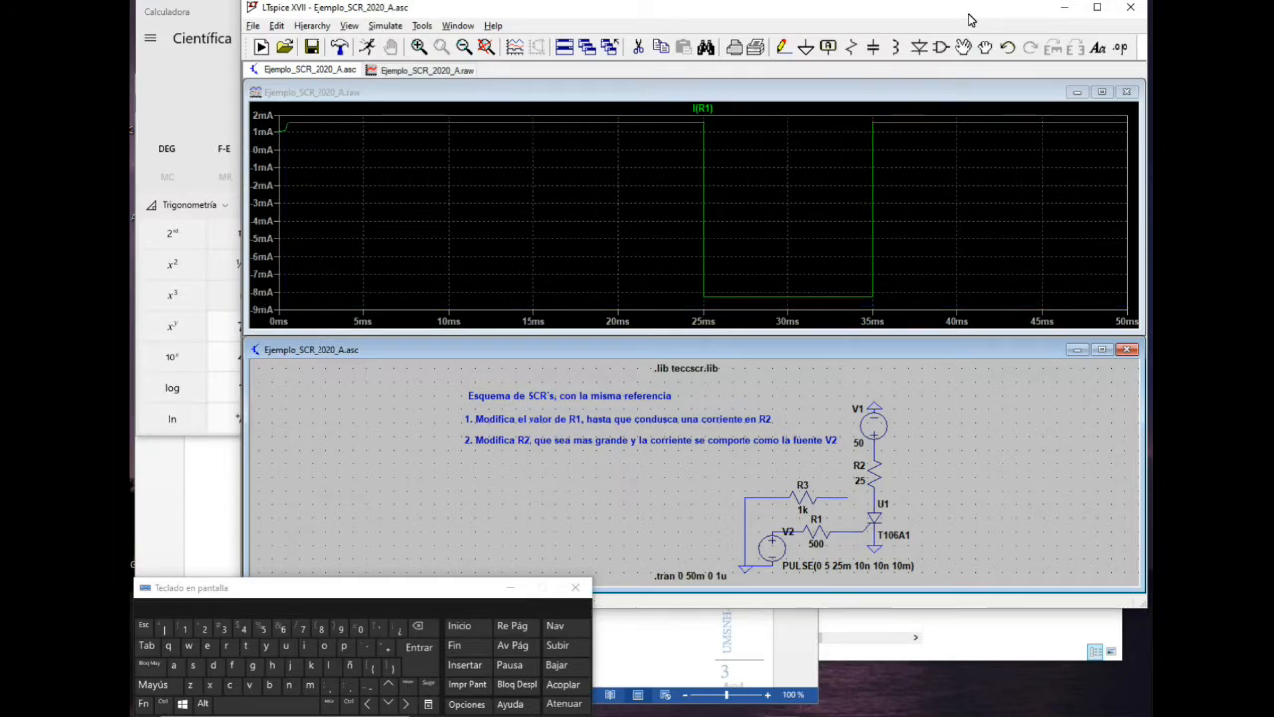
{"action": "right_click", "coordinate": [874, 474]}
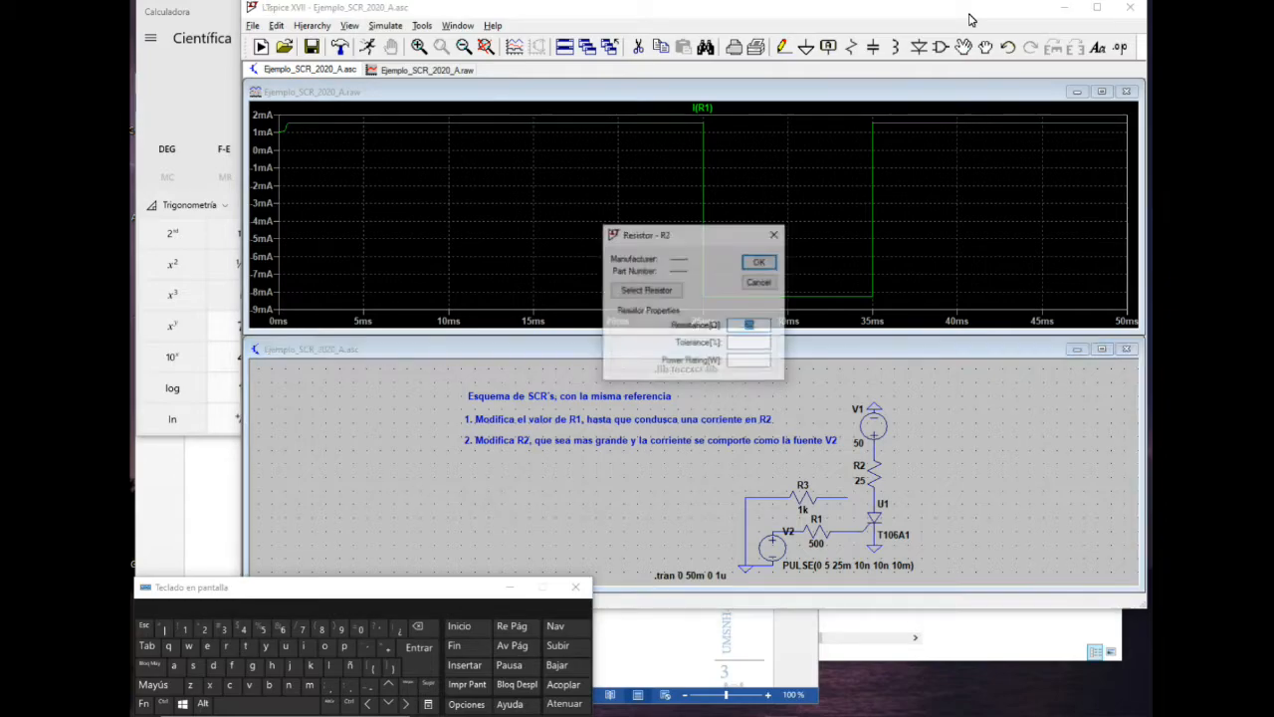
{"action": "left_click", "coordinate": [760, 283]}
{"action": "left_click", "coordinate": [874, 474]}
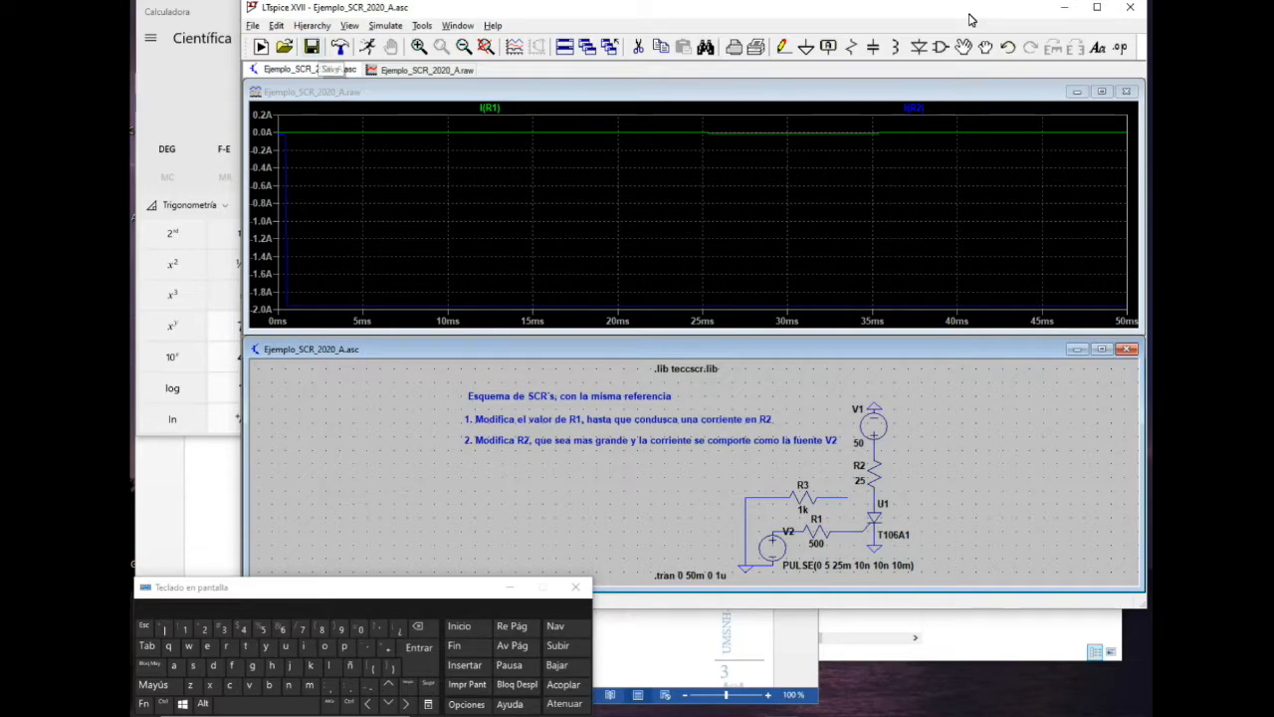
Set R1's resistance to 400 Ω
{"action": "right_click", "coordinate": [817, 532]}
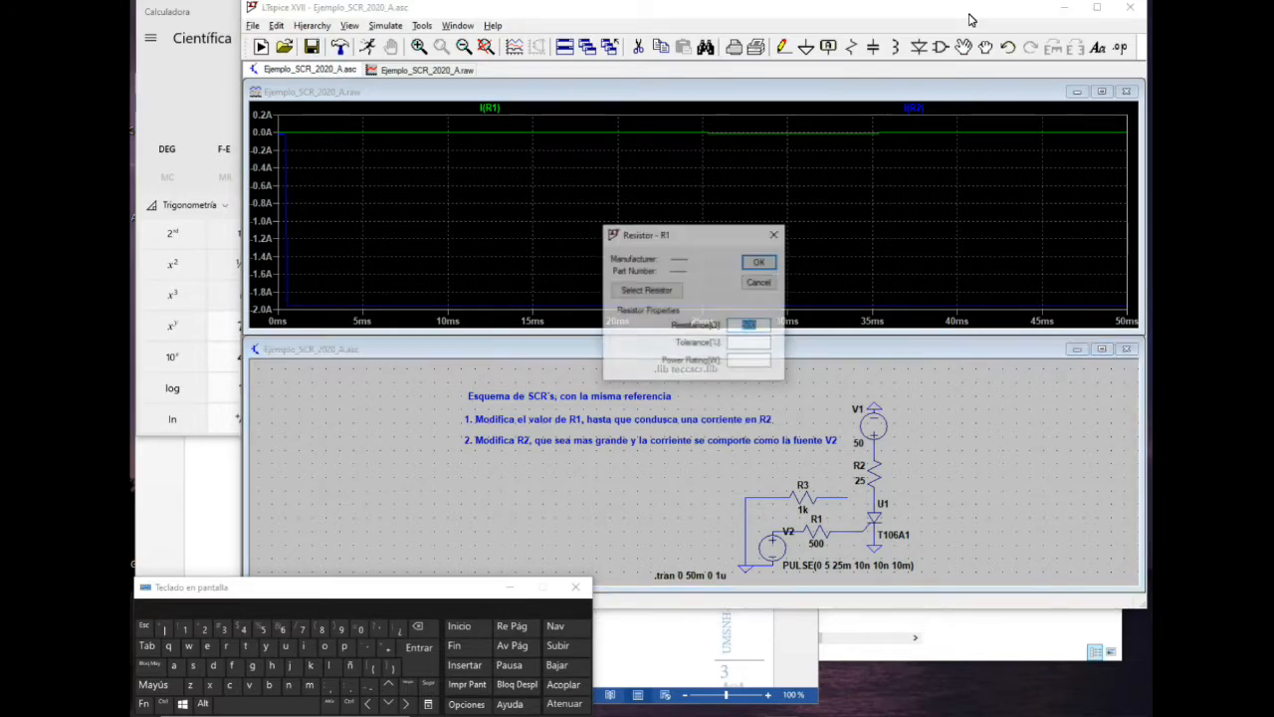
{"action": "type", "text": "4"}
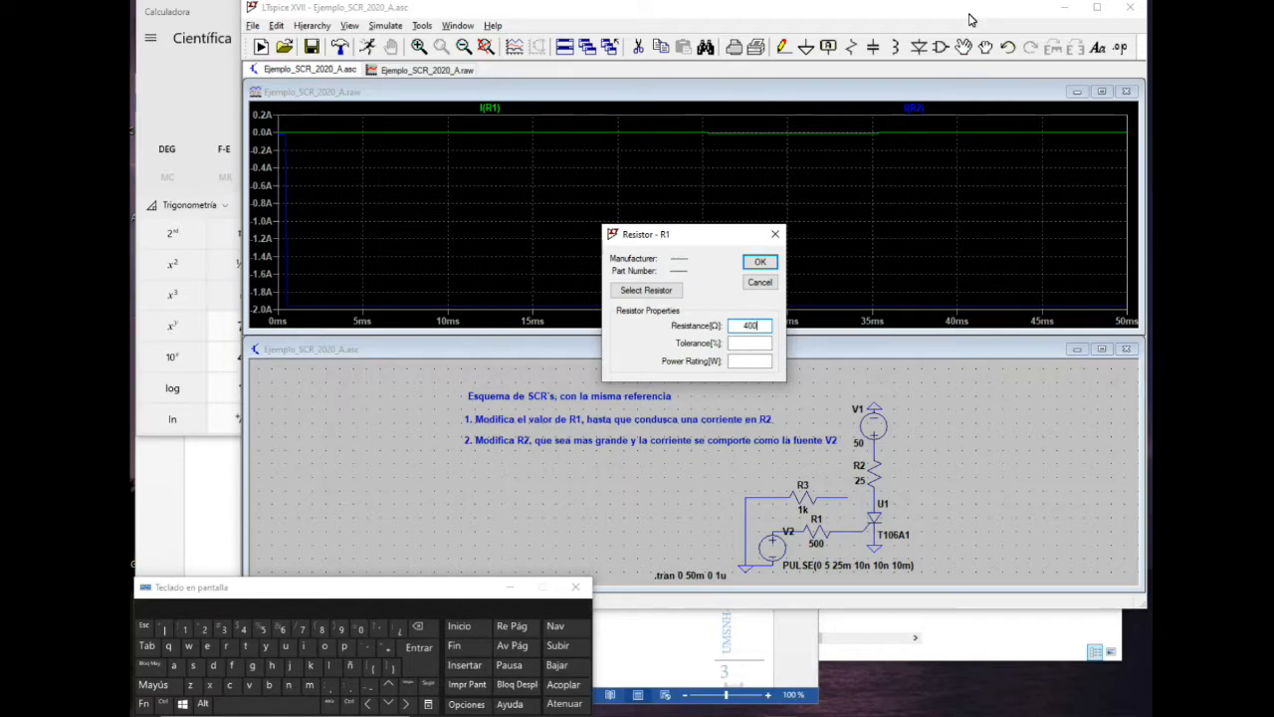
{"action": "key", "text": "Return"}
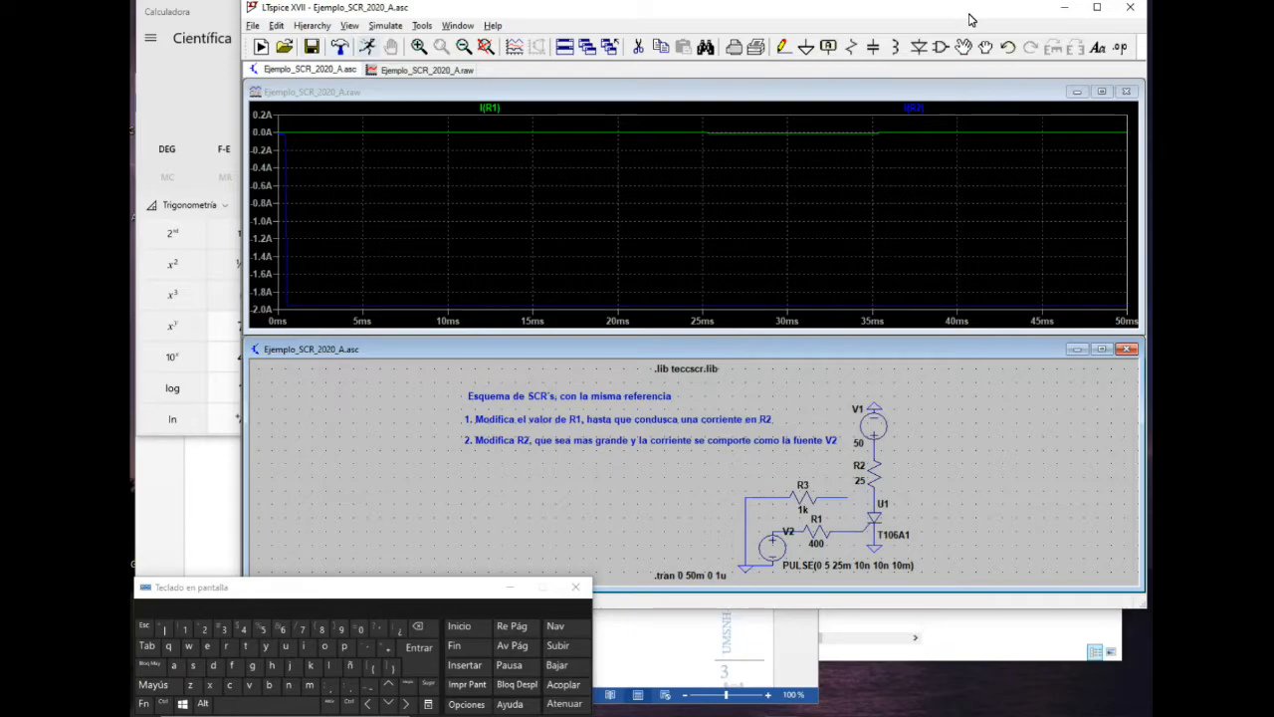
Switch to the Calculator, divide 5 by 400 to get the theoretical gate current through R1, and return to LTspice
{"action": "left_click", "coordinate": [200, 65]}
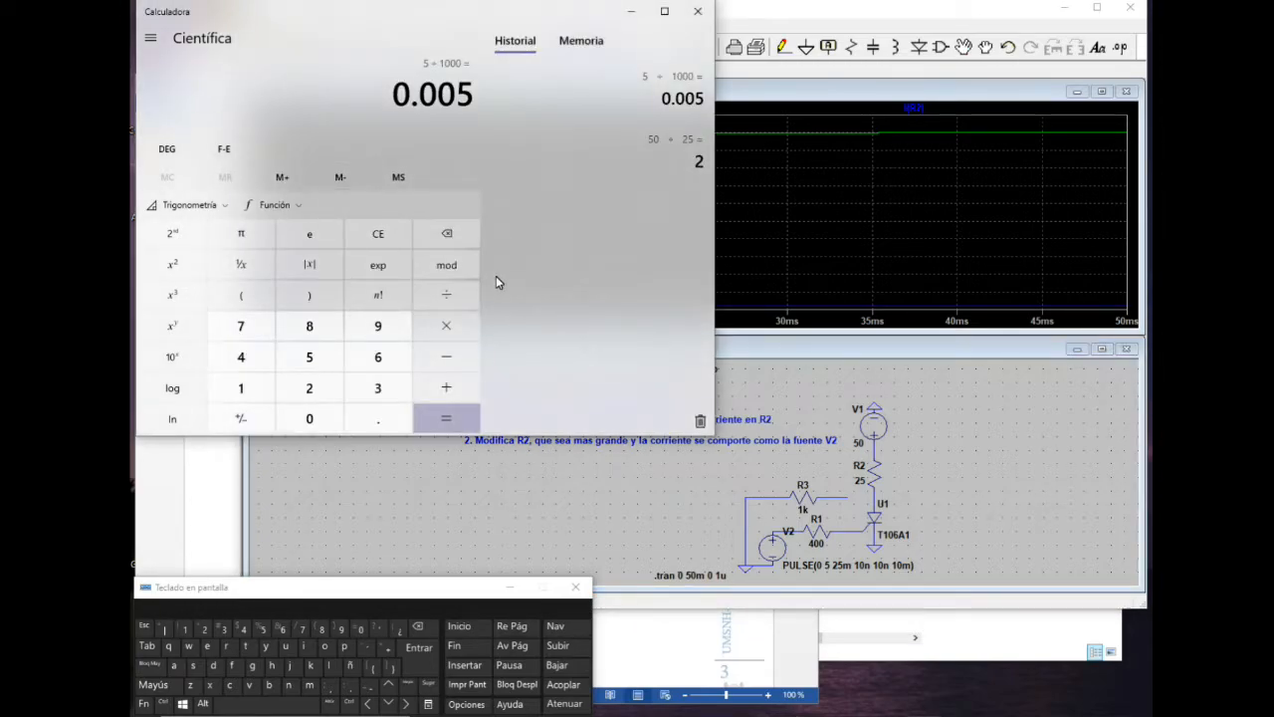
{"action": "type", "text": "5"}
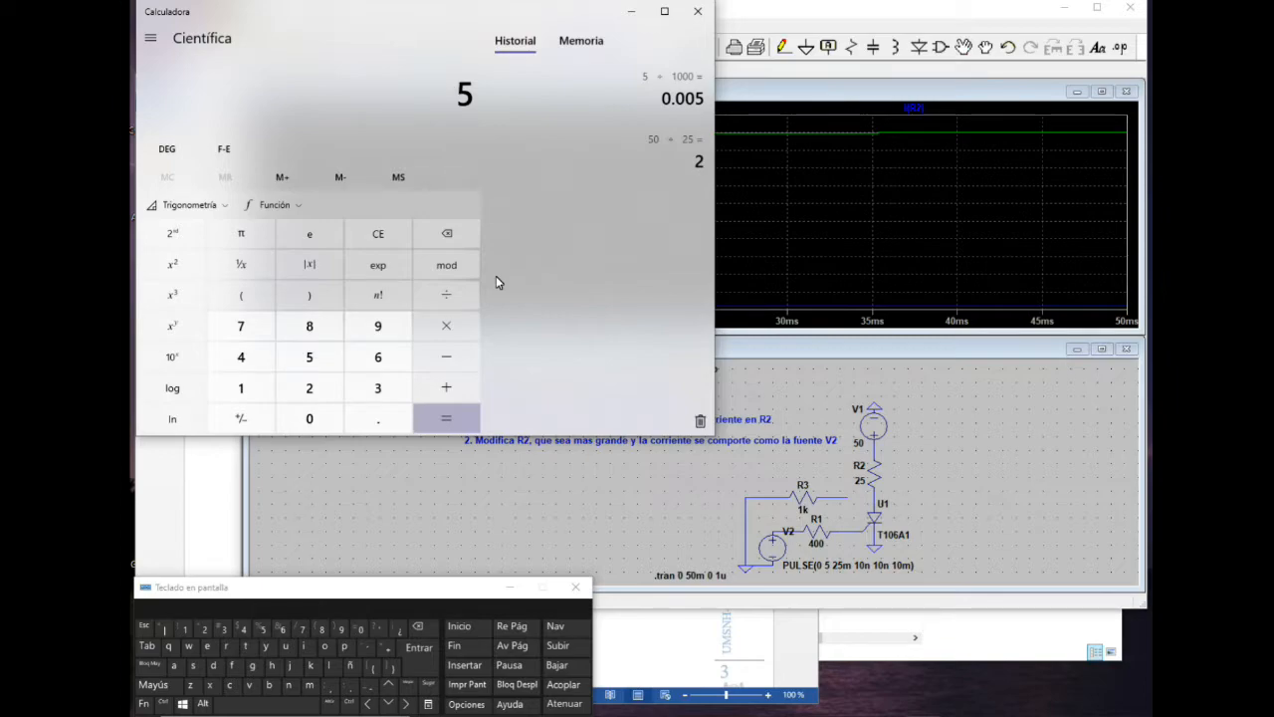
{"action": "left_click", "coordinate": [432, 290]}
{"action": "left_click", "coordinate": [244, 356]}
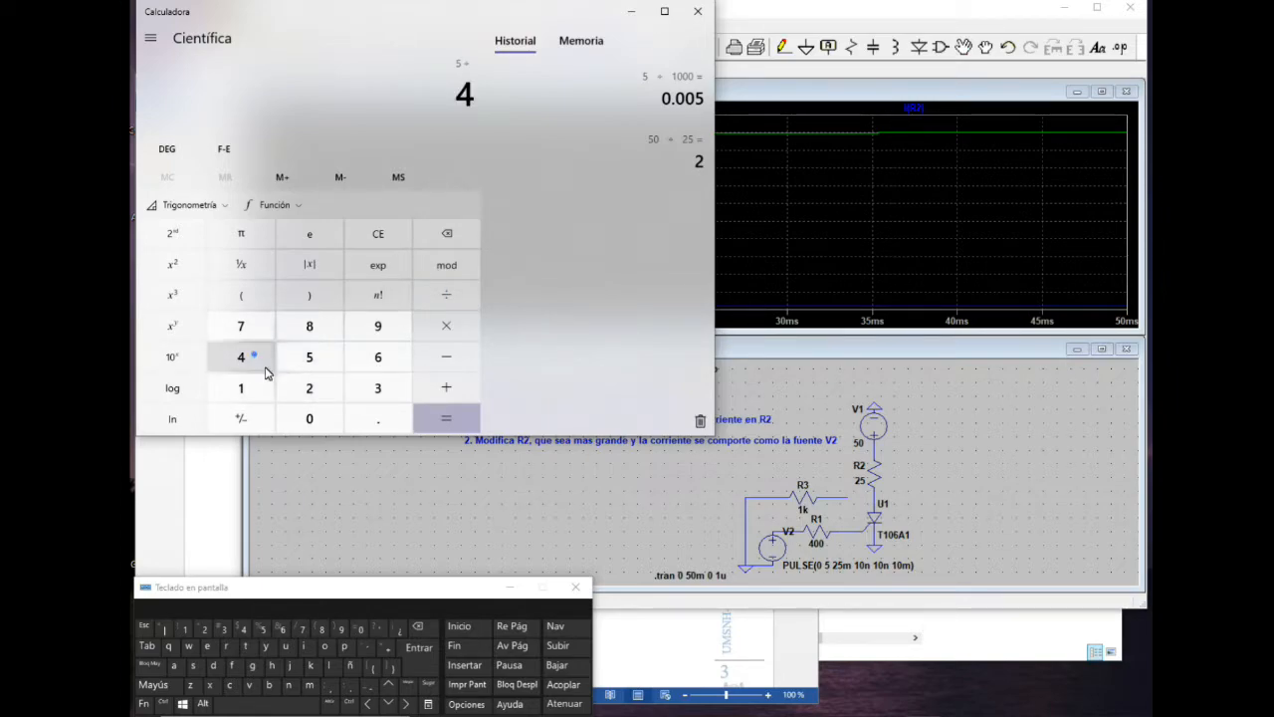
{"action": "left_click", "coordinate": [304, 417]}
{"action": "left_click", "coordinate": [302, 416]}
{"action": "left_click", "coordinate": [446, 418]}
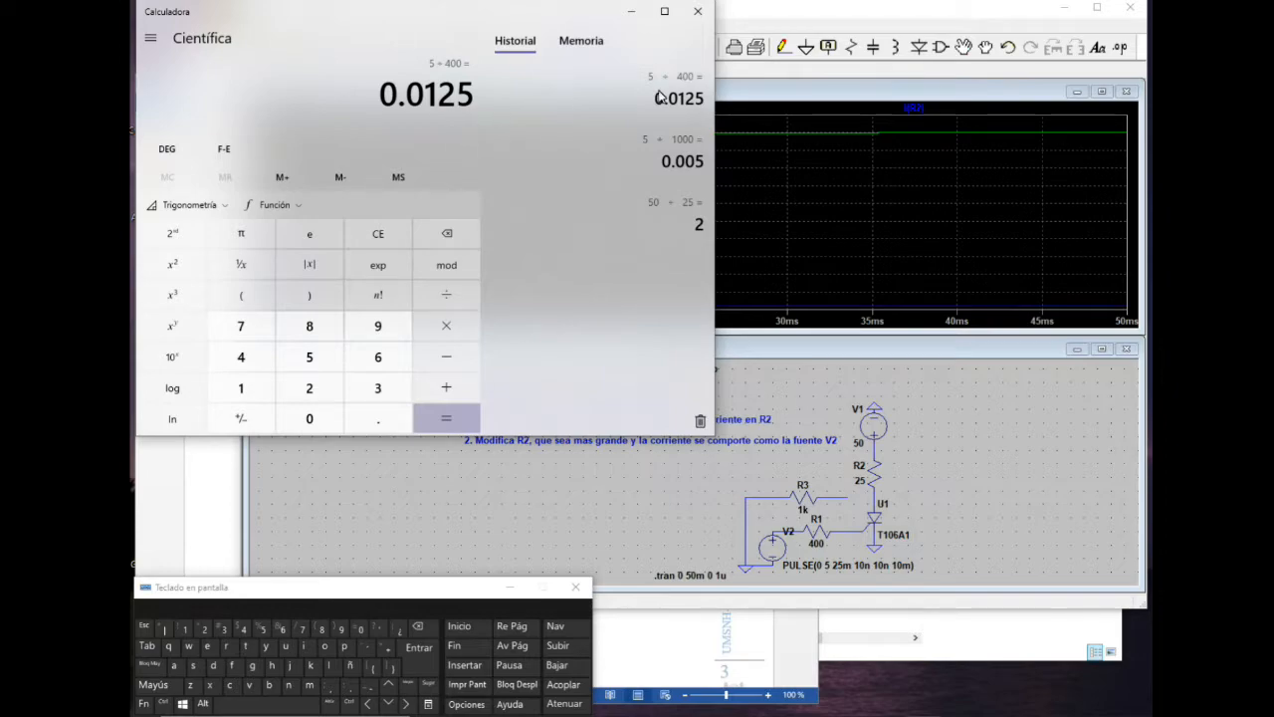
{"action": "left_click", "coordinate": [631, 15]}
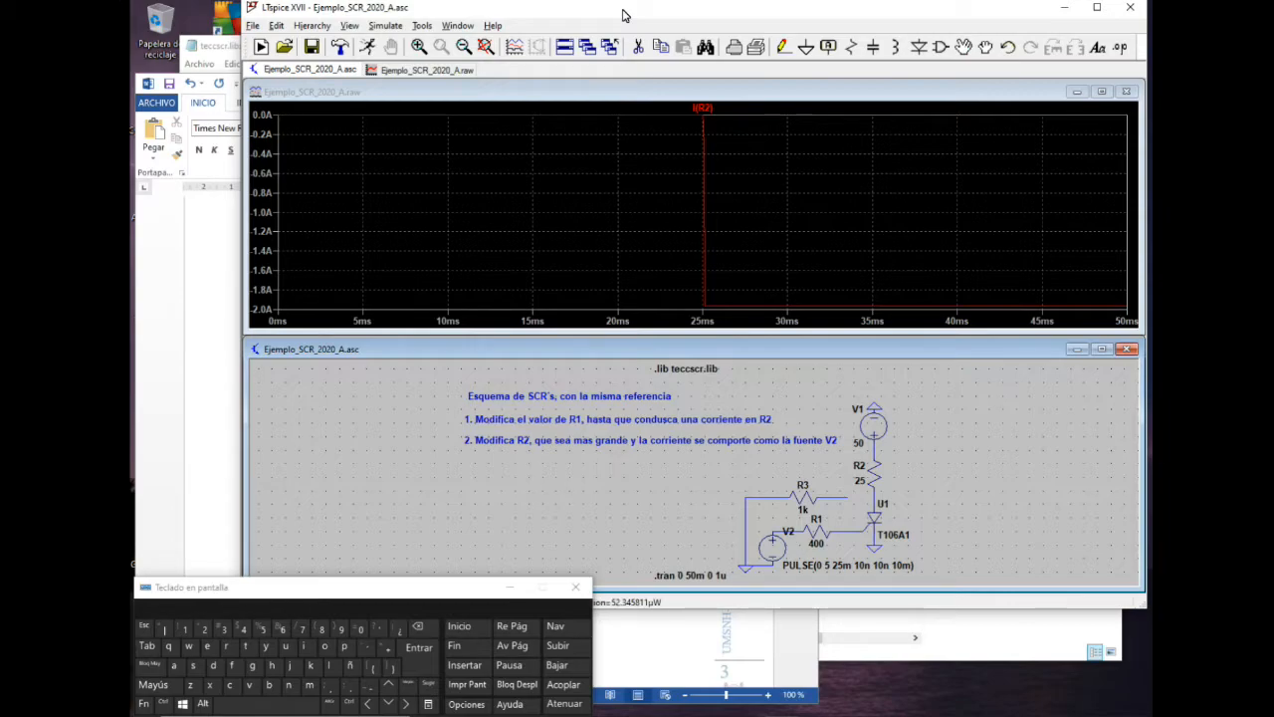
Plot the R1 current alone, then replace it with the R2 current and change that trace's colour to red
{"action": "double_click", "coordinate": [817, 531]}
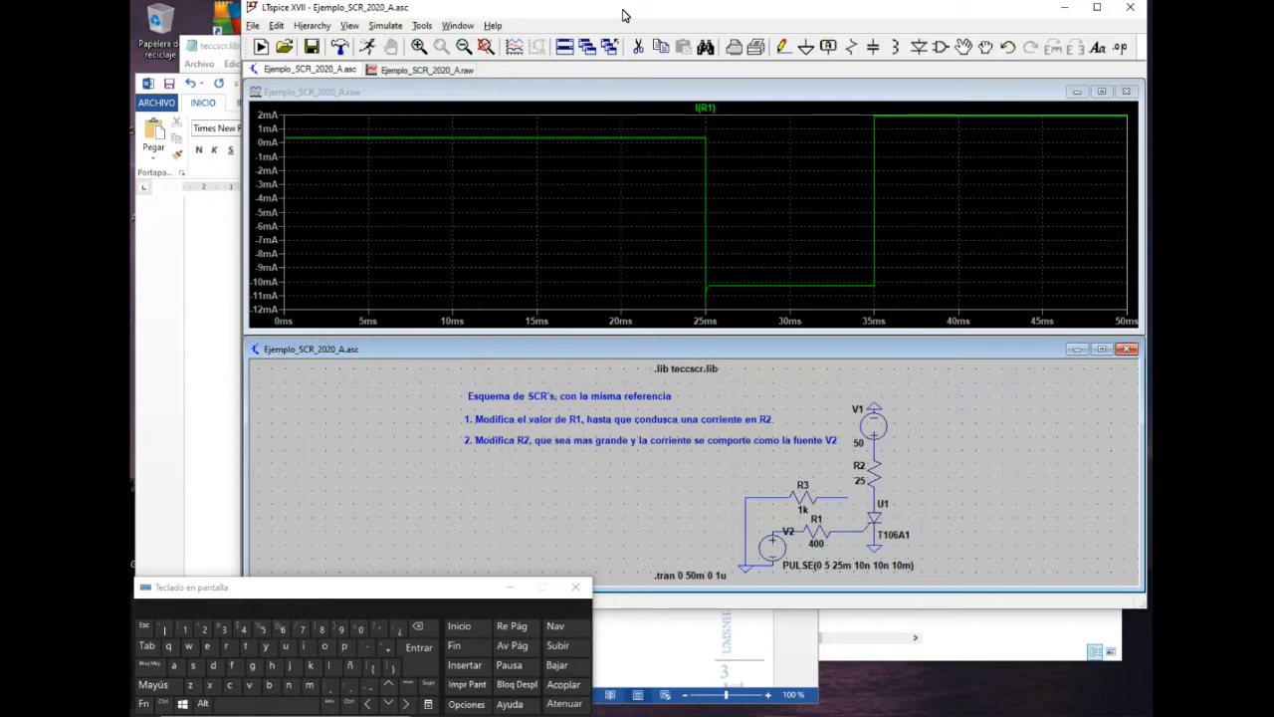
{"action": "double_click", "coordinate": [874, 473]}
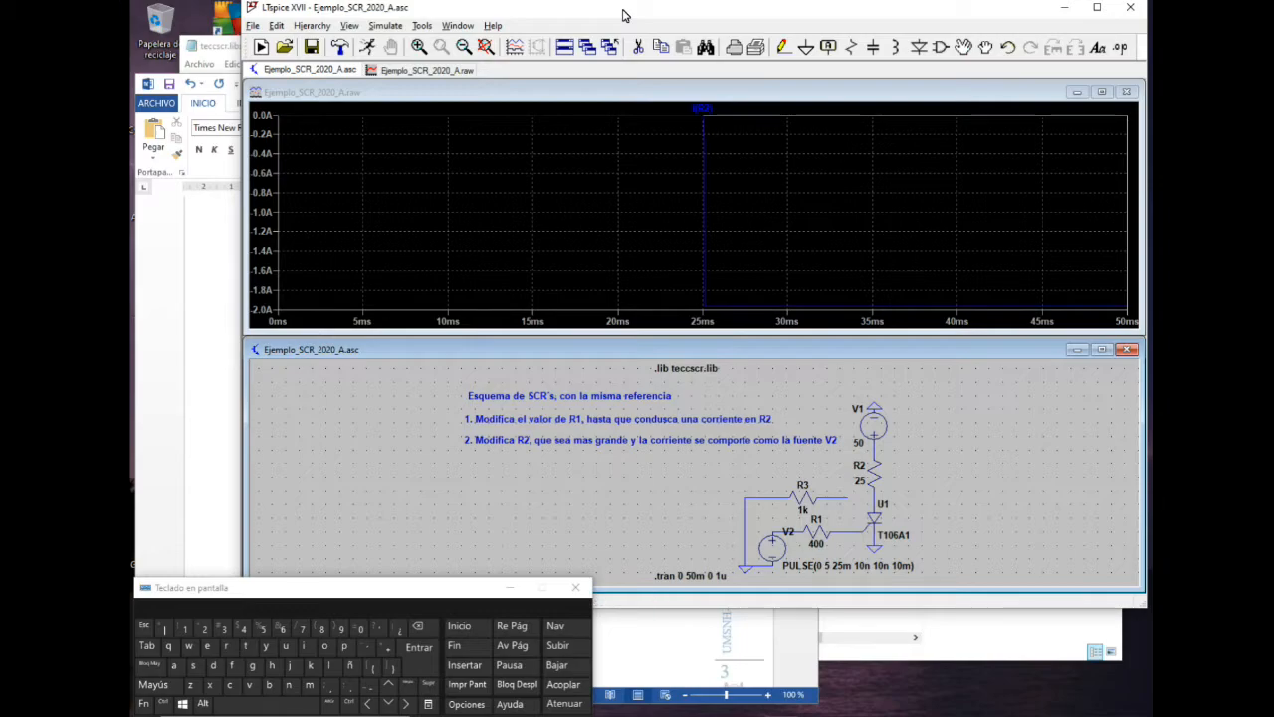
{"action": "right_click", "coordinate": [703, 107]}
{"action": "left_click", "coordinate": [650, 278]}
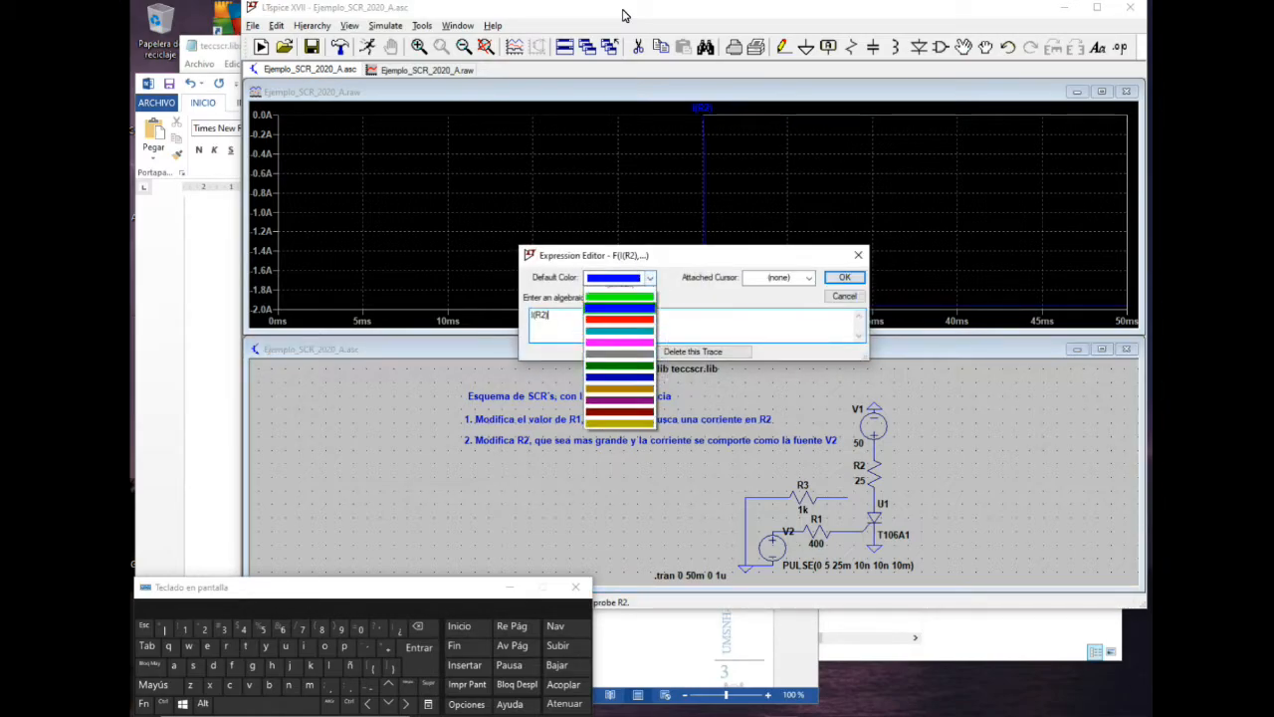
{"action": "left_click", "coordinate": [620, 320]}
{"action": "left_click", "coordinate": [844, 277]}
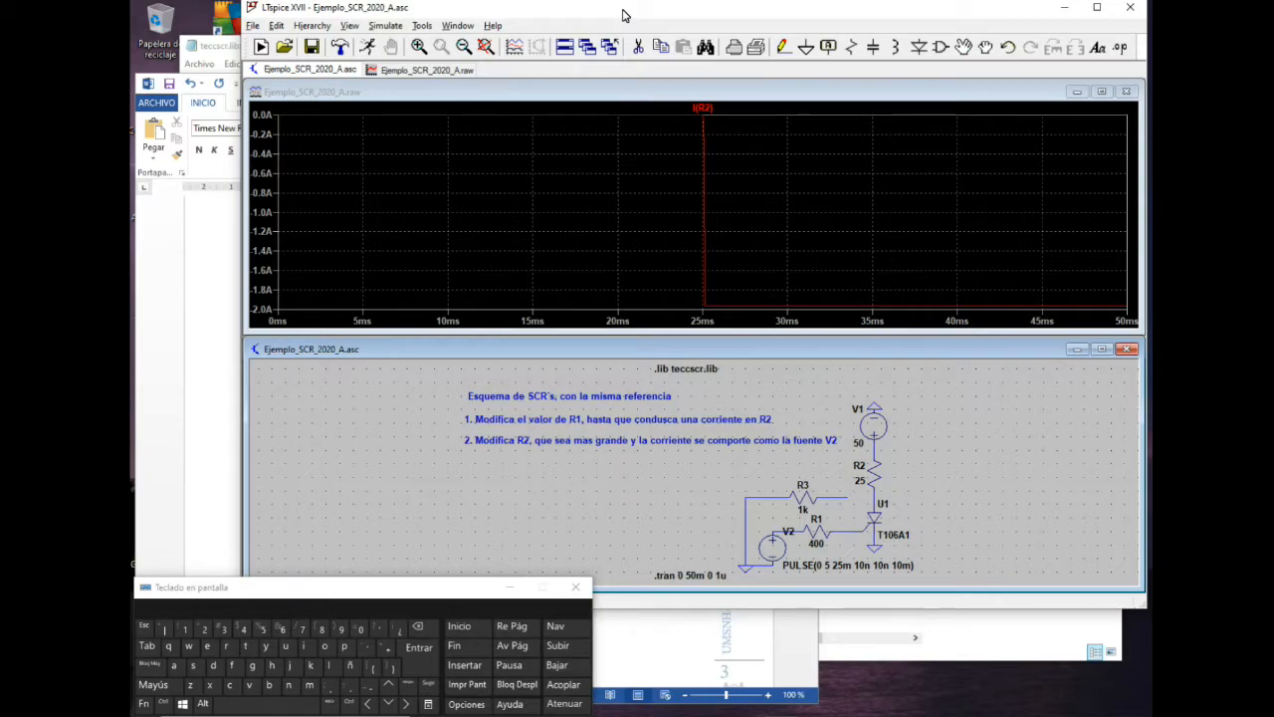
Switch to the T106B1 datasheet in the browser, examine the current and voltage ratings of the 4 A SCRs, and return to LTspice
{"action": "key", "text": "alt+Tab"}
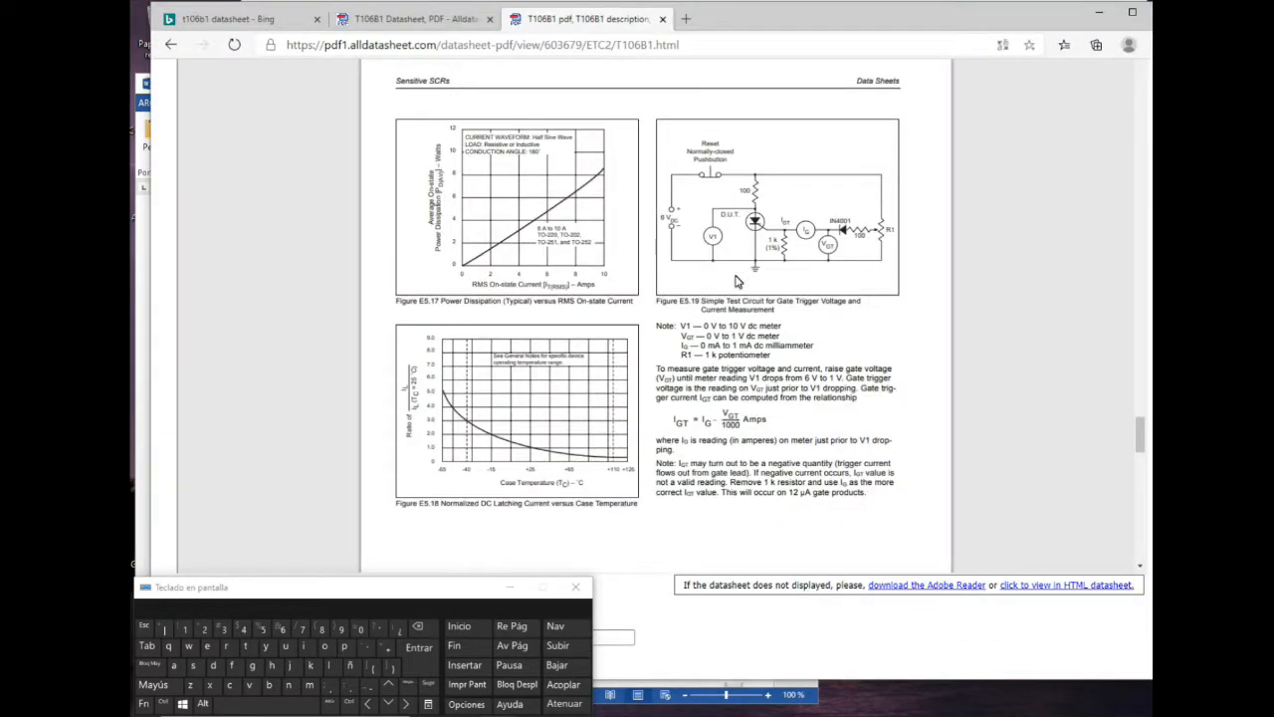
{"action": "scroll", "coordinate": [732, 303], "scroll_direction": "up", "scroll_amount": 5}
{"action": "scroll", "coordinate": [732, 309], "scroll_direction": "up", "scroll_amount": 20}
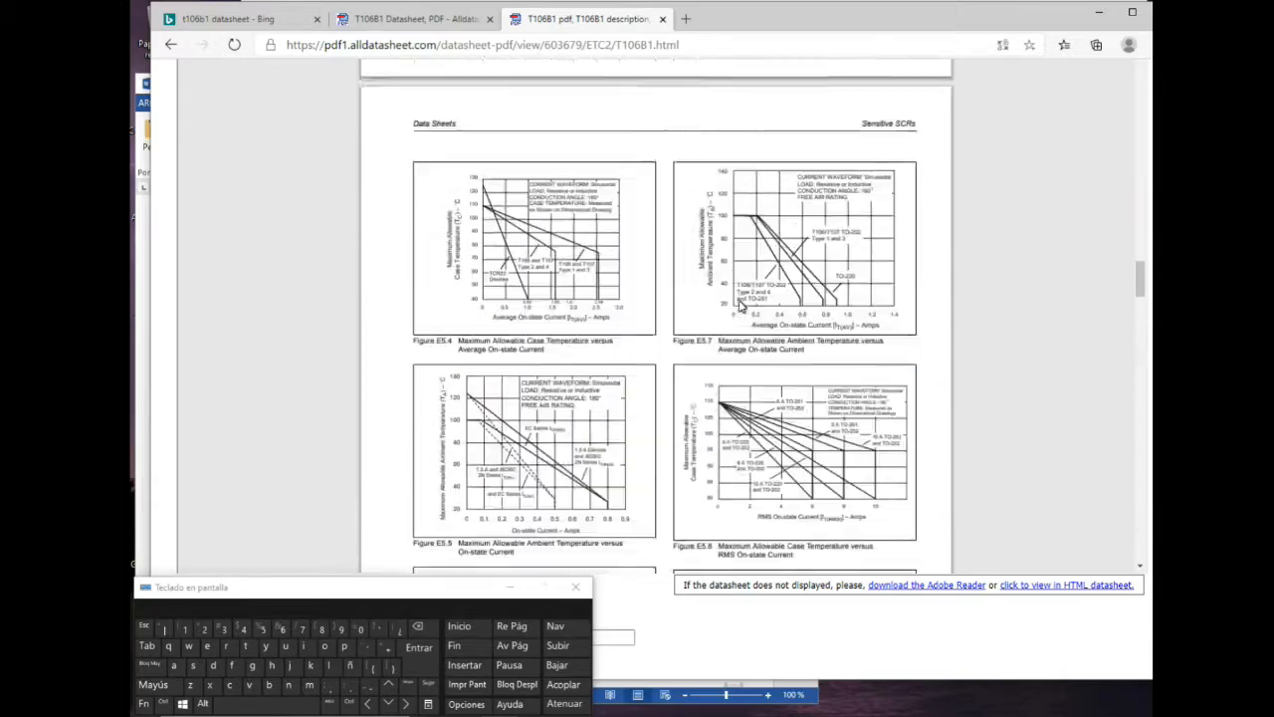
{"action": "scroll", "coordinate": [739, 305], "scroll_direction": "up", "scroll_amount": 5}
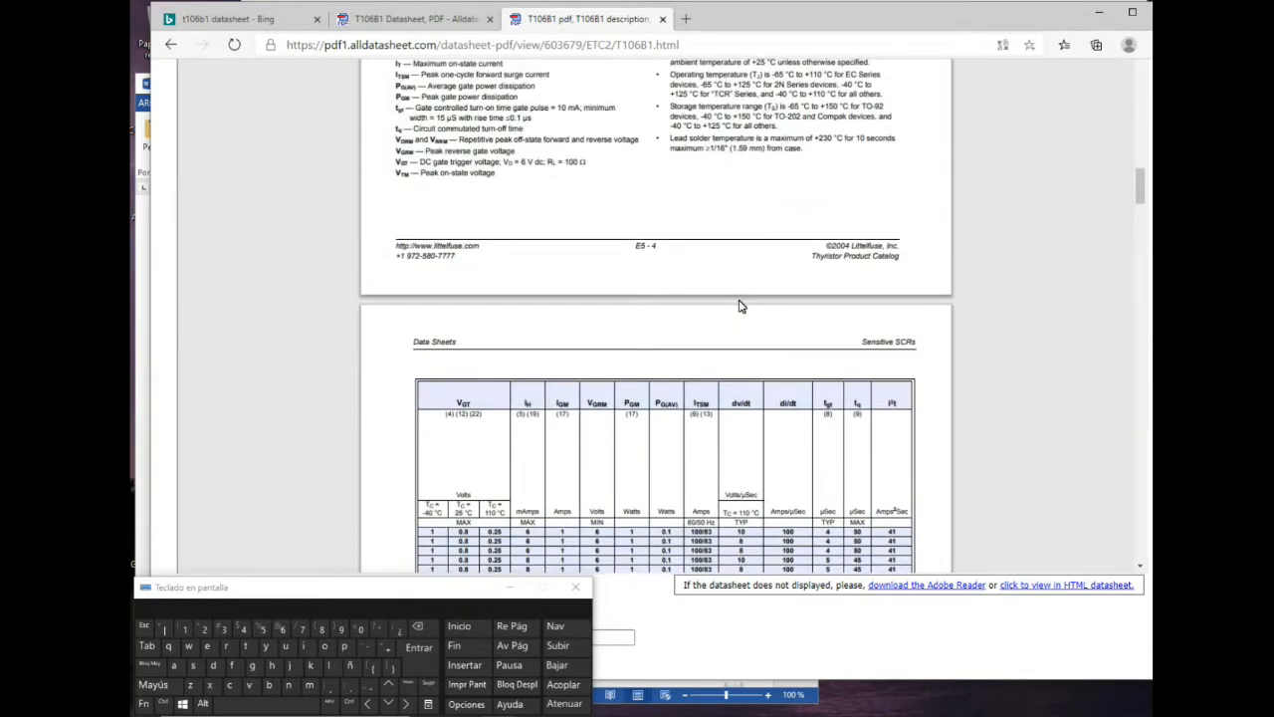
{"action": "scroll", "coordinate": [683, 451], "scroll_direction": "up", "scroll_amount": 6}
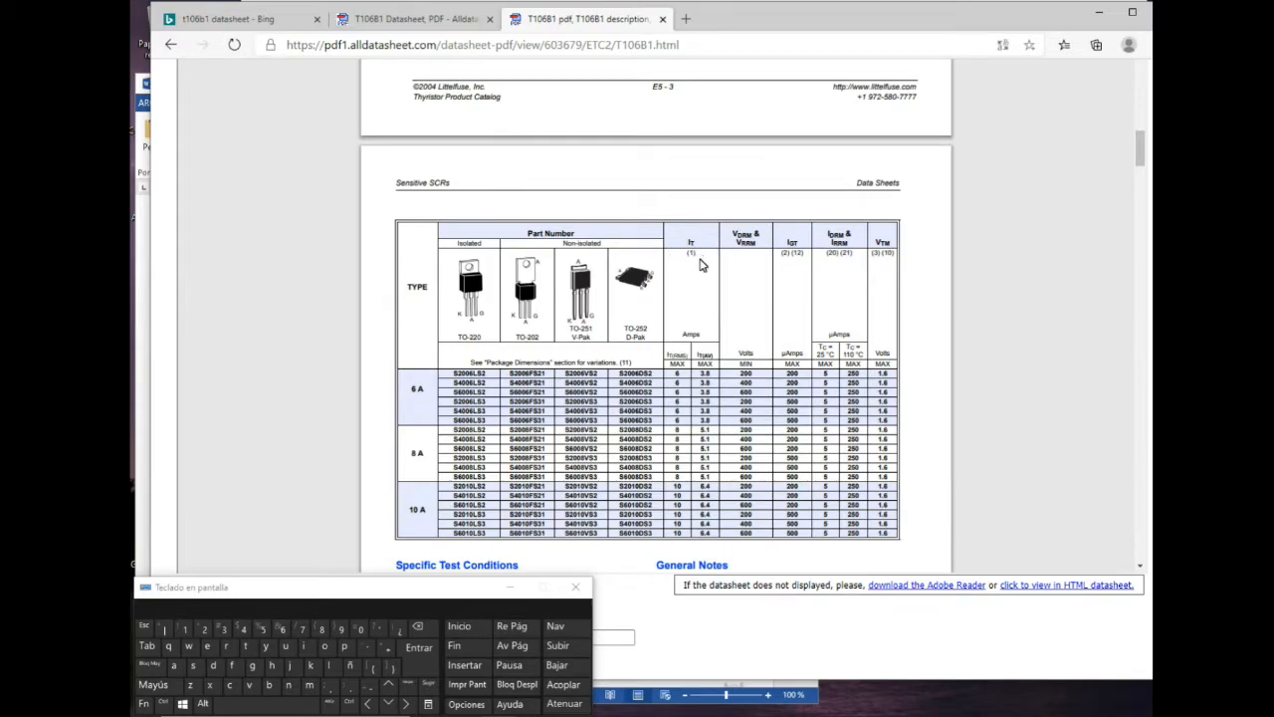
{"action": "scroll", "coordinate": [632, 442], "scroll_direction": "up", "scroll_amount": 10}
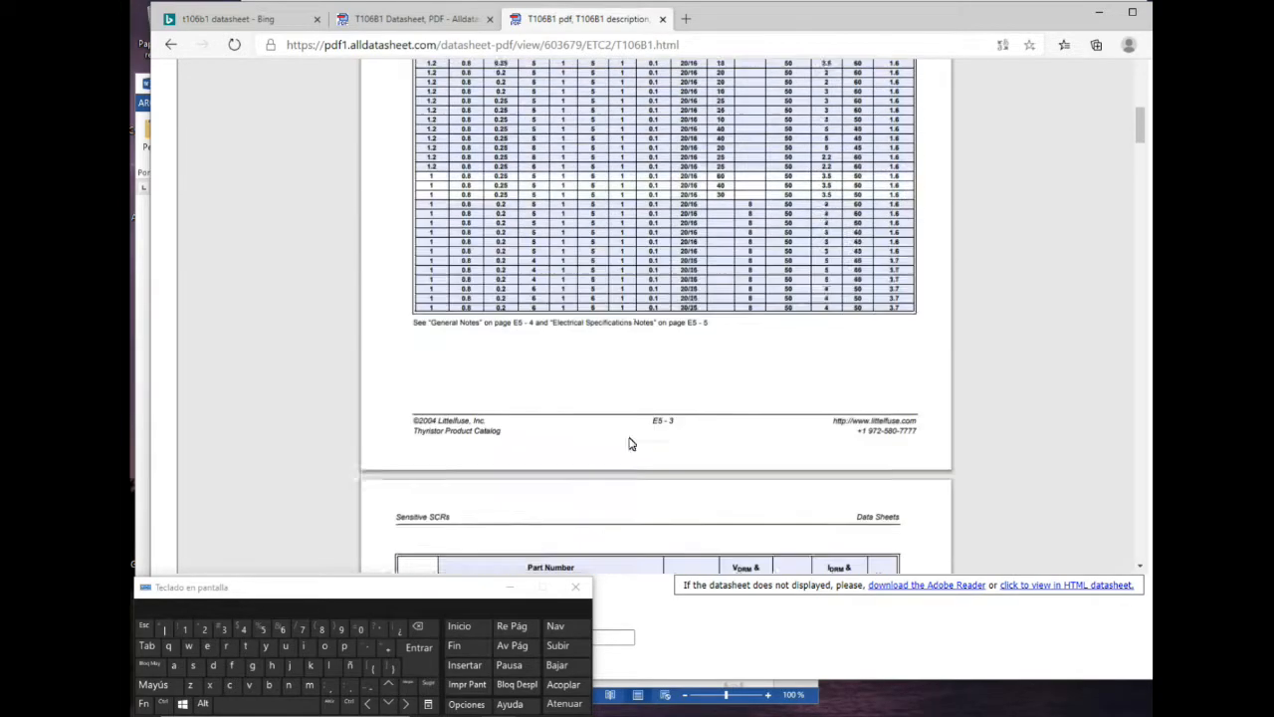
{"action": "scroll", "coordinate": [631, 442], "scroll_direction": "up", "scroll_amount": 5}
{"action": "scroll", "coordinate": [631, 442], "scroll_direction": "down", "scroll_amount": 4}
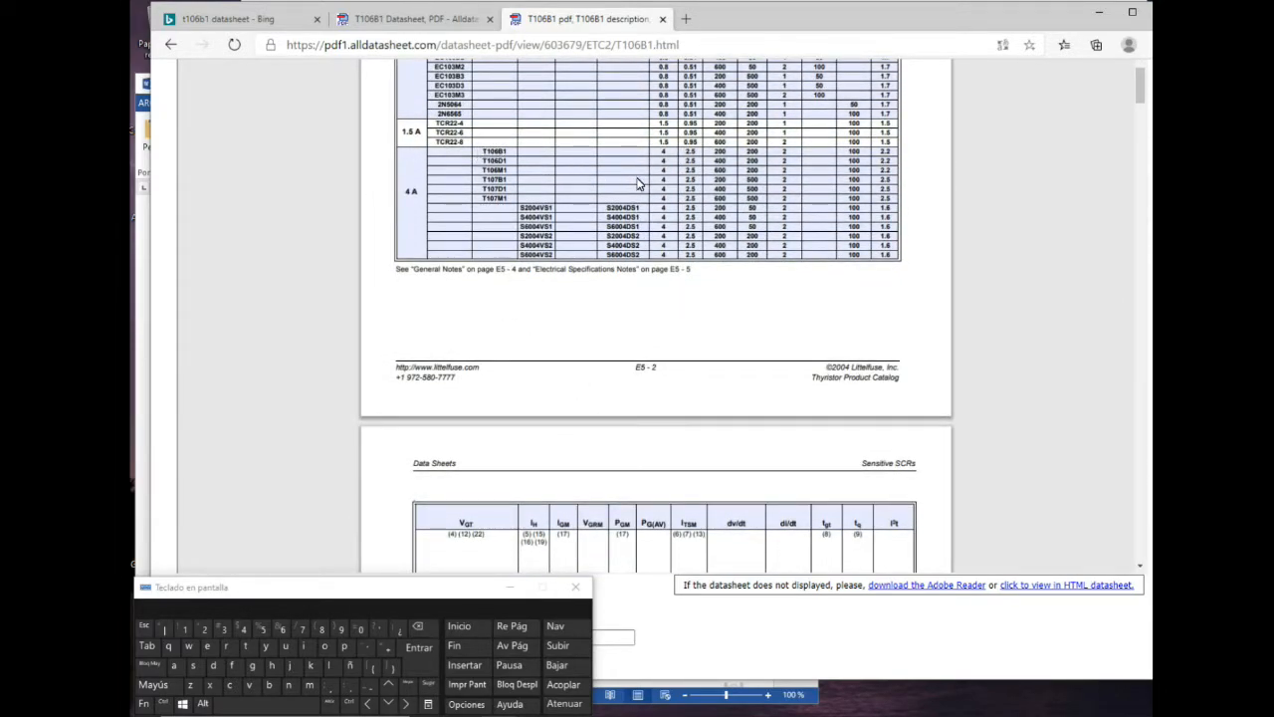
{"action": "scroll", "coordinate": [735, 242], "scroll_direction": "up", "scroll_amount": 3}
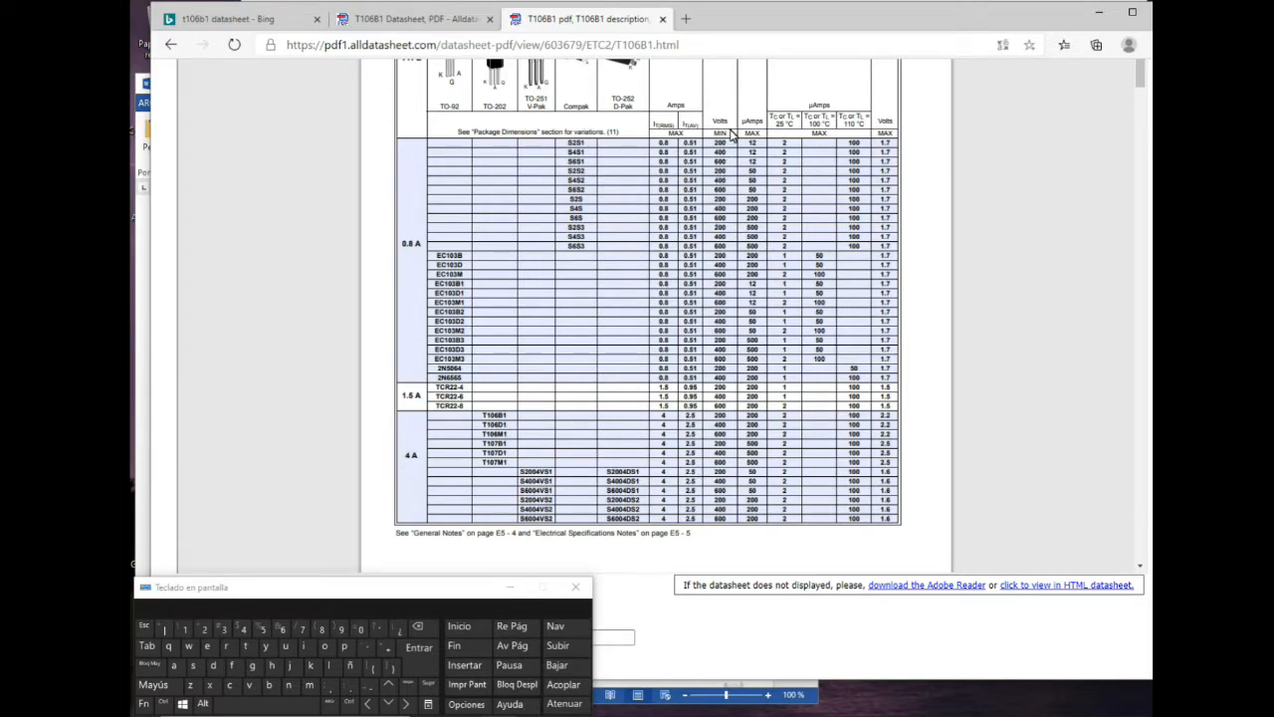
{"action": "scroll", "coordinate": [773, 155], "scroll_direction": "up", "scroll_amount": 3}
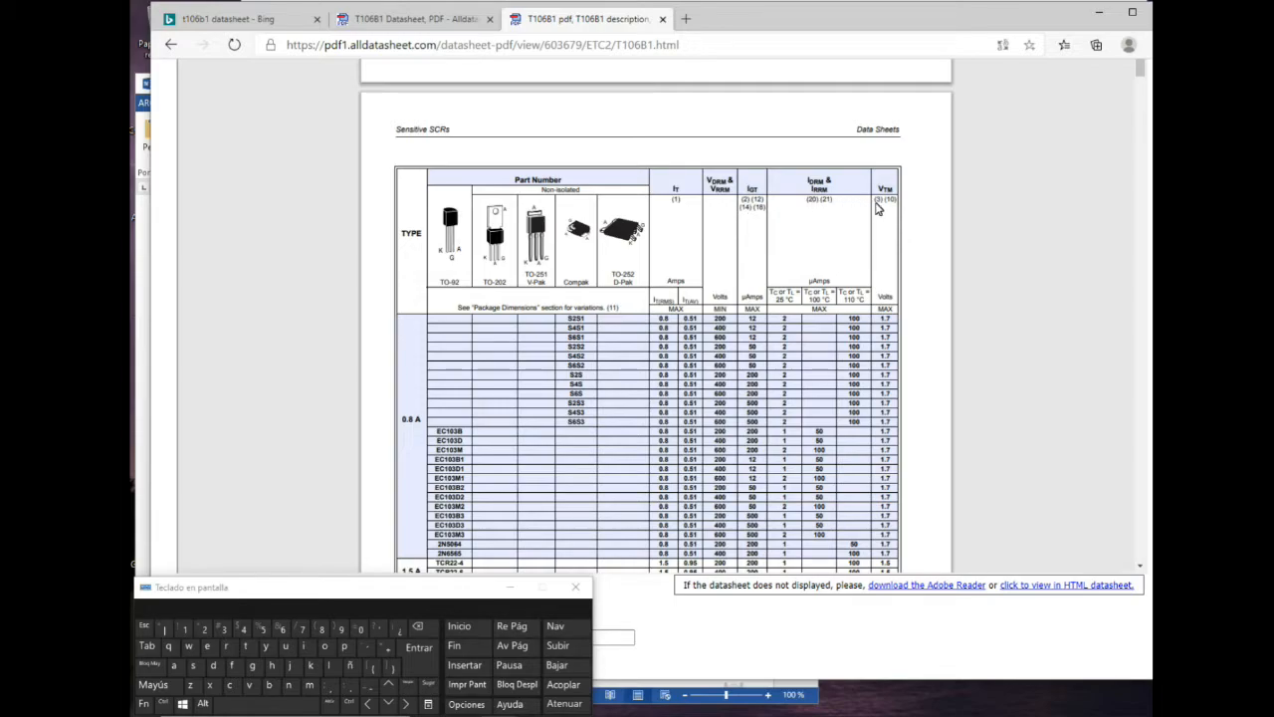
{"action": "scroll", "coordinate": [843, 238], "scroll_direction": "down", "scroll_amount": 3}
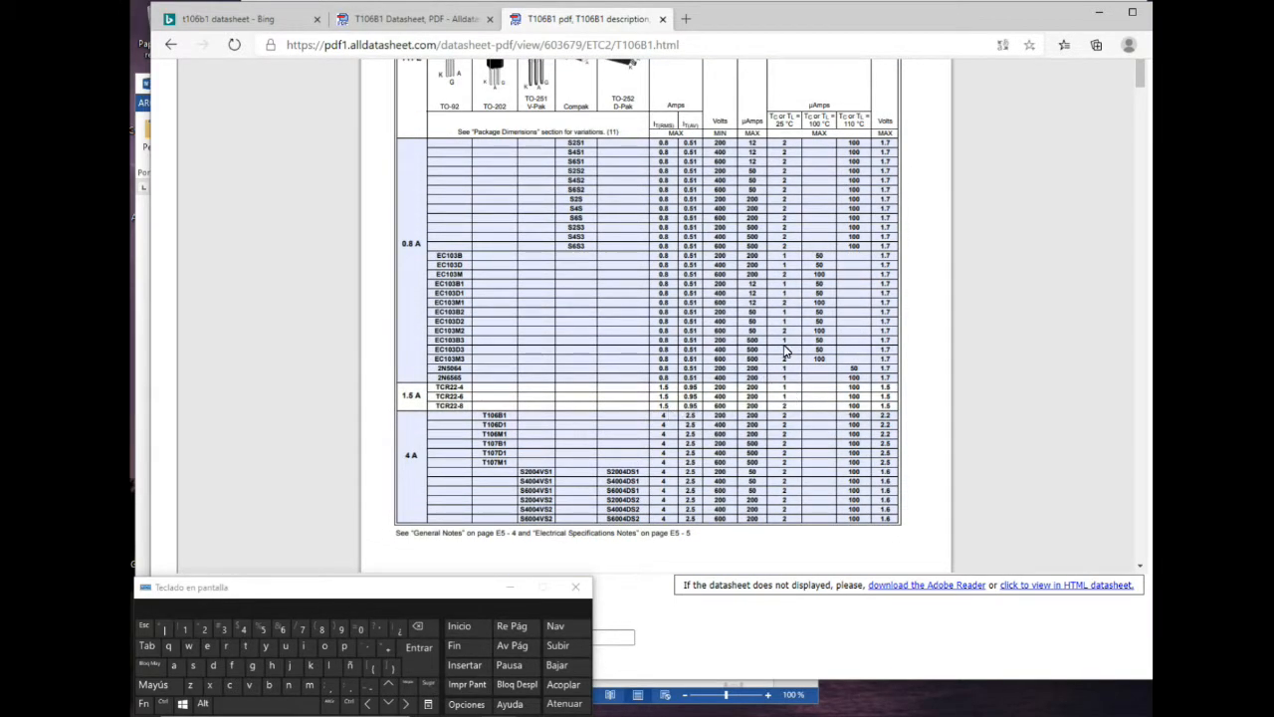
{"action": "scroll", "coordinate": [787, 351], "scroll_direction": "up", "scroll_amount": 2}
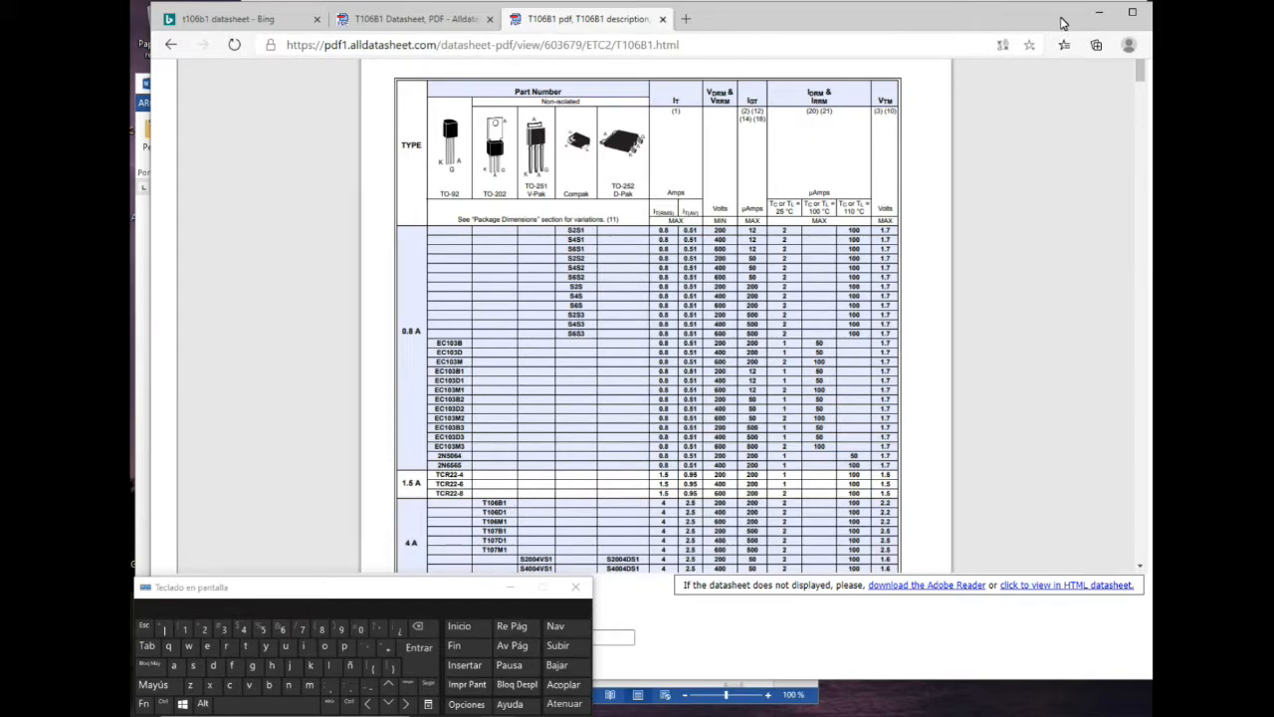
{"action": "left_click", "coordinate": [1098, 13]}
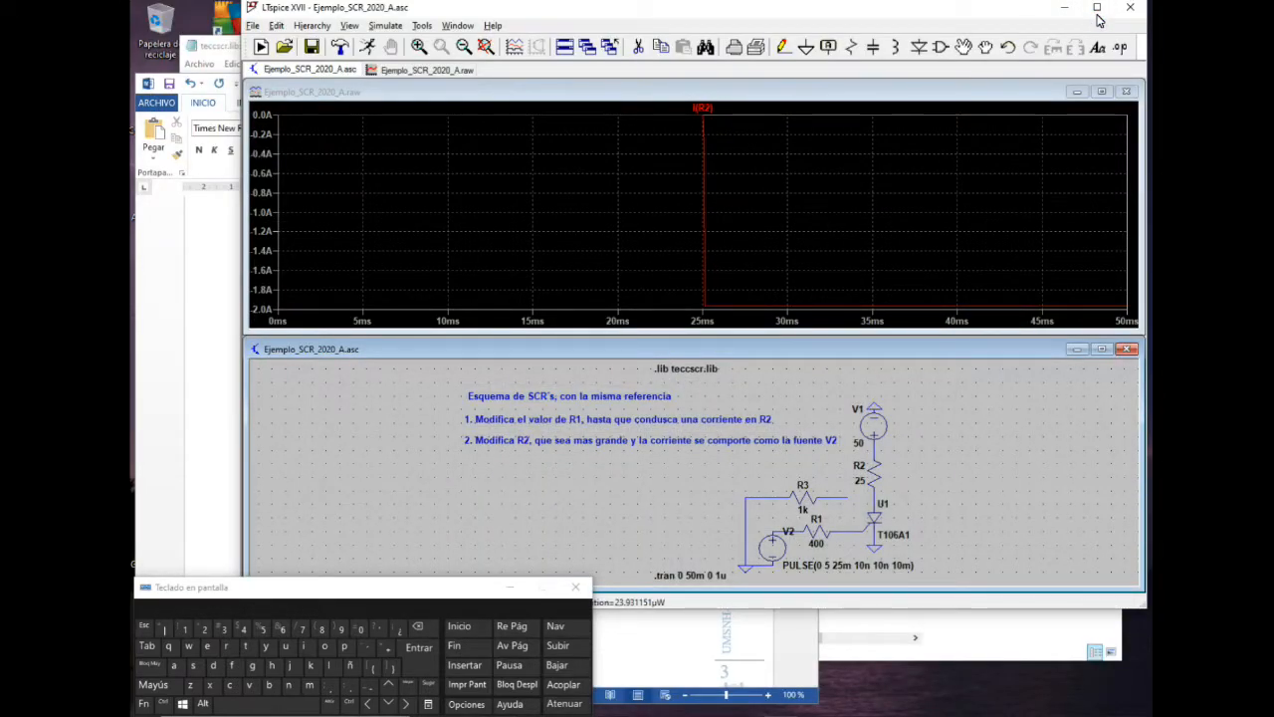
Set R2's resistance to 50 Ω and rerun the simulation, then raise it to 100 Ω and rerun again
{"action": "right_click", "coordinate": [874, 473]}
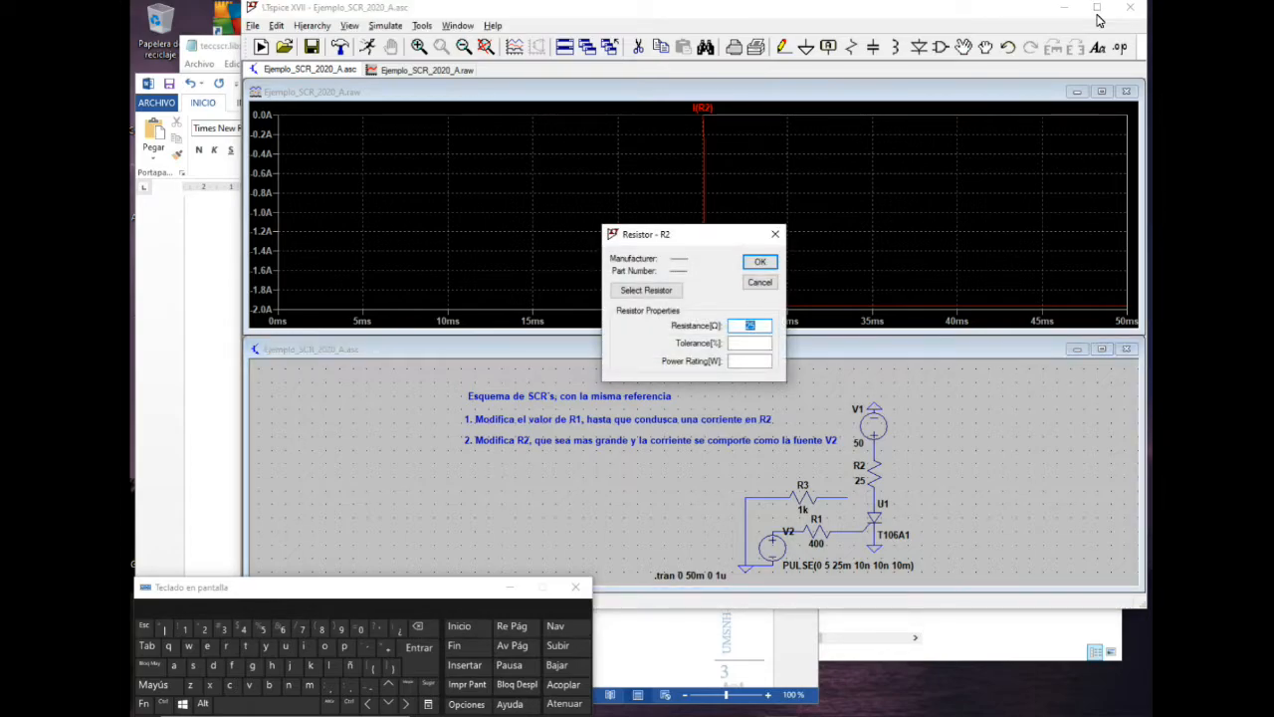
{"action": "type", "text": "50"}
{"action": "key", "text": "Return"}
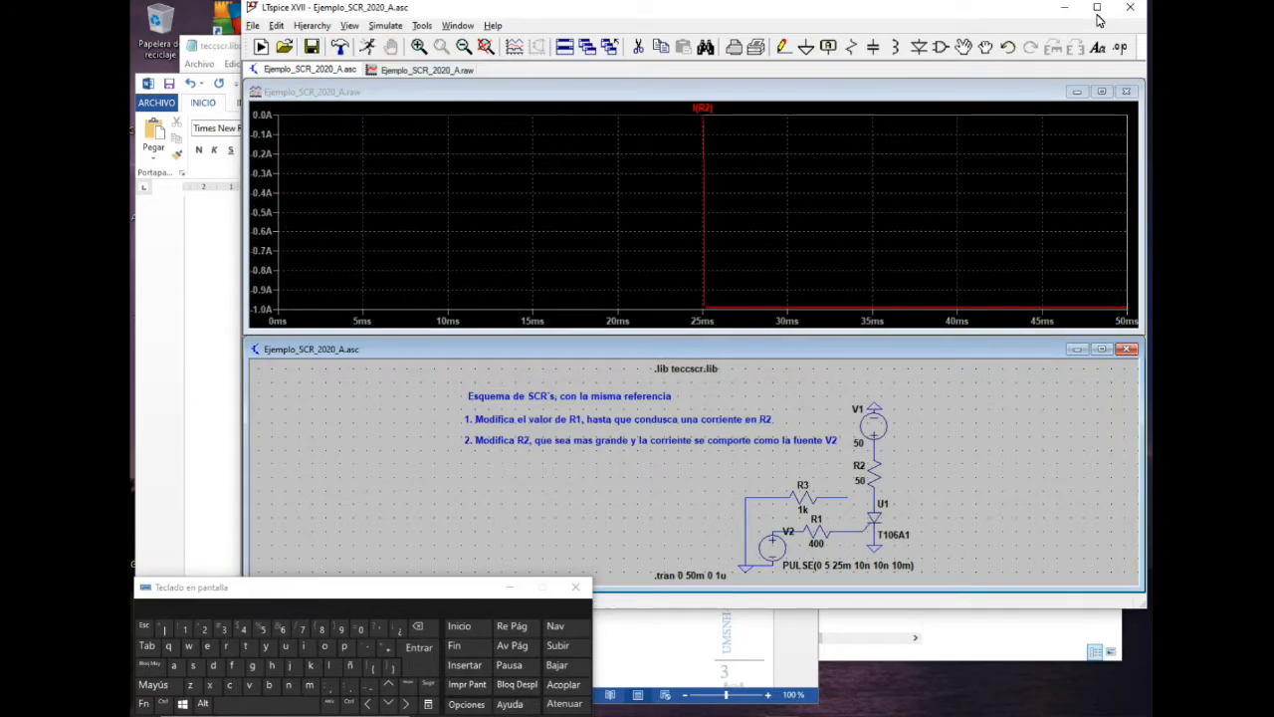
{"action": "right_click", "coordinate": [874, 474]}
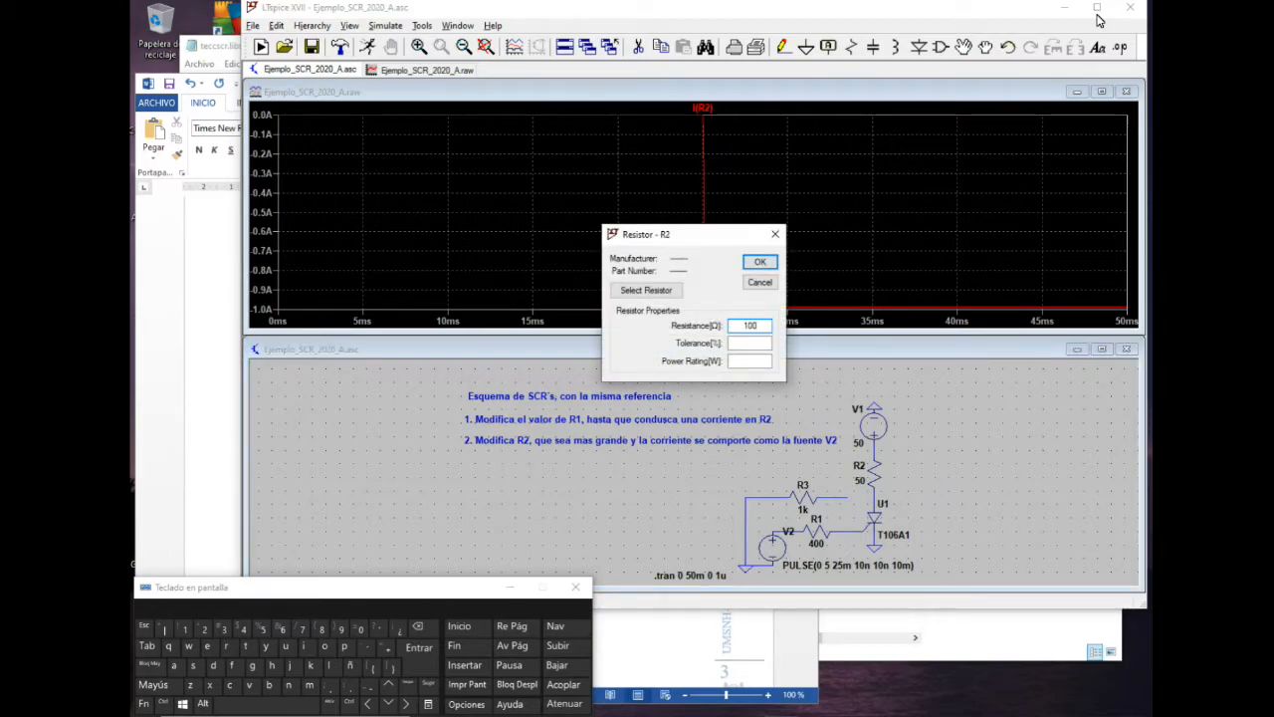
{"action": "key", "text": "Return"}
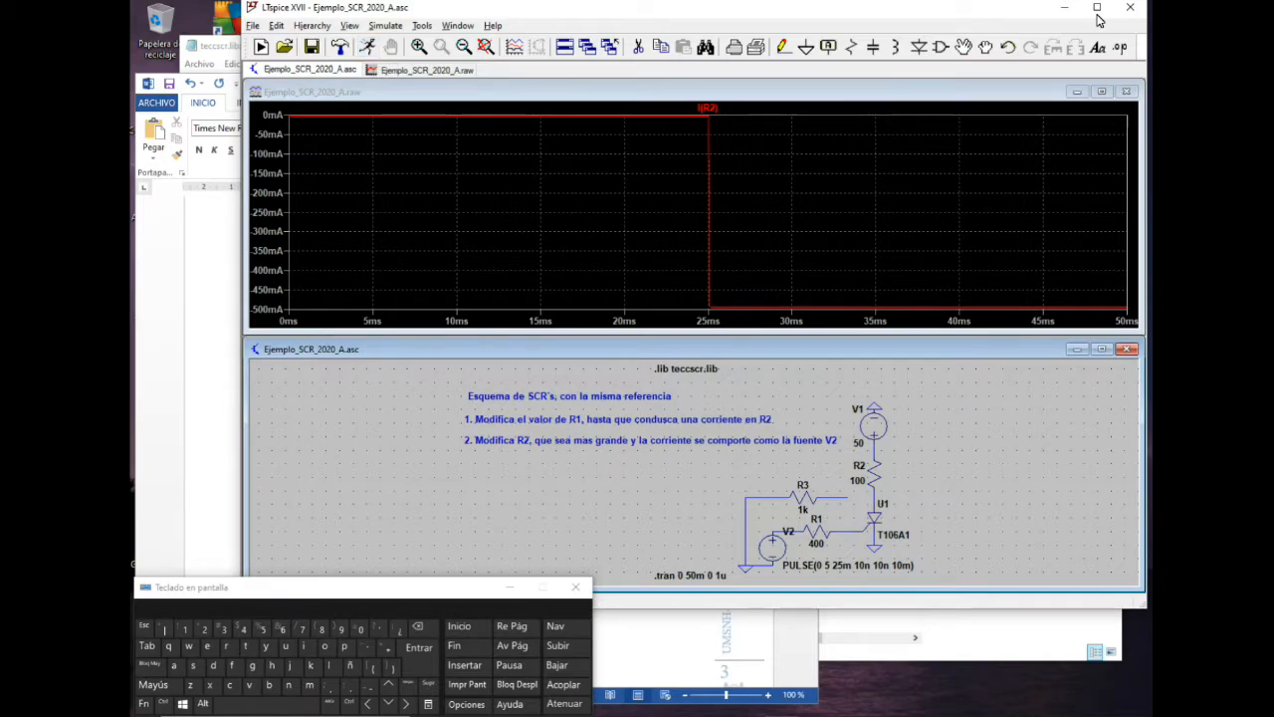
Set R2's resistance to 200 Ω and rerun the simulation, dividing 100 by 200 in the Calculator before applying the value
{"action": "right_click", "coordinate": [874, 473]}
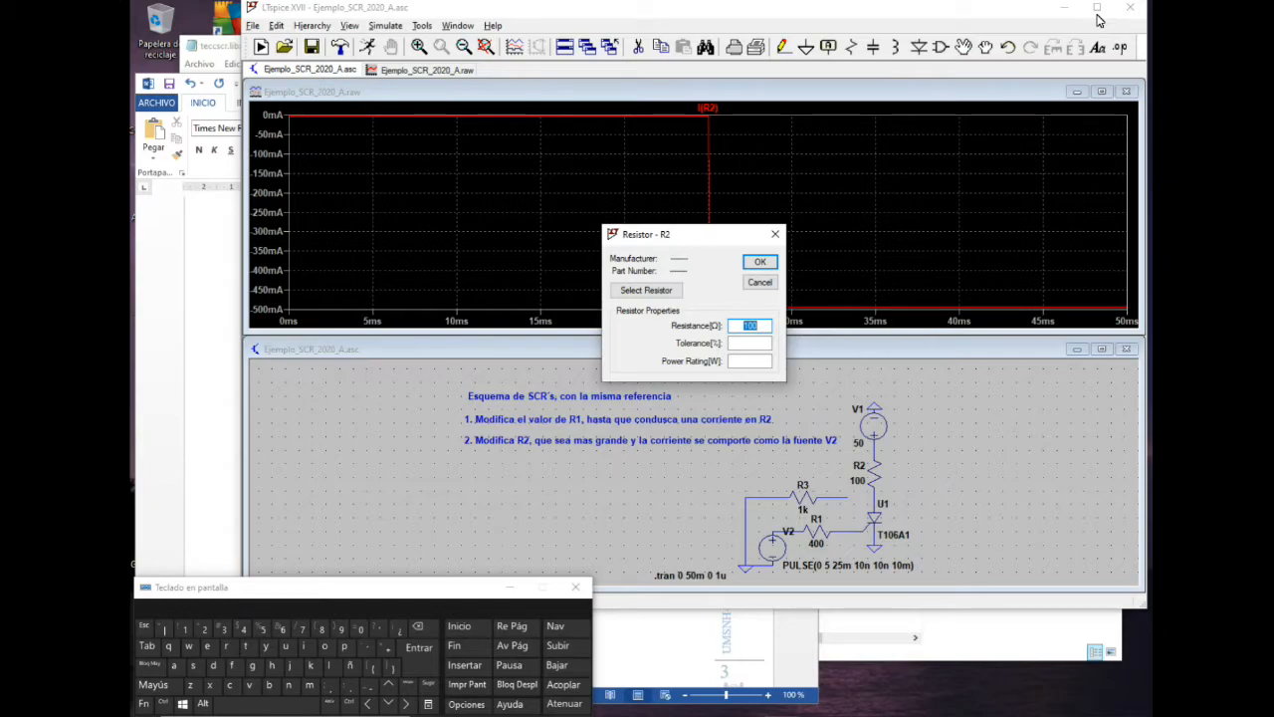
{"action": "type", "text": "20"}
{"action": "key", "text": "alt+Tab"}
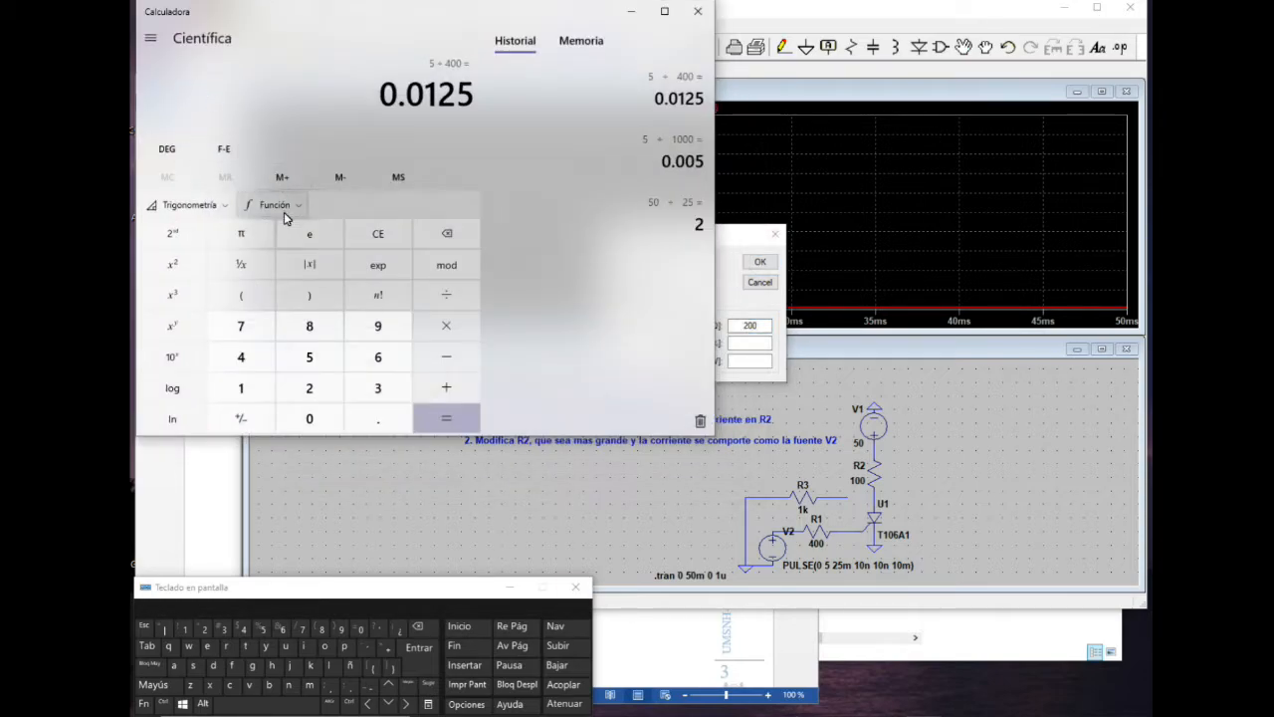
{"action": "type", "text": "100"}
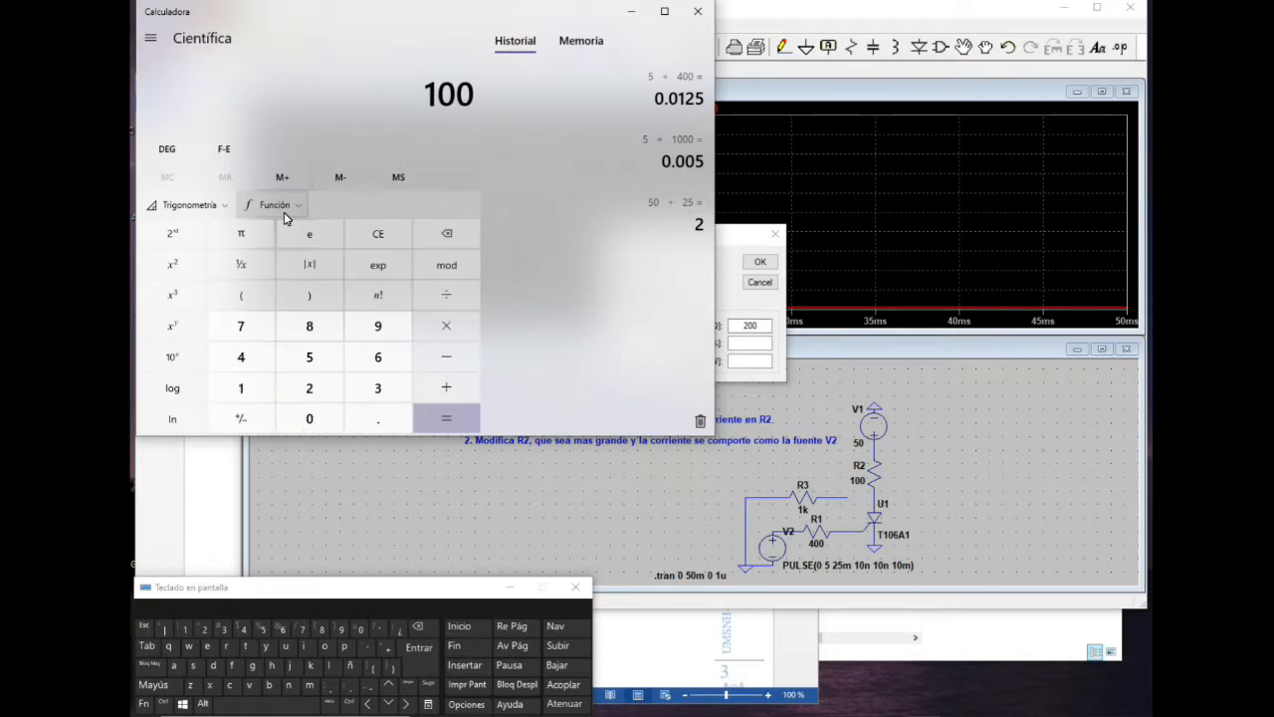
{"action": "type", "text": "/200"}
{"action": "key", "text": "Return"}
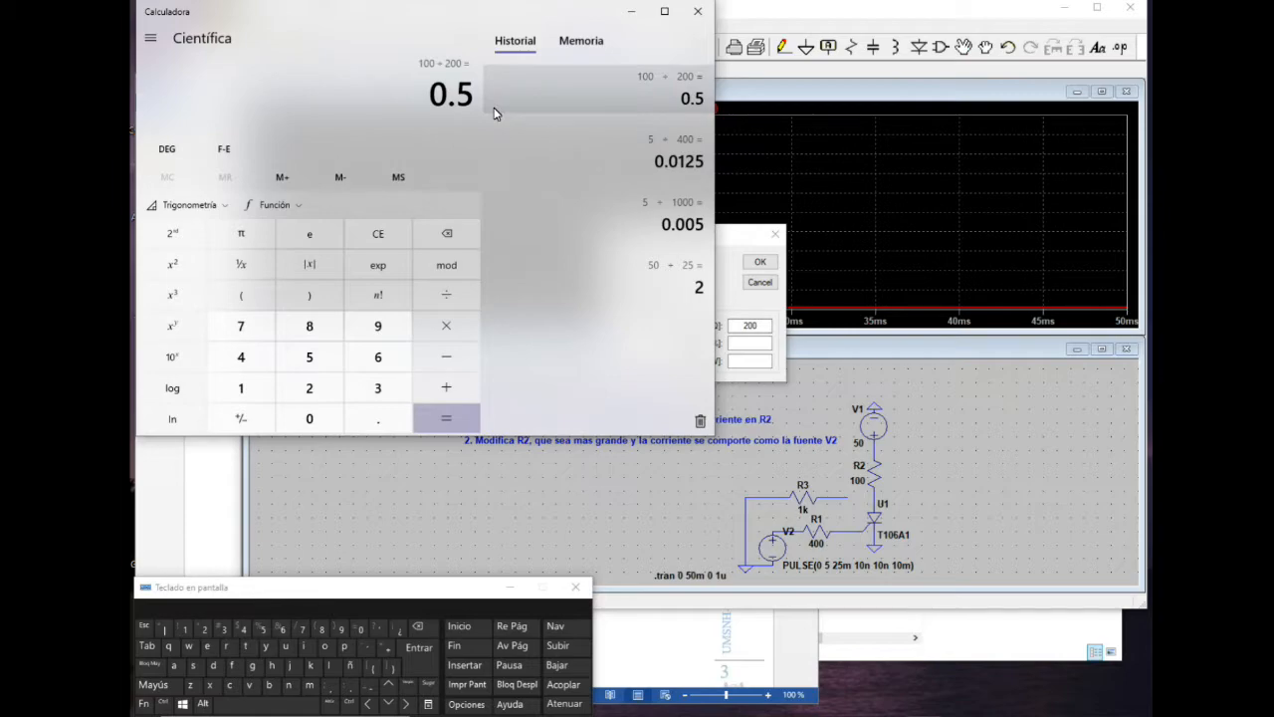
{"action": "left_click", "coordinate": [631, 11]}
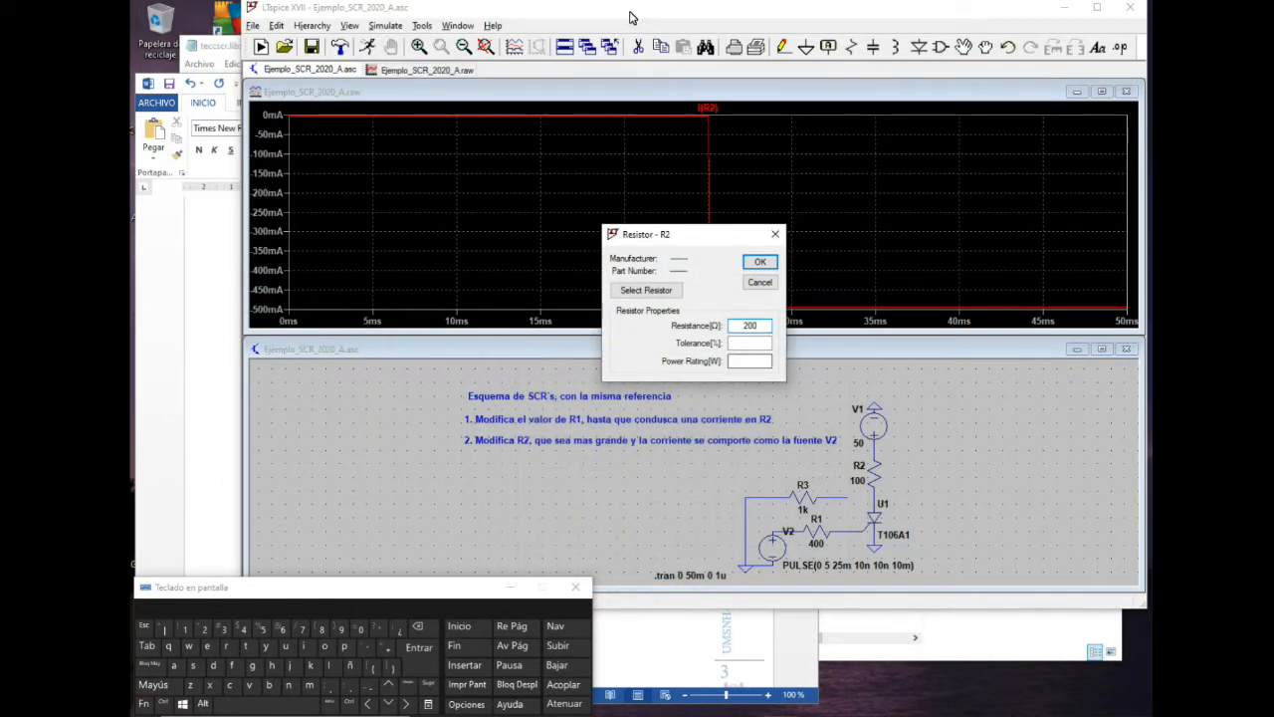
{"action": "key", "text": "Return"}
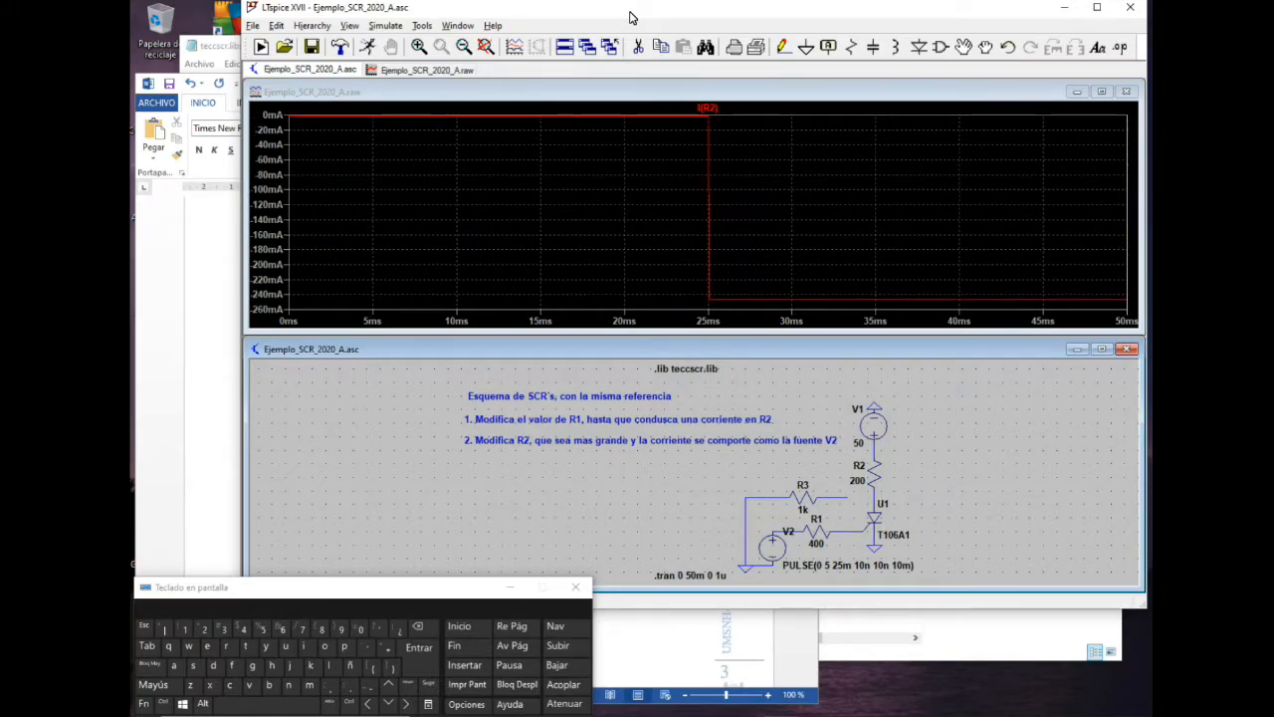
Look at the Calculator result, return to LTspice, and set R2's resistance to 400 Ω
{"action": "left_click", "coordinate": [669, 715]}
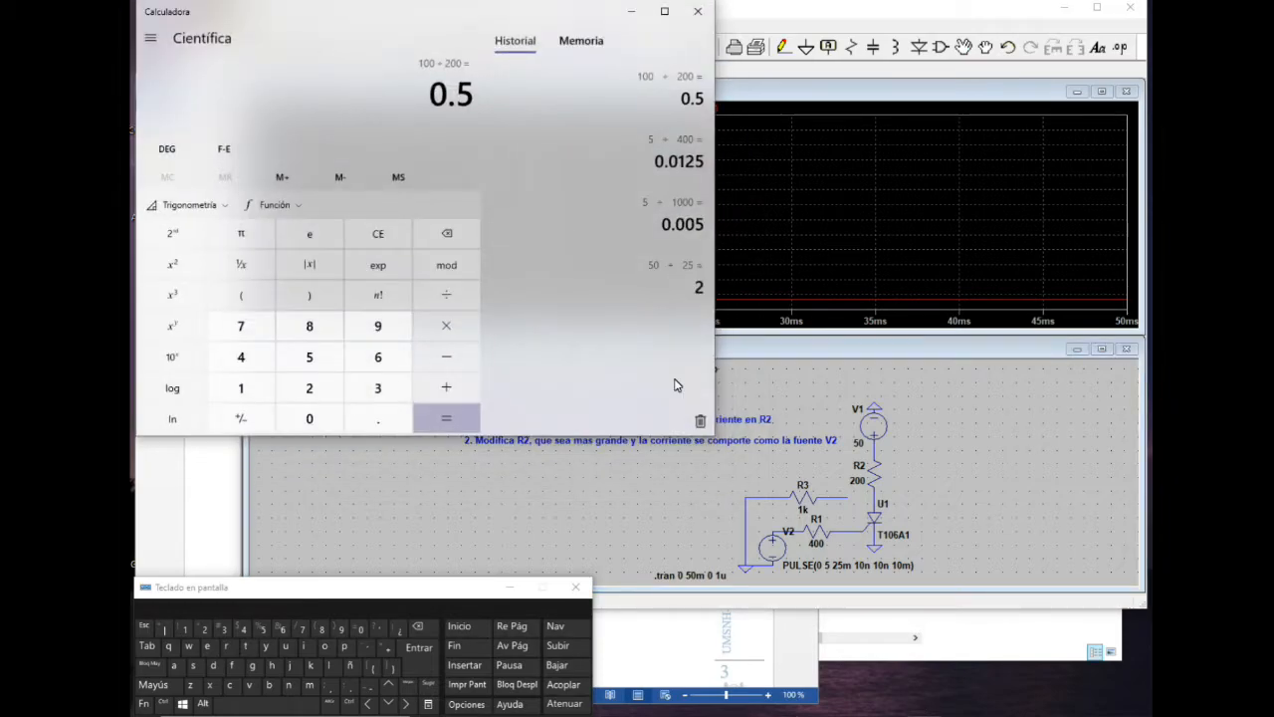
{"action": "left_click", "coordinate": [840, 7]}
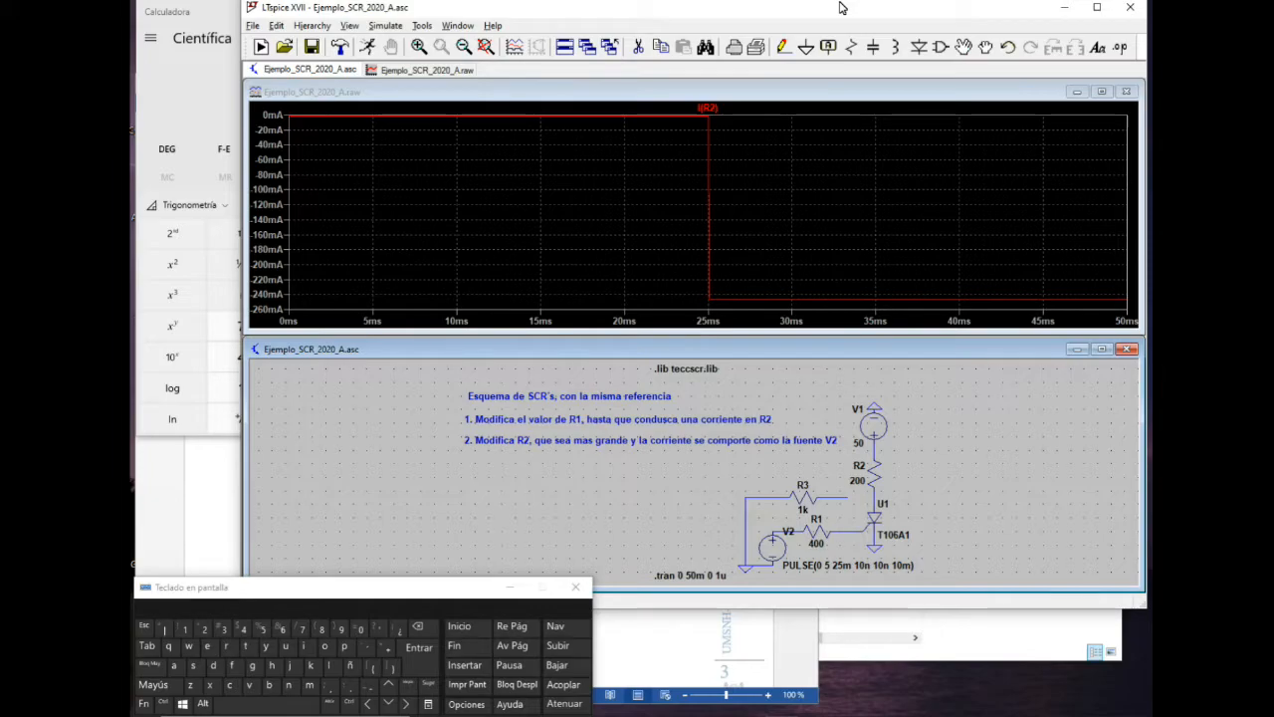
{"action": "right_click", "coordinate": [874, 473]}
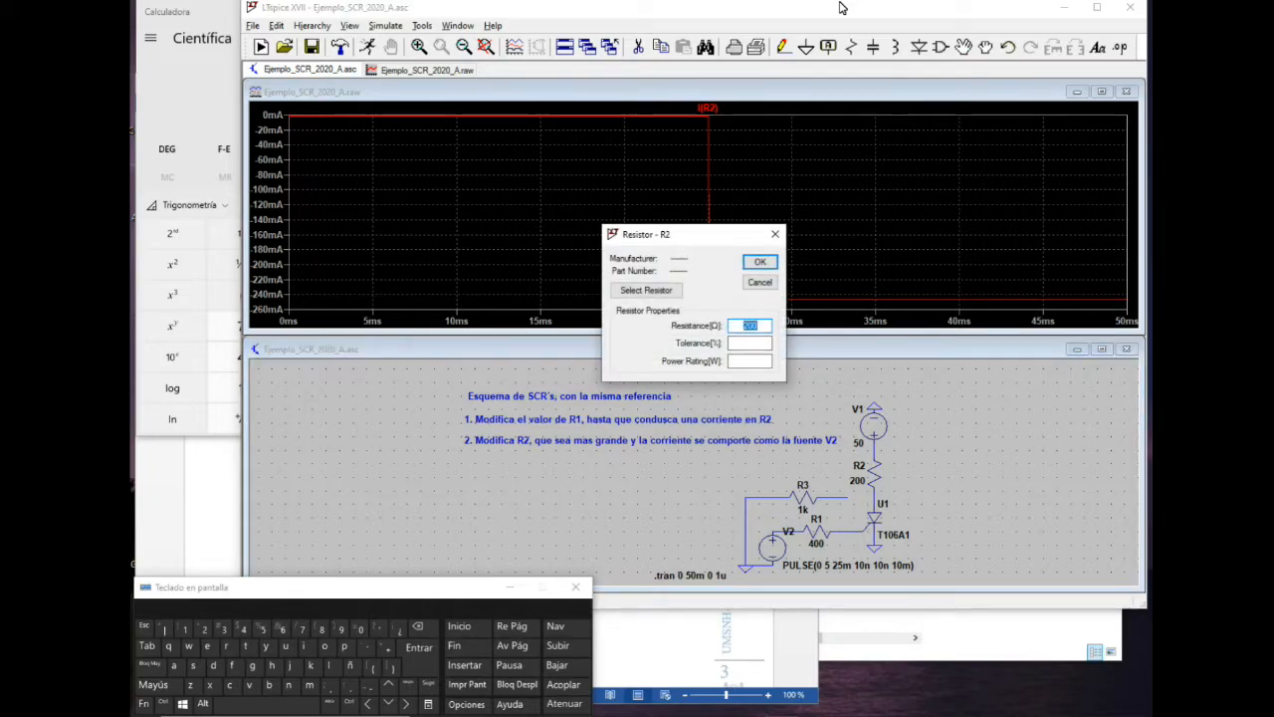
{"action": "type", "text": "400"}
{"action": "key", "text": "Return"}
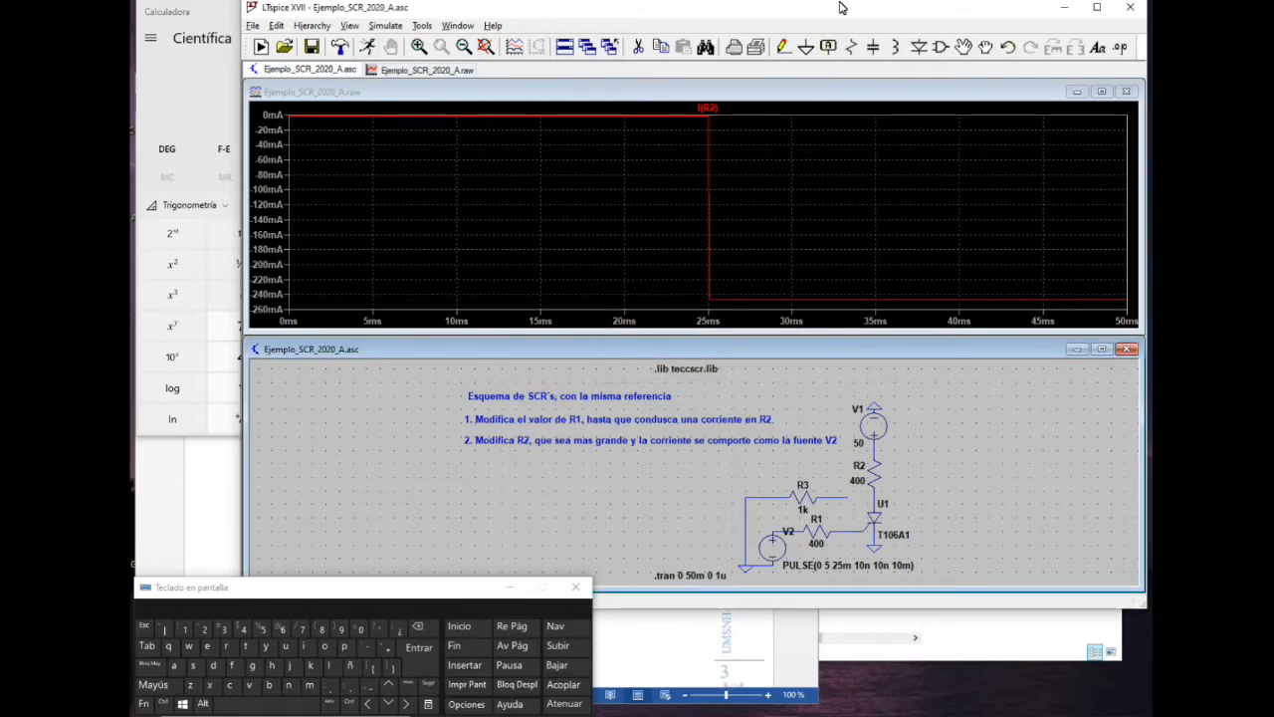
Switch to the Calculator, divide 50 by 400 to get the theoretical R2 current, and return to LTspice to rerun the simulation
{"action": "left_click", "coordinate": [194, 101]}
{"action": "type", "text": "4"}
{"action": "key", "text": "BackSpace"}
{"action": "type", "text": "5"}
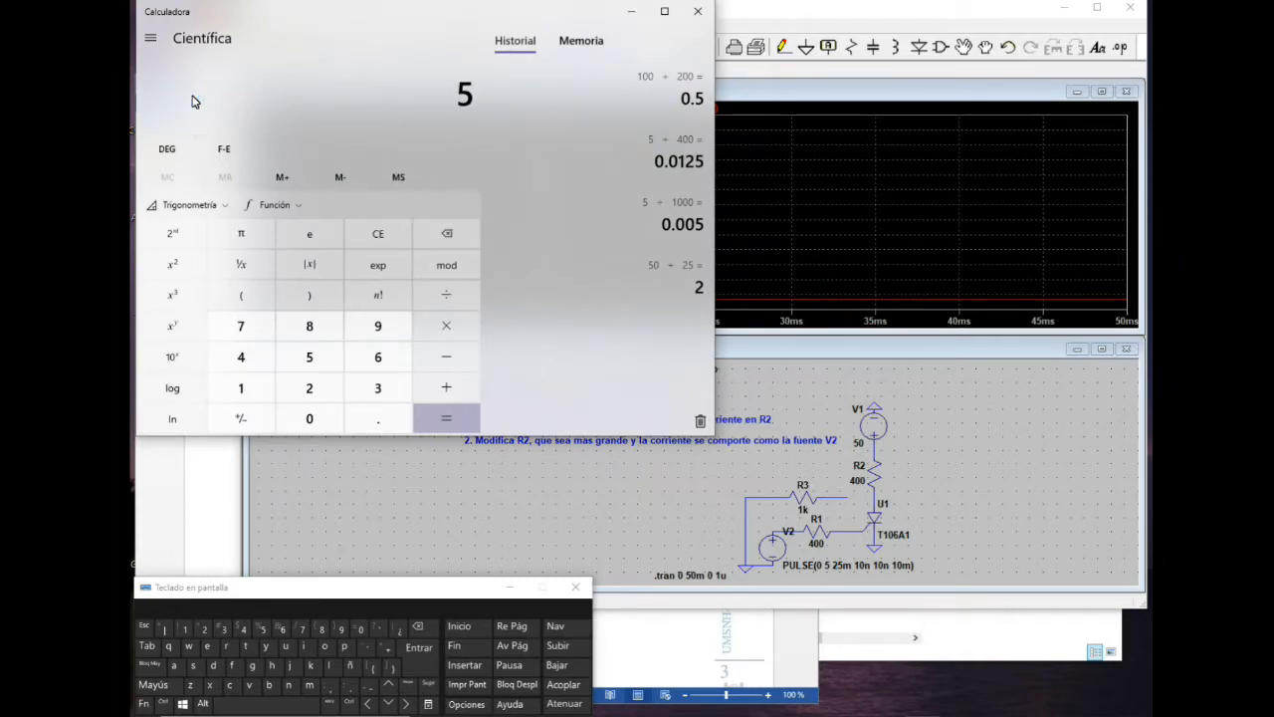
{"action": "type", "text": "0 ÷ 400"}
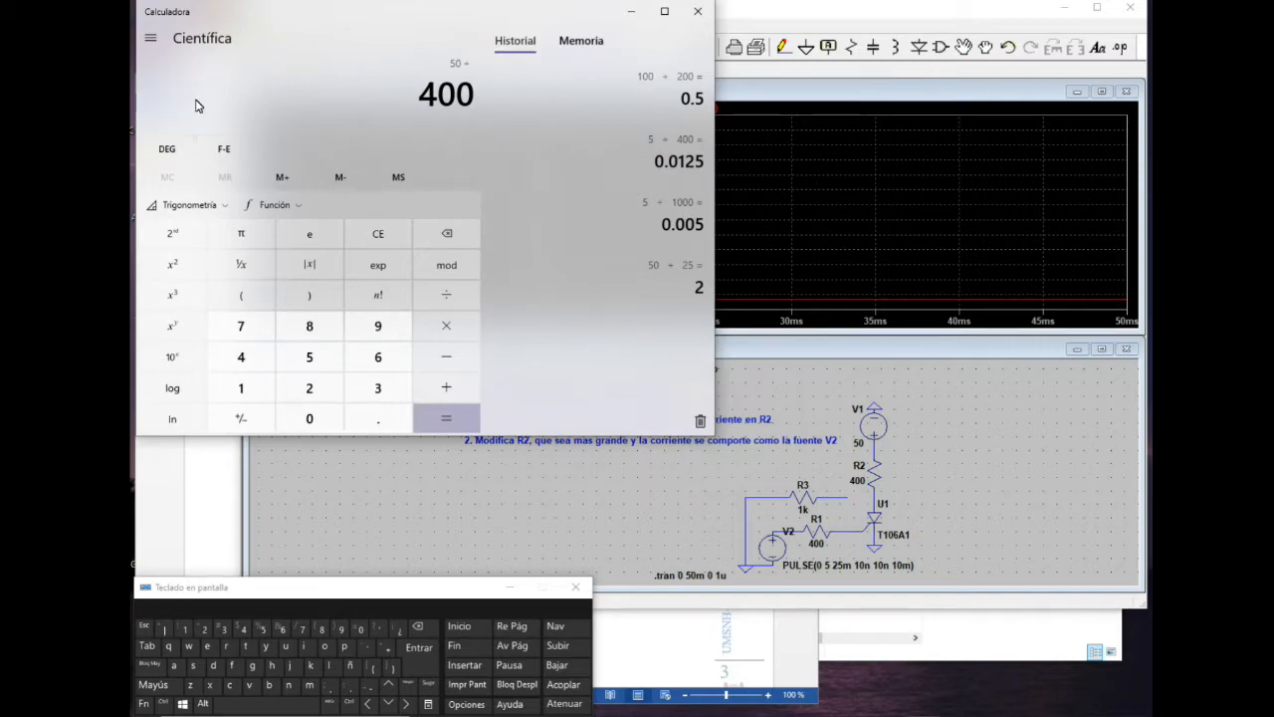
{"action": "key", "text": "Return"}
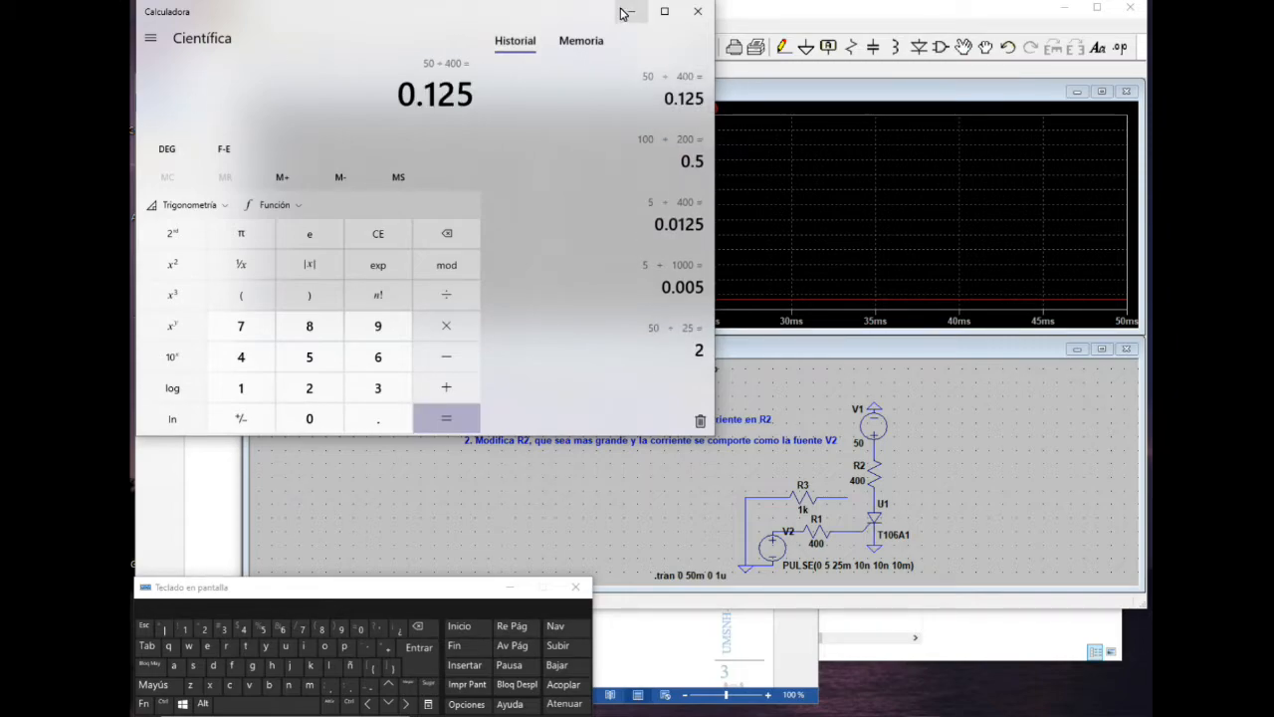
{"action": "left_click", "coordinate": [625, 12]}
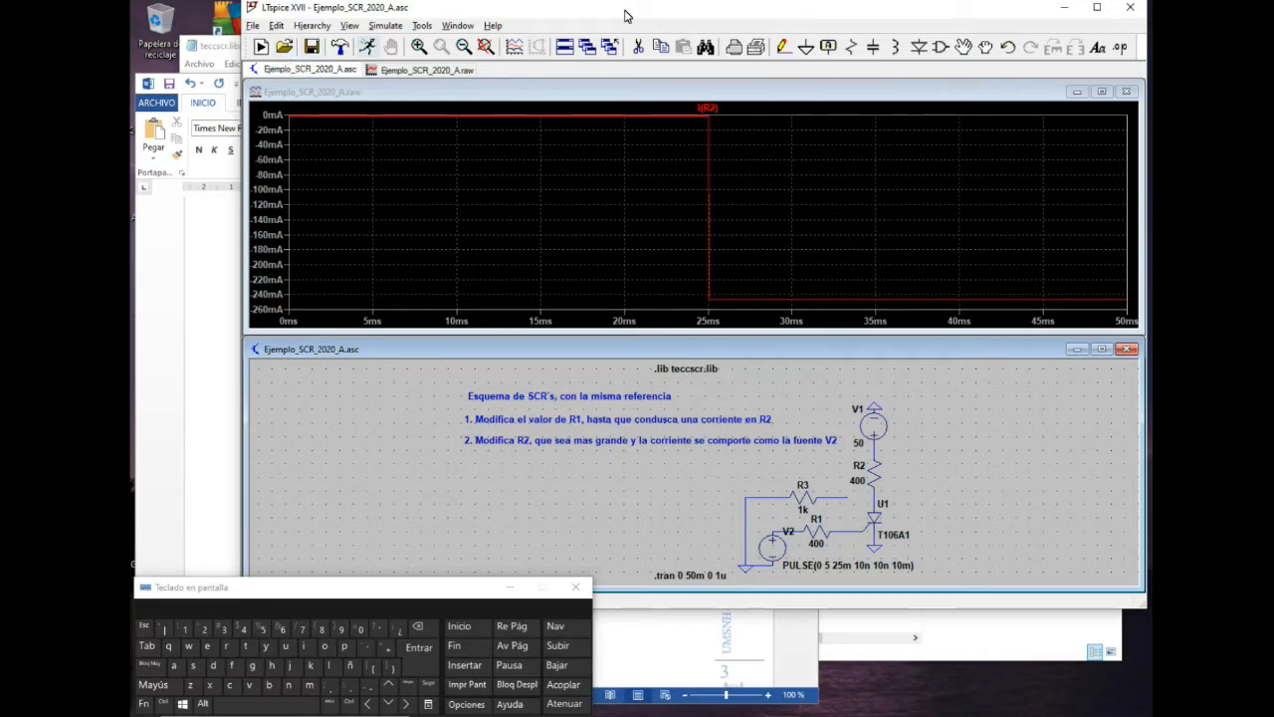
{"action": "left_click", "coordinate": [367, 47]}
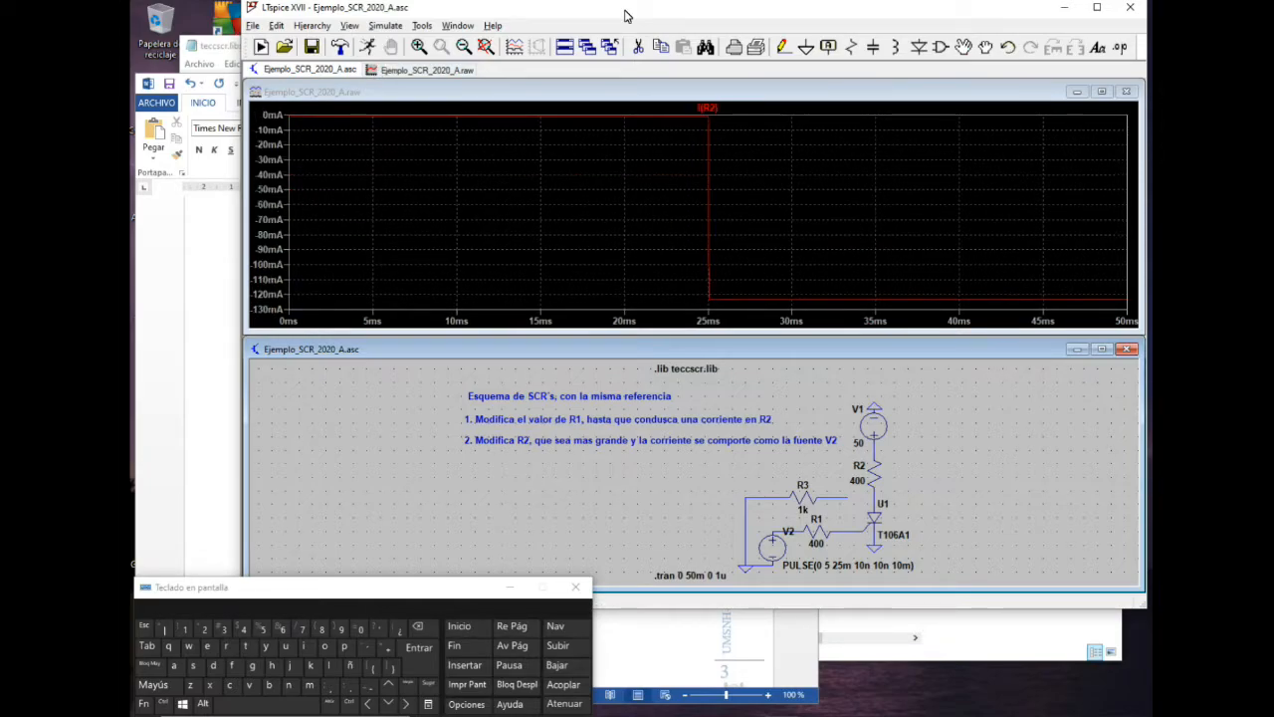
Set R2's resistance to 1000 Ω in the schematic
{"action": "right_click", "coordinate": [874, 473]}
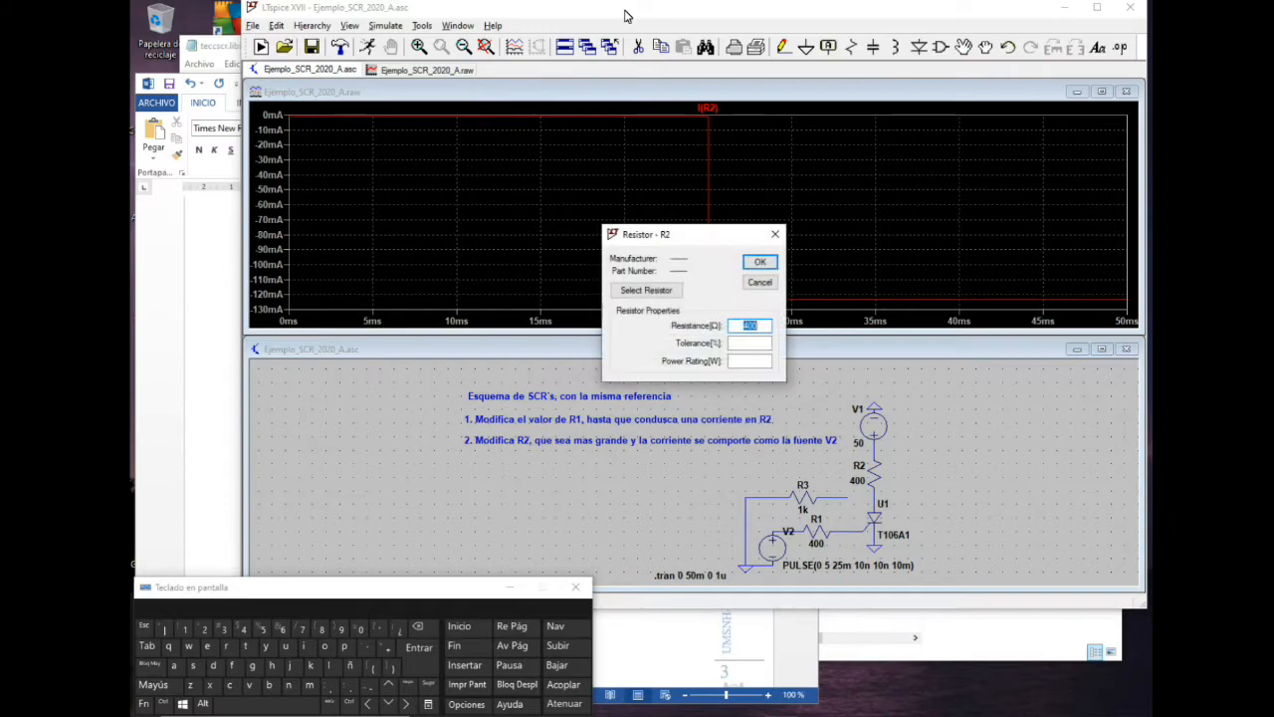
{"action": "type", "text": "1000"}
{"action": "key", "text": "Return"}
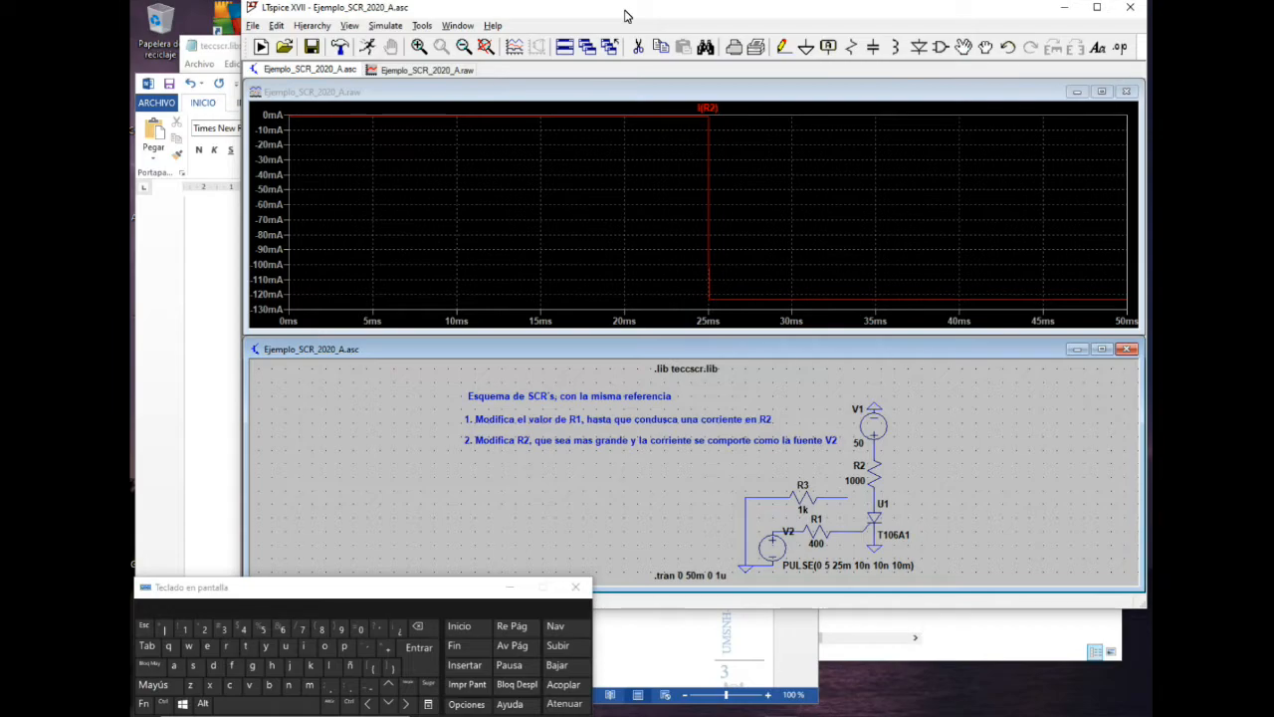
Switch to the Calculator, divide 50 by 1000 for the theoretical R2 current, and return to LTspice to rerun the simulation
{"action": "key", "text": "alt+Tab"}
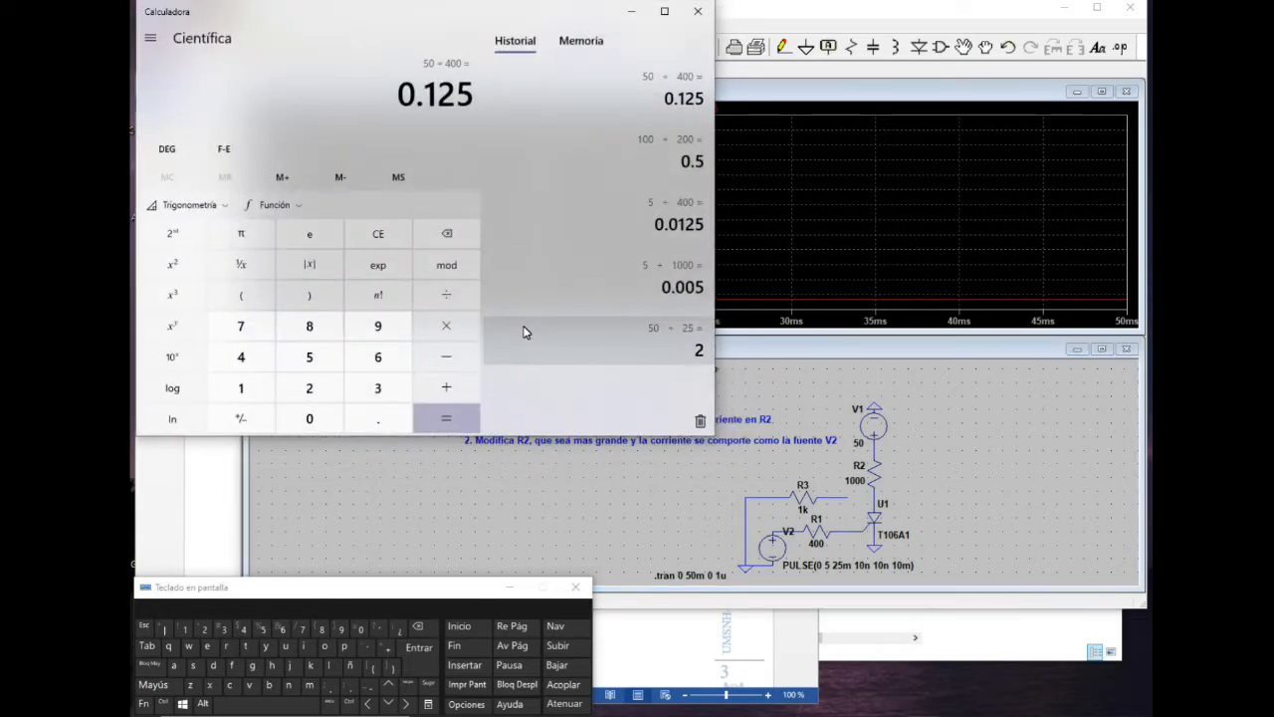
{"action": "type", "text": "50"}
{"action": "type", "text": "/1000"}
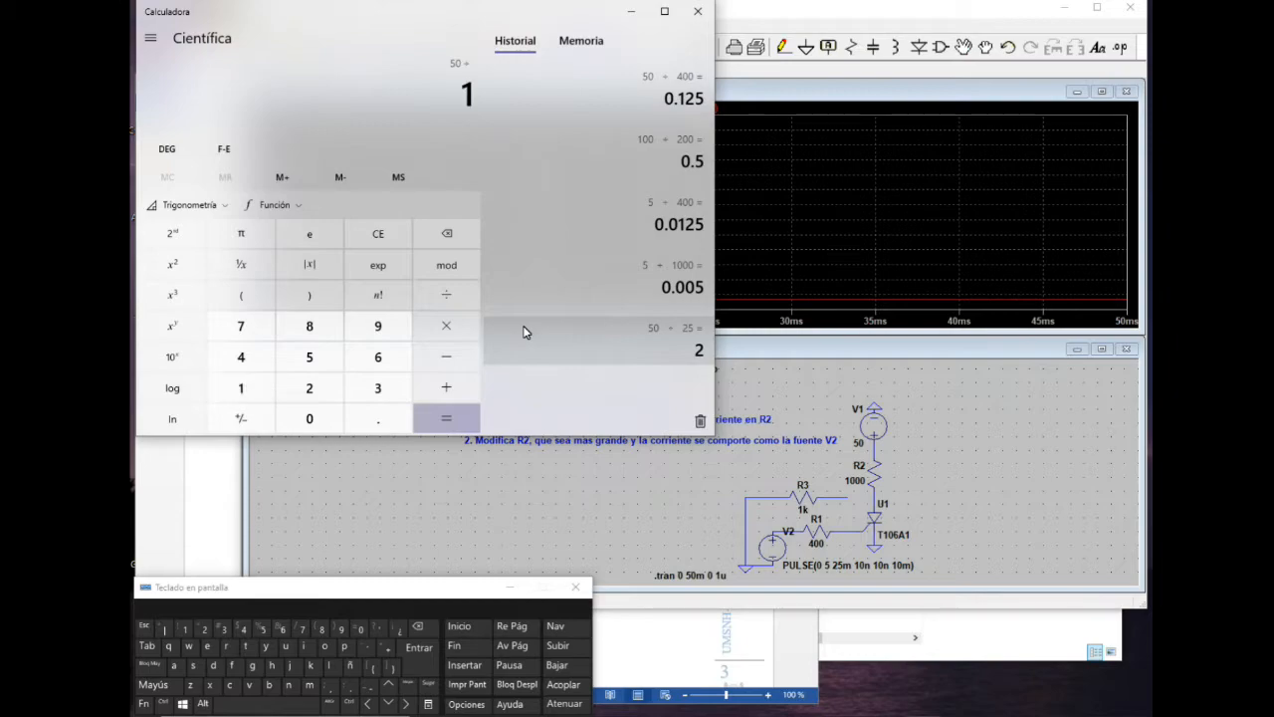
{"action": "key", "text": "Return"}
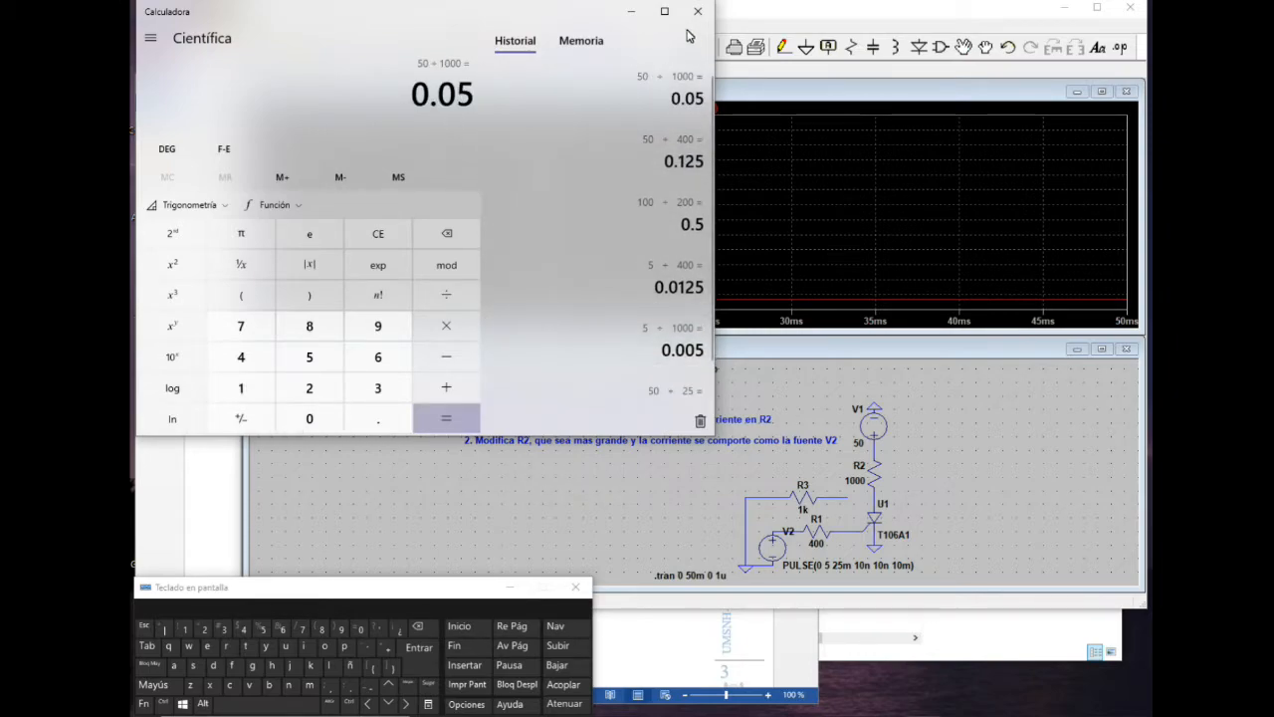
{"action": "left_click", "coordinate": [633, 12]}
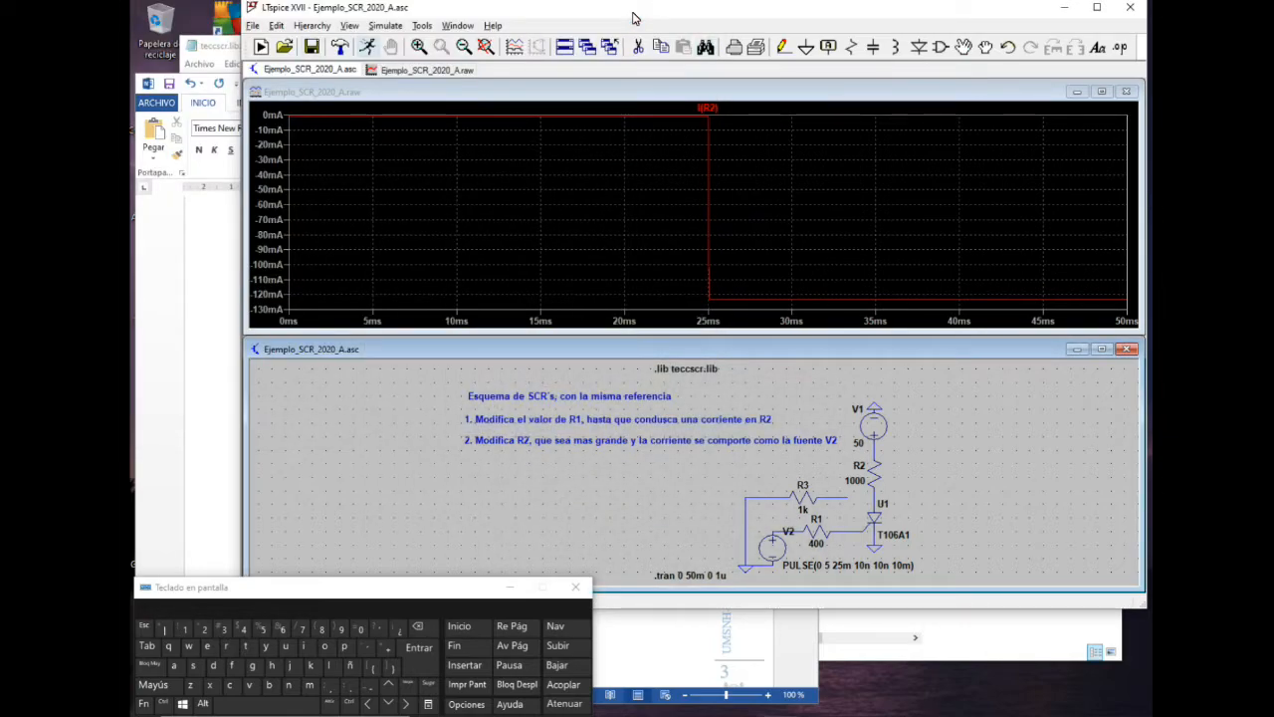
{"action": "left_click", "coordinate": [368, 47]}
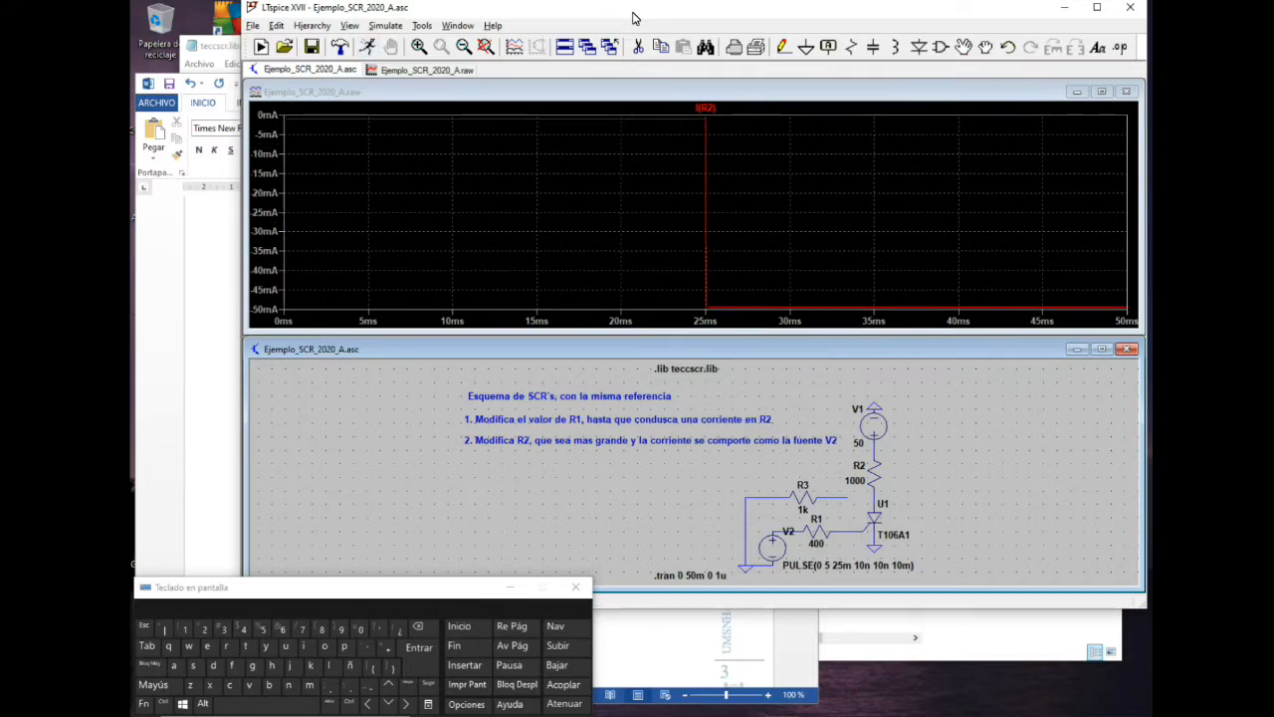
Raise R2's resistance to 2000 Ω and rerun the simulation
{"action": "key", "text": "alt+Tab"}
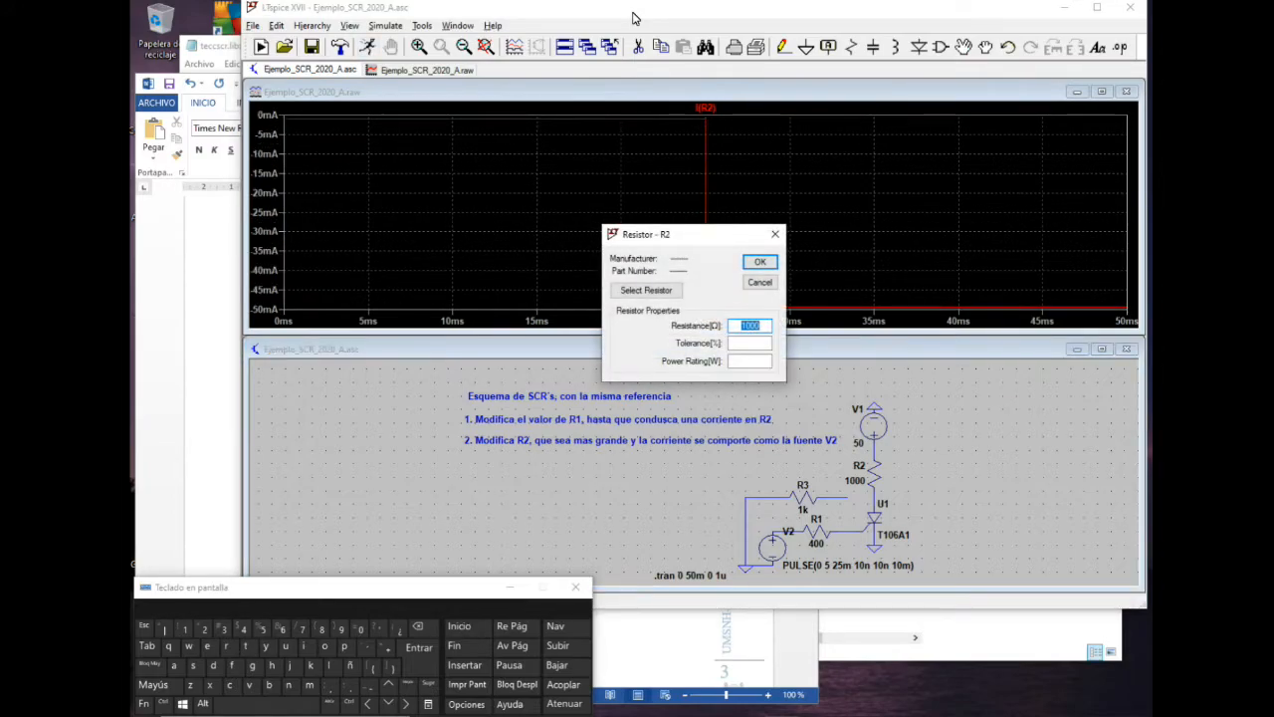
{"action": "type", "text": "4"}
{"action": "type", "text": "00"}
{"action": "type", "text": "0"}
{"action": "key", "text": "Return"}
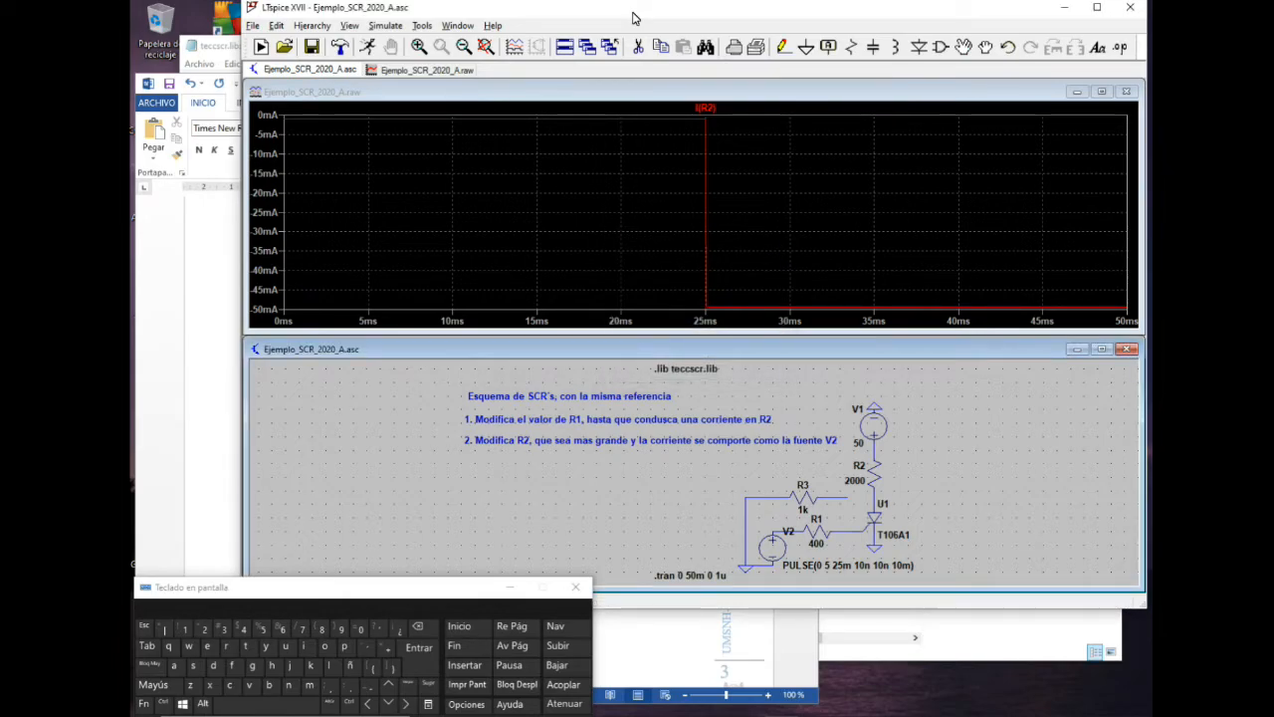
{"action": "left_click", "coordinate": [367, 47]}
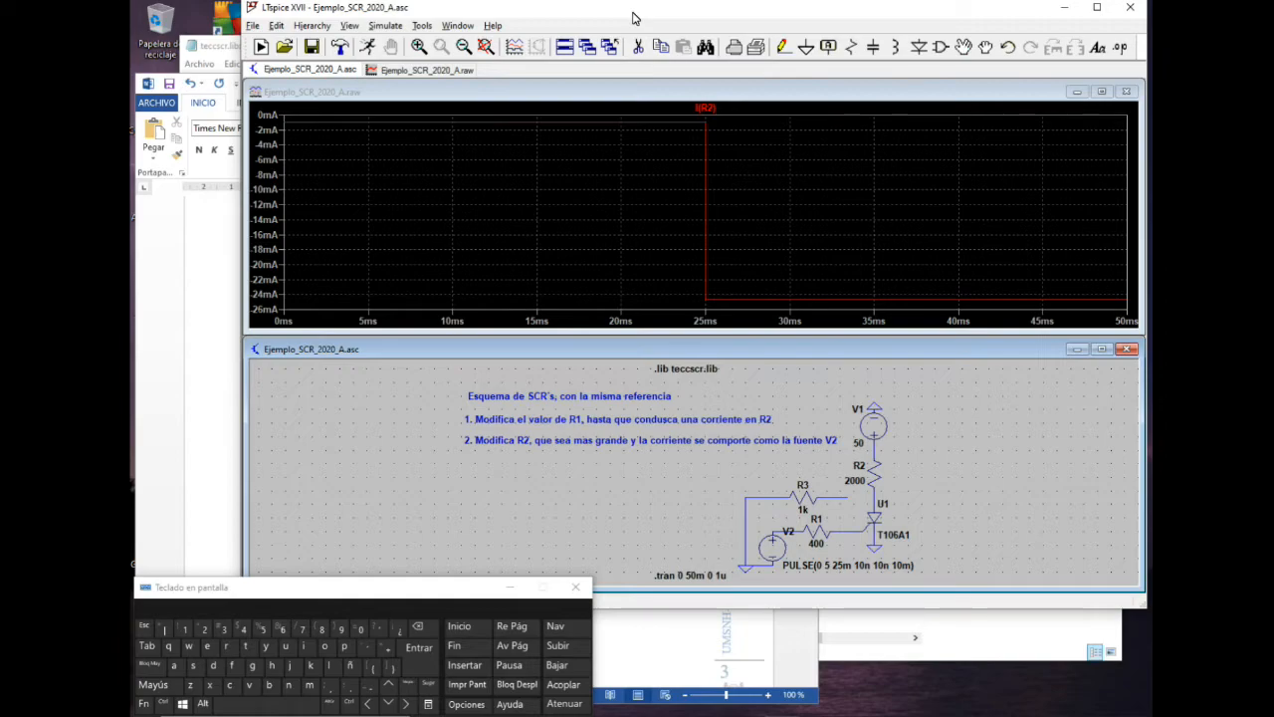
Raise R2's resistance to 3000 Ω and rerun the simulation
{"action": "right_click", "coordinate": [874, 474]}
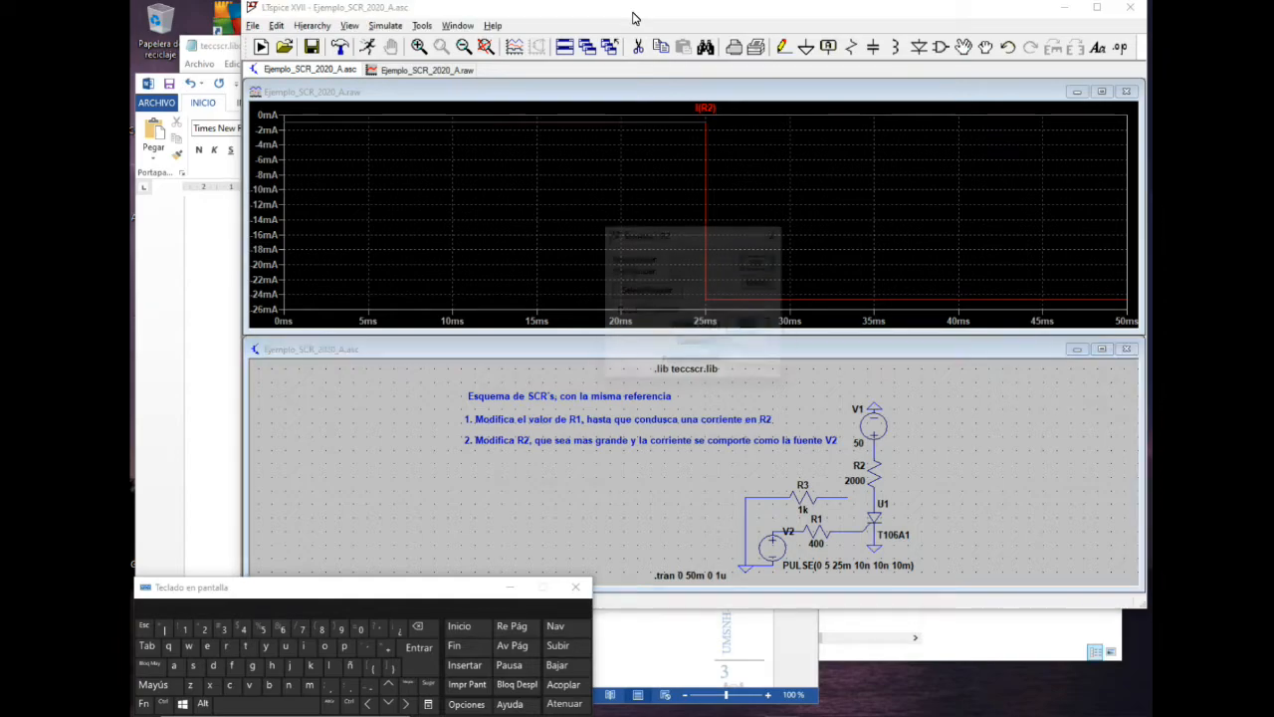
{"action": "type", "text": "3000"}
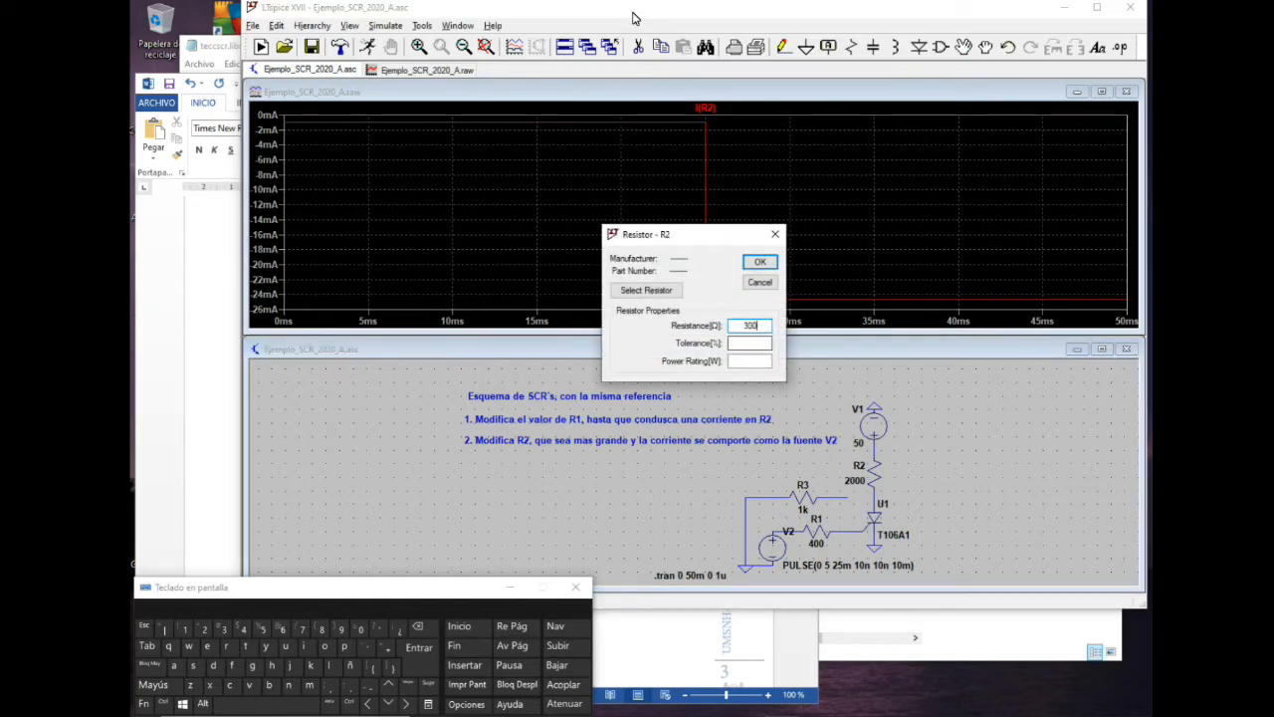
{"action": "key", "text": "Return"}
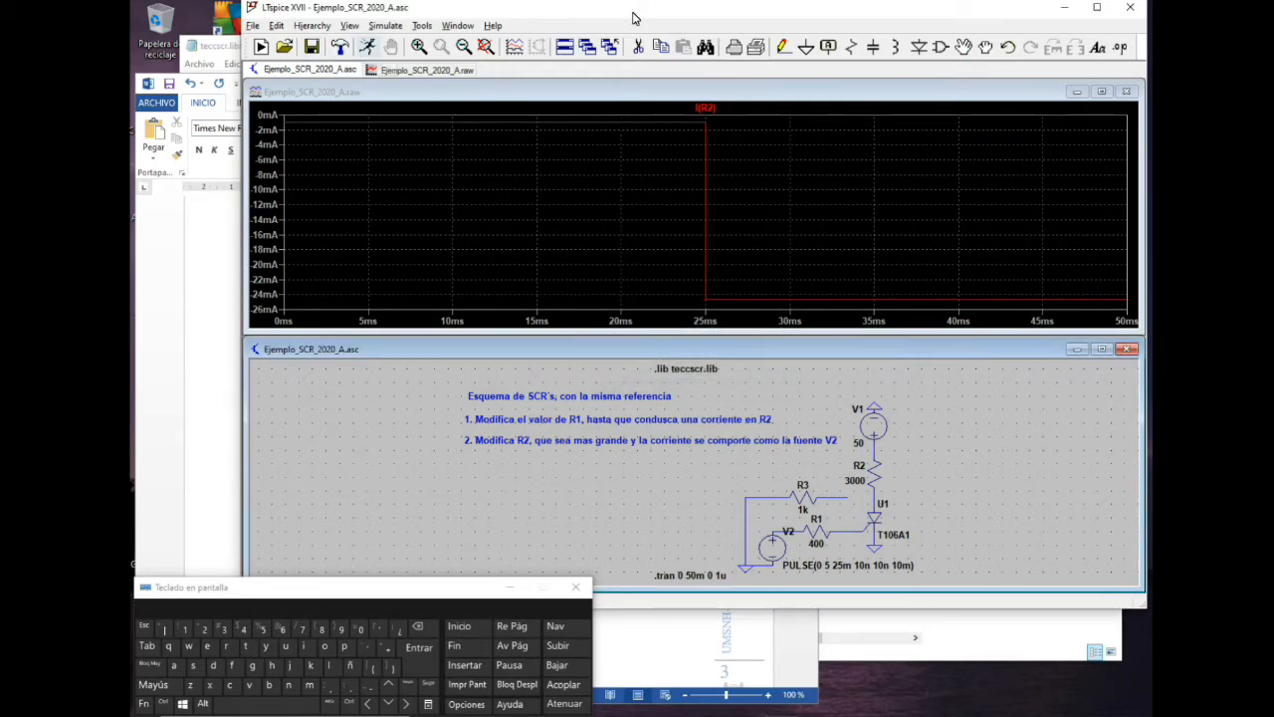
{"action": "left_click", "coordinate": [367, 47]}
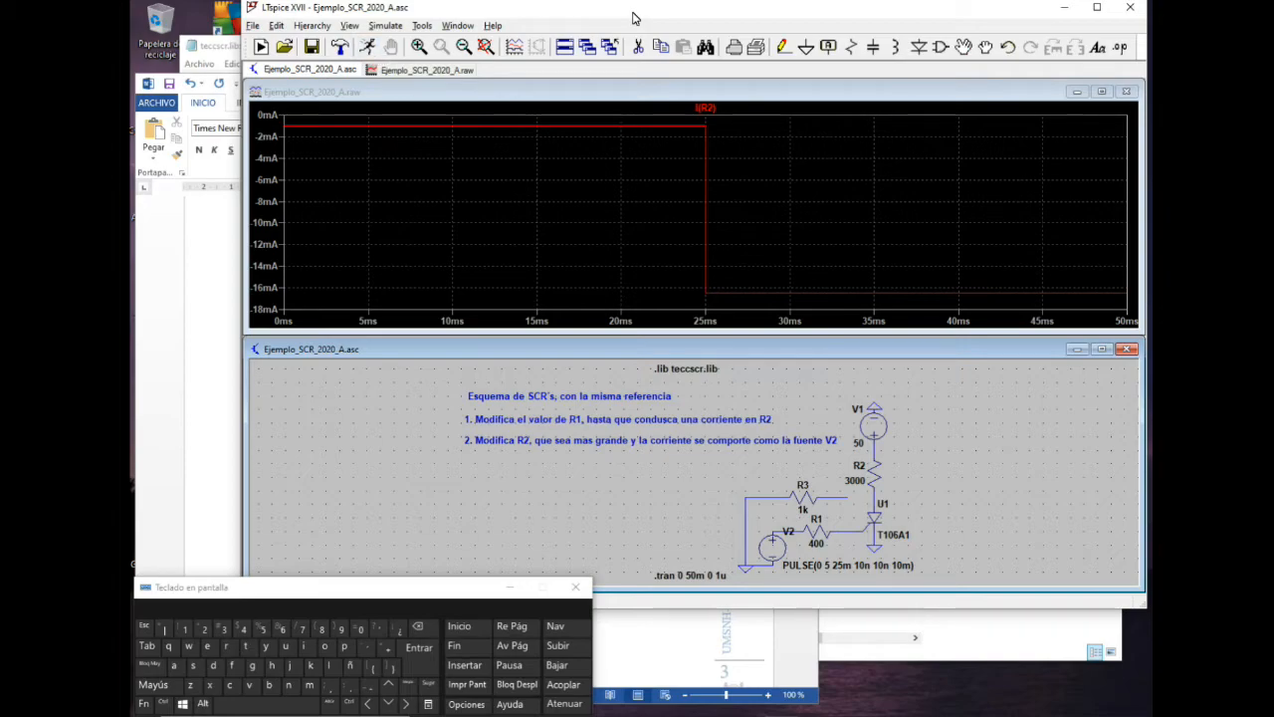
Raise R2's resistance to 5000 Ω and rerun the simulation
{"action": "right_click", "coordinate": [874, 474]}
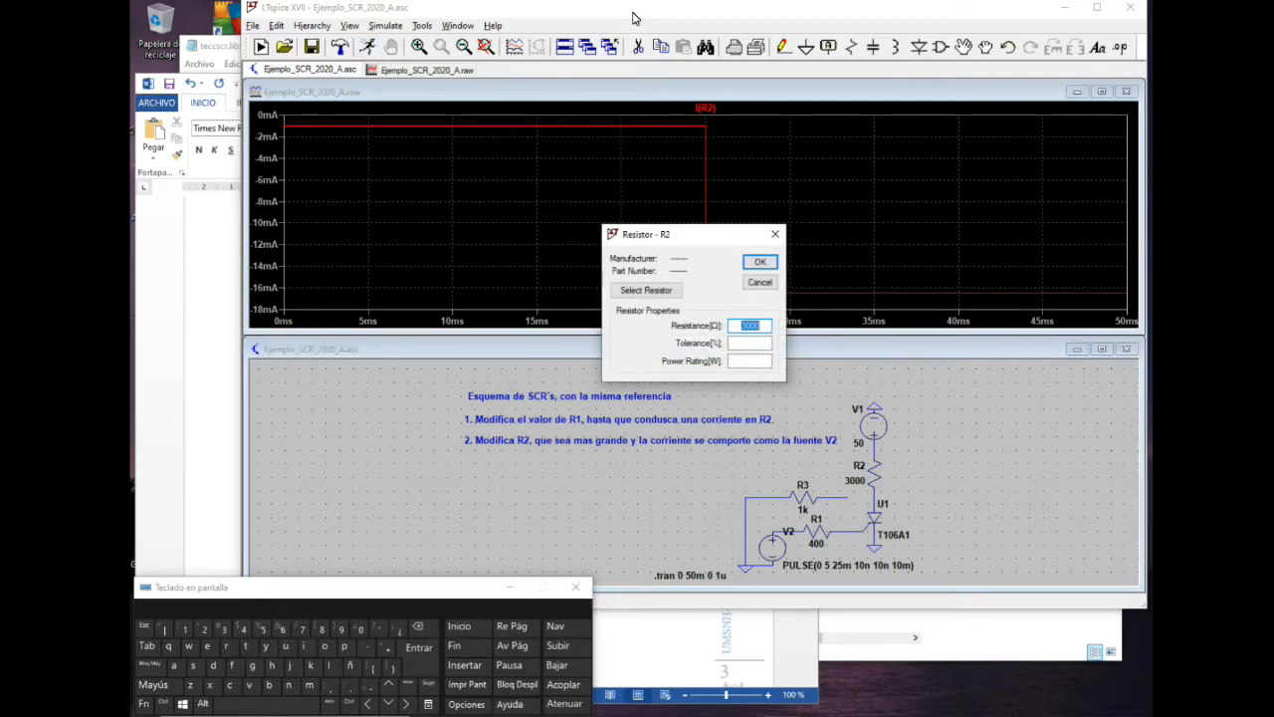
{"action": "type", "text": "4"}
{"action": "key", "text": "BackSpace"}
{"action": "type", "text": "500"}
{"action": "key", "text": "Return"}
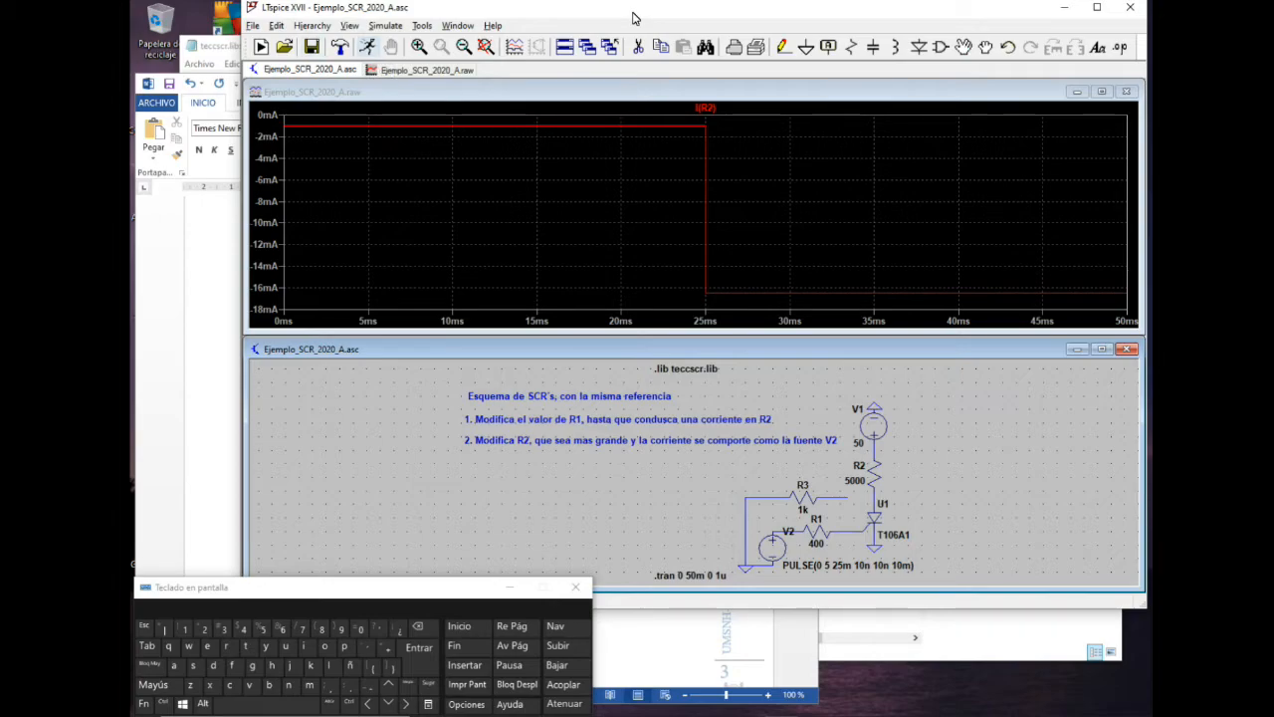
{"action": "left_click", "coordinate": [368, 46]}
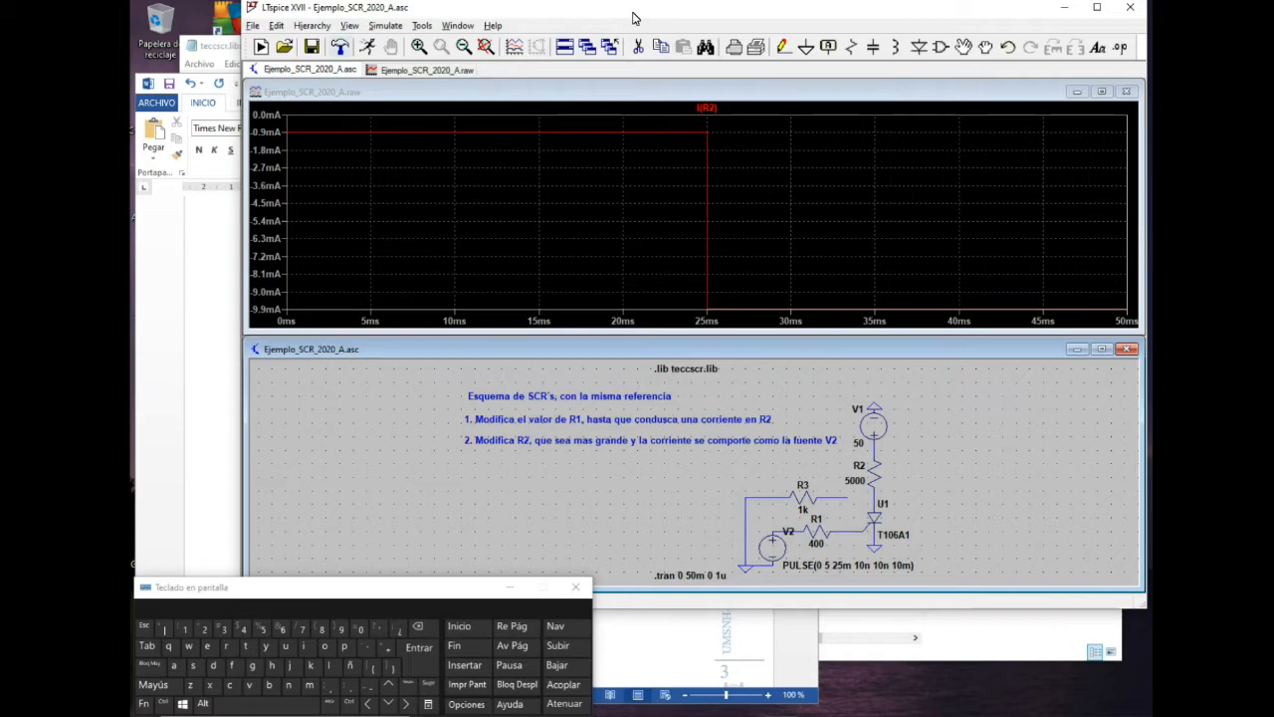
Raise R2's resistance to 8000 Ω in the schematic
{"action": "right_click", "coordinate": [874, 473]}
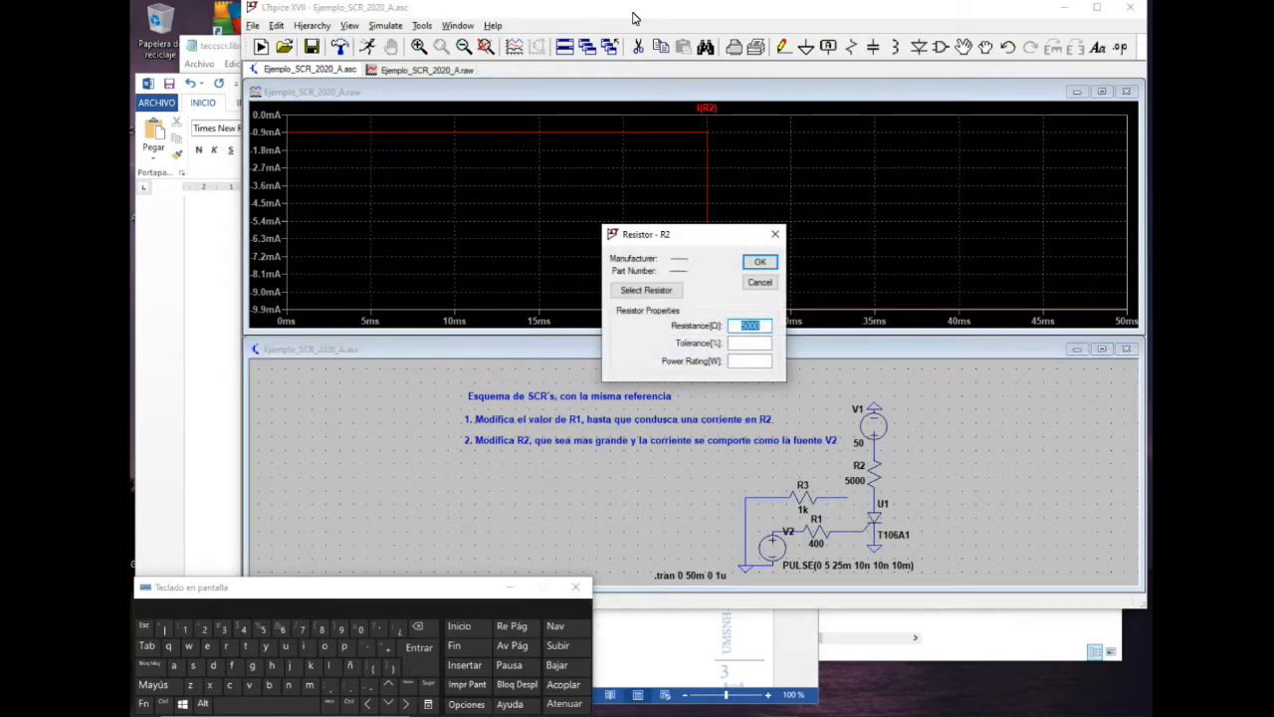
{"action": "type", "text": "6000"}
{"action": "key", "text": "Return"}
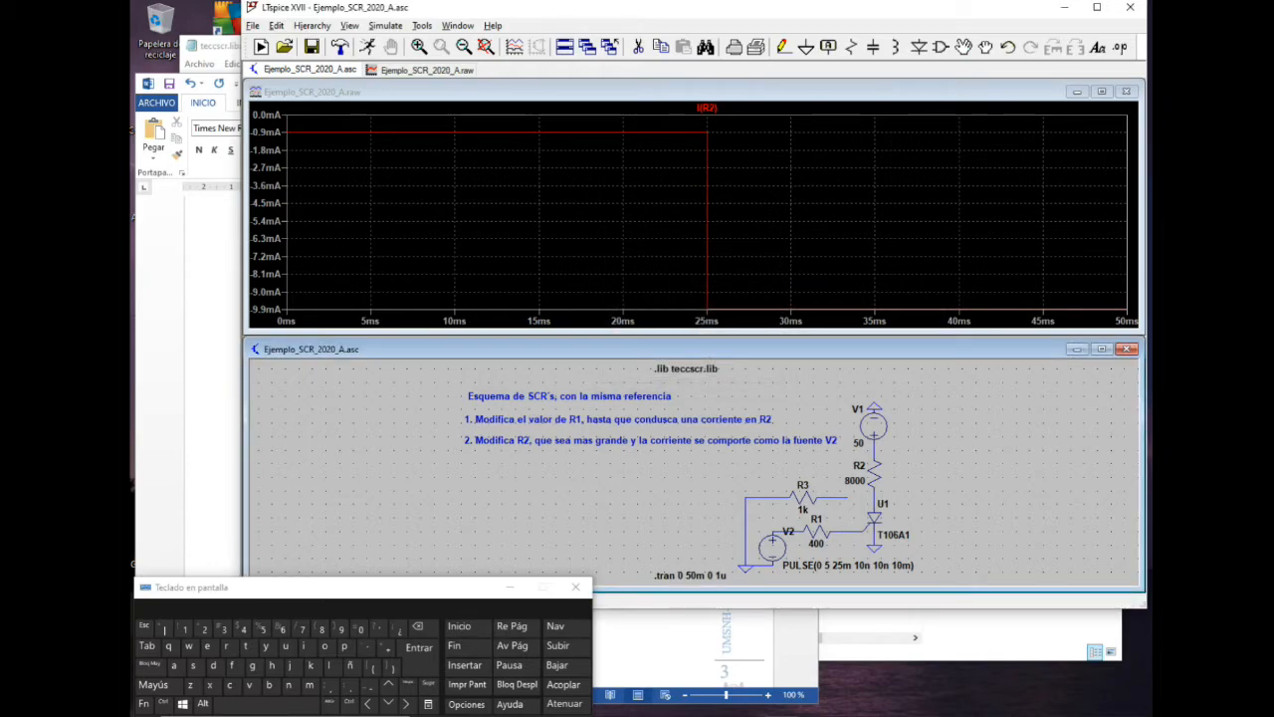
Switch to the calculator, compute R2's theoretical current as 50 ÷ 8000, and return to the simulation
{"action": "key", "text": "alt+Tab"}
{"action": "type", "text": "50"}
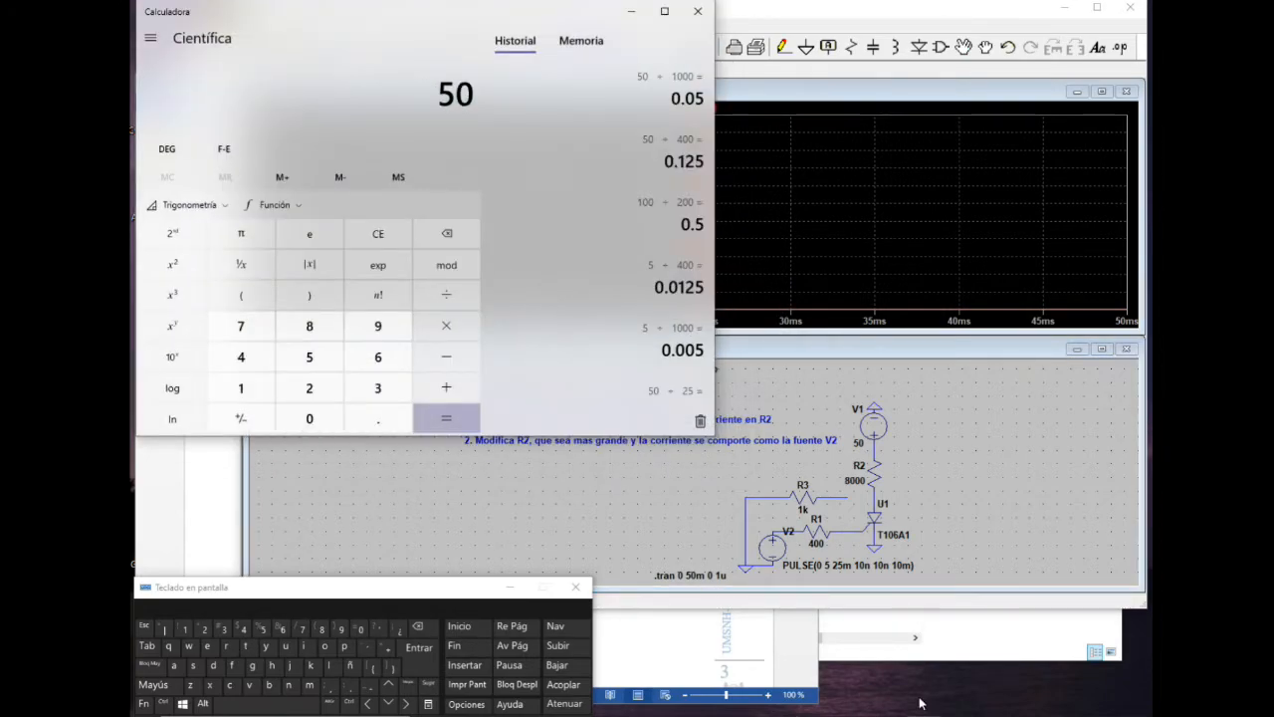
{"action": "type", "text": "/8000"}
{"action": "key", "text": "Return"}
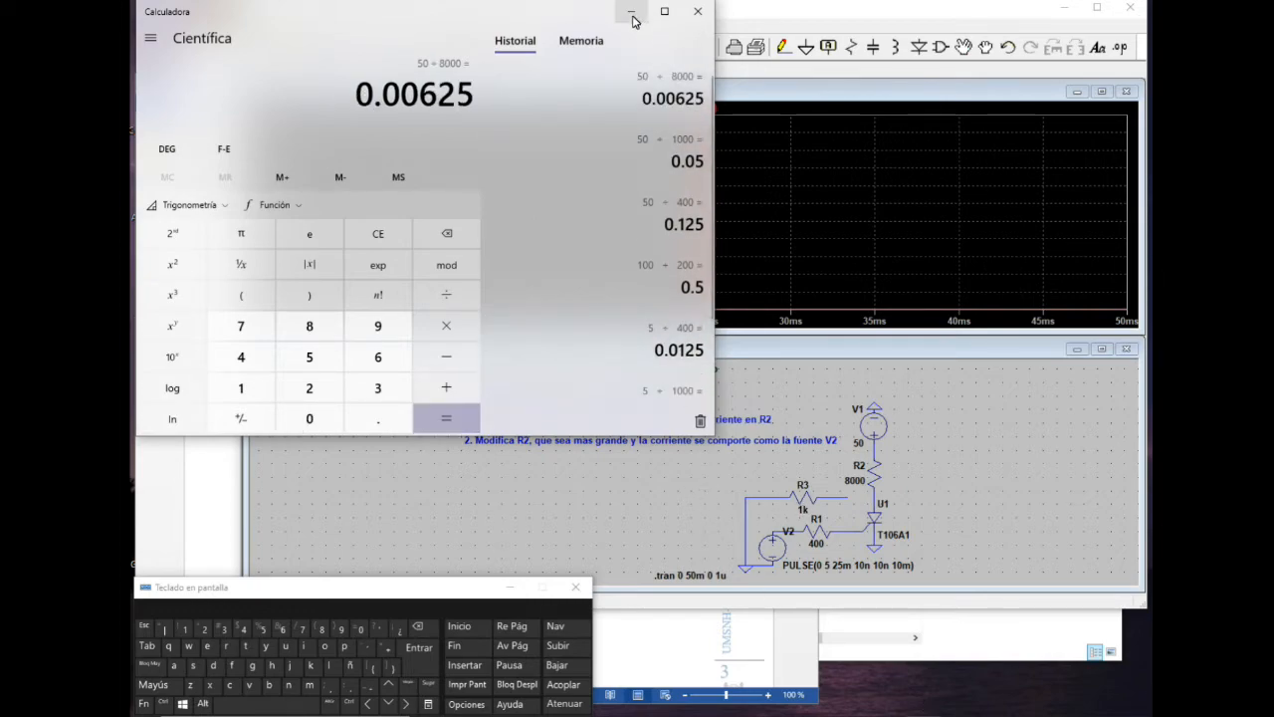
{"action": "left_click", "coordinate": [632, 12]}
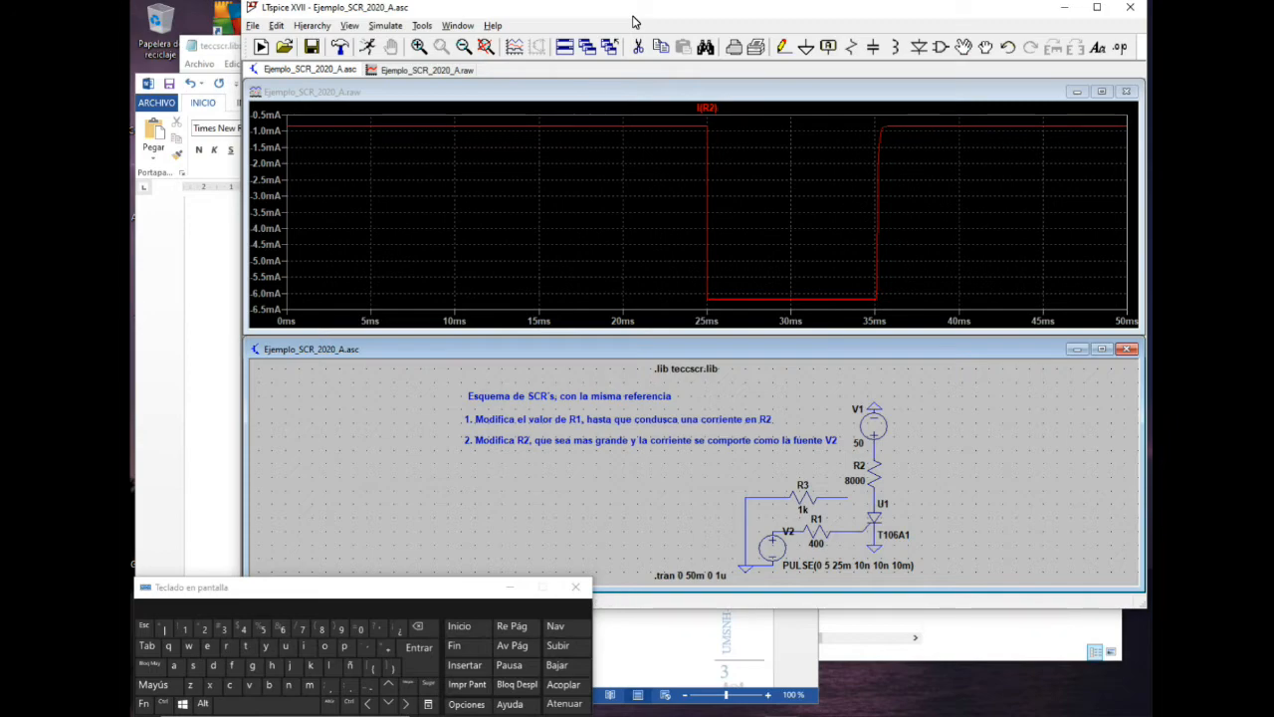
Plot source V2's output voltage alongside the R2 current and review V2's pulse parameters without changing them
{"action": "left_click", "coordinate": [783, 532]}
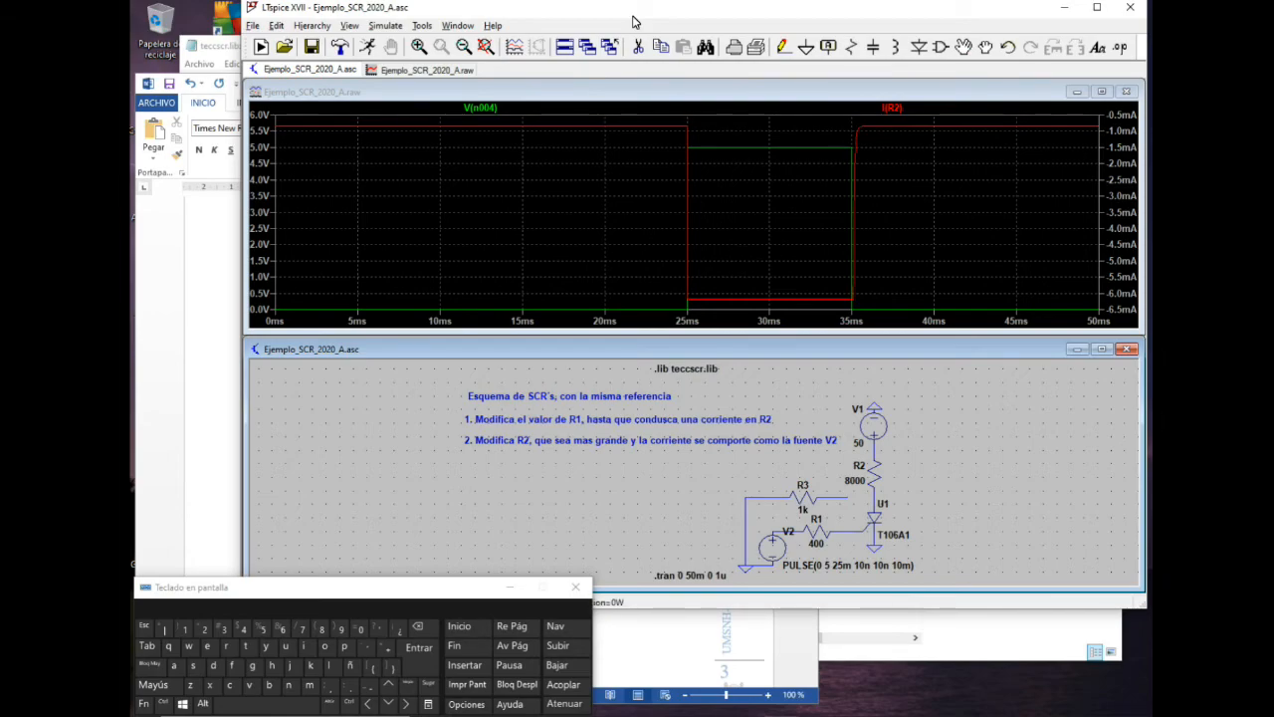
{"action": "right_click", "coordinate": [772, 548]}
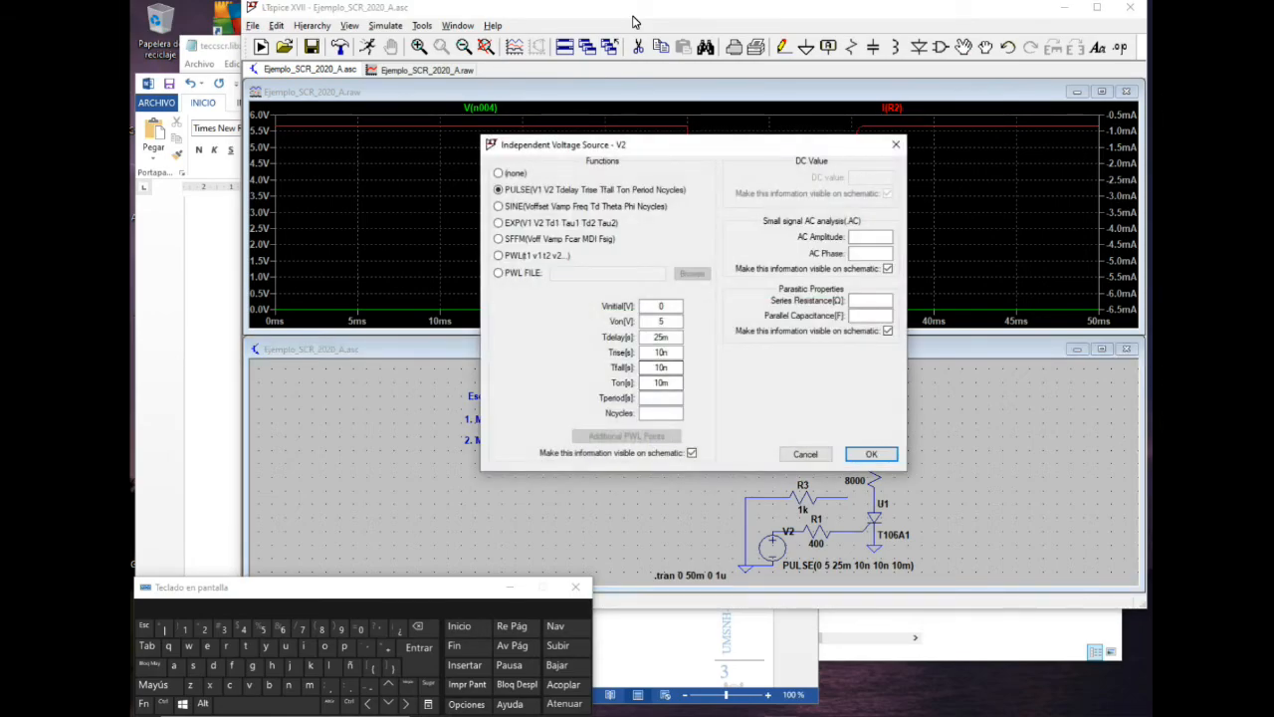
{"action": "left_click", "coordinate": [665, 322]}
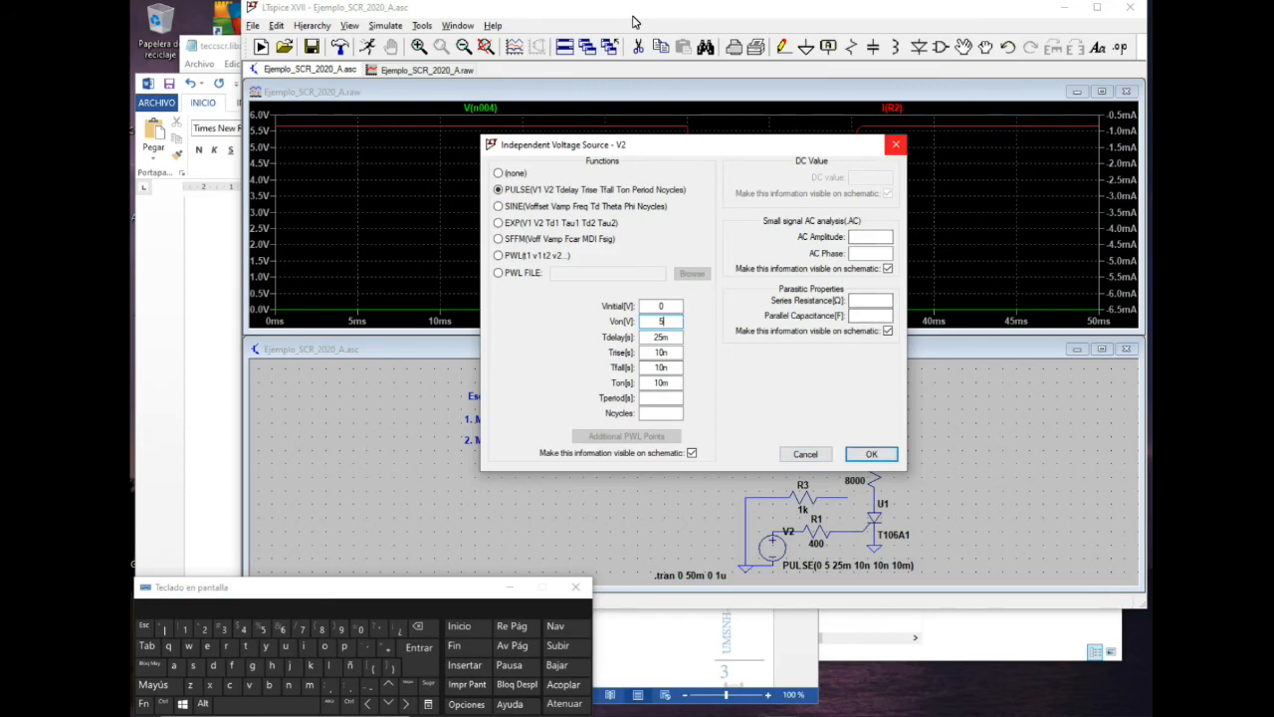
{"action": "key", "text": "Return"}
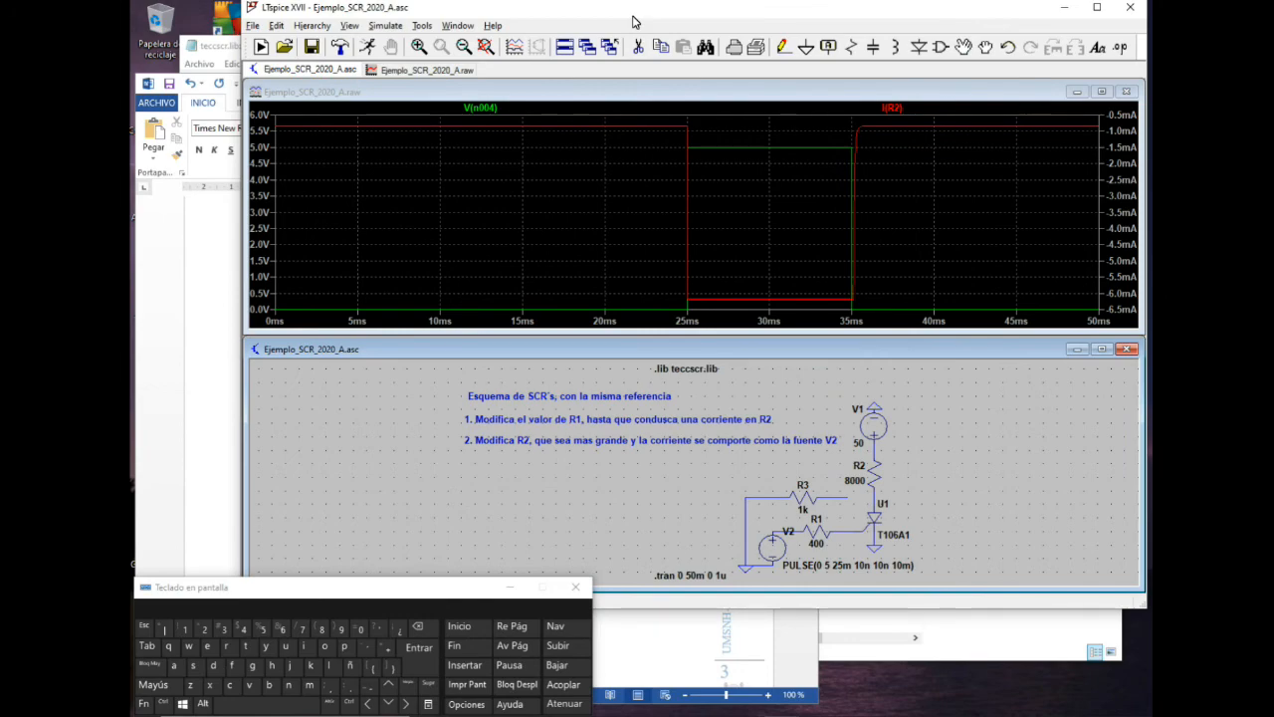